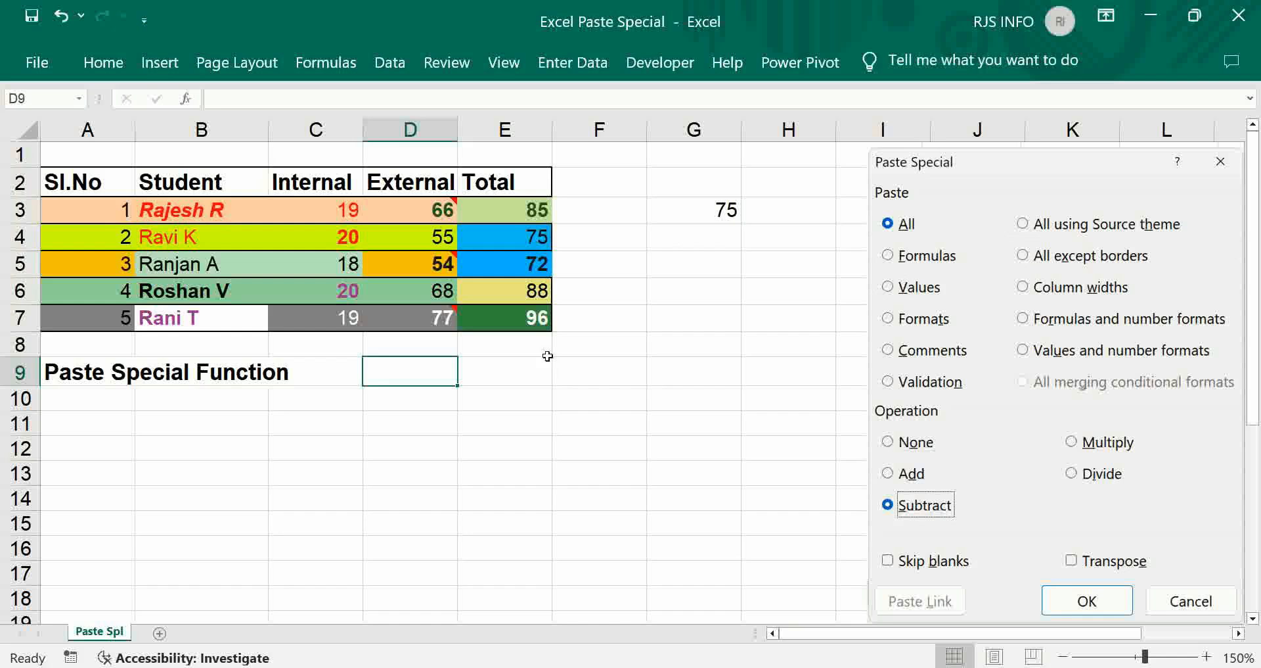
# - Copy the marks table A2:E7 and paste it with everything included starting at A11
pyautogui.click(58, 182)
pyautogui.moveTo(58, 182); pyautogui.dragTo(504, 319)
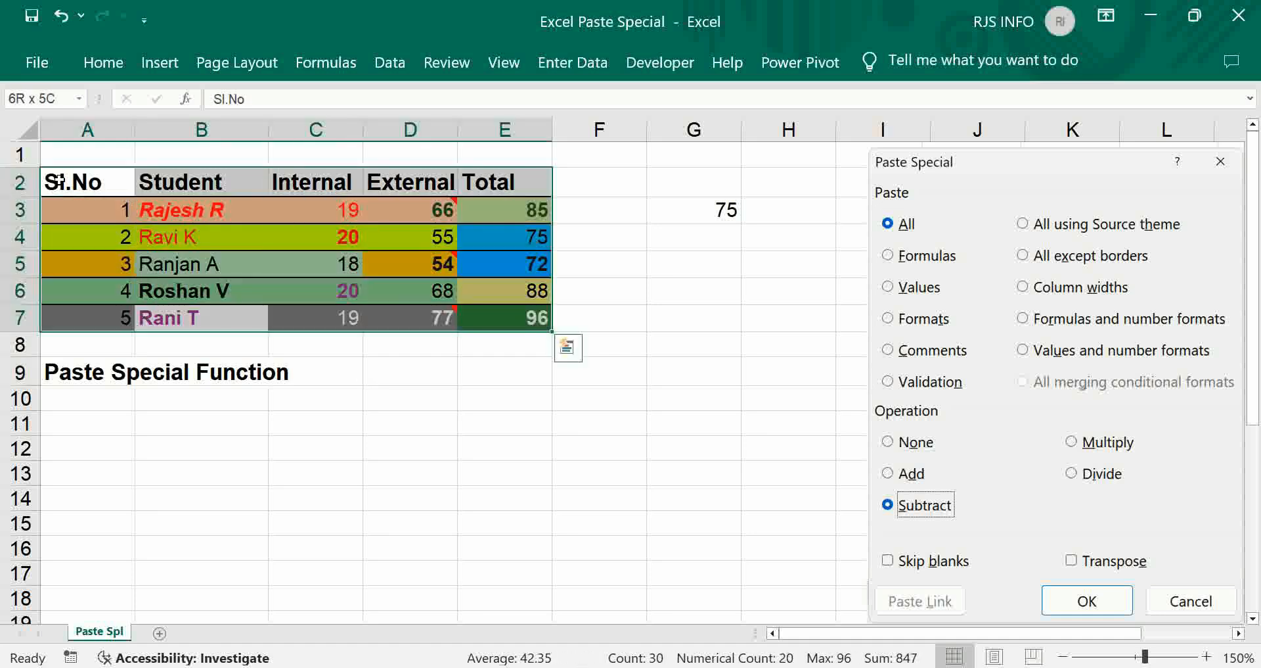
pyautogui.hotkey('ctrl', 'c')
pyautogui.hotkey('ctrl', 'alt', 'v')
pyautogui.click(215, 431)
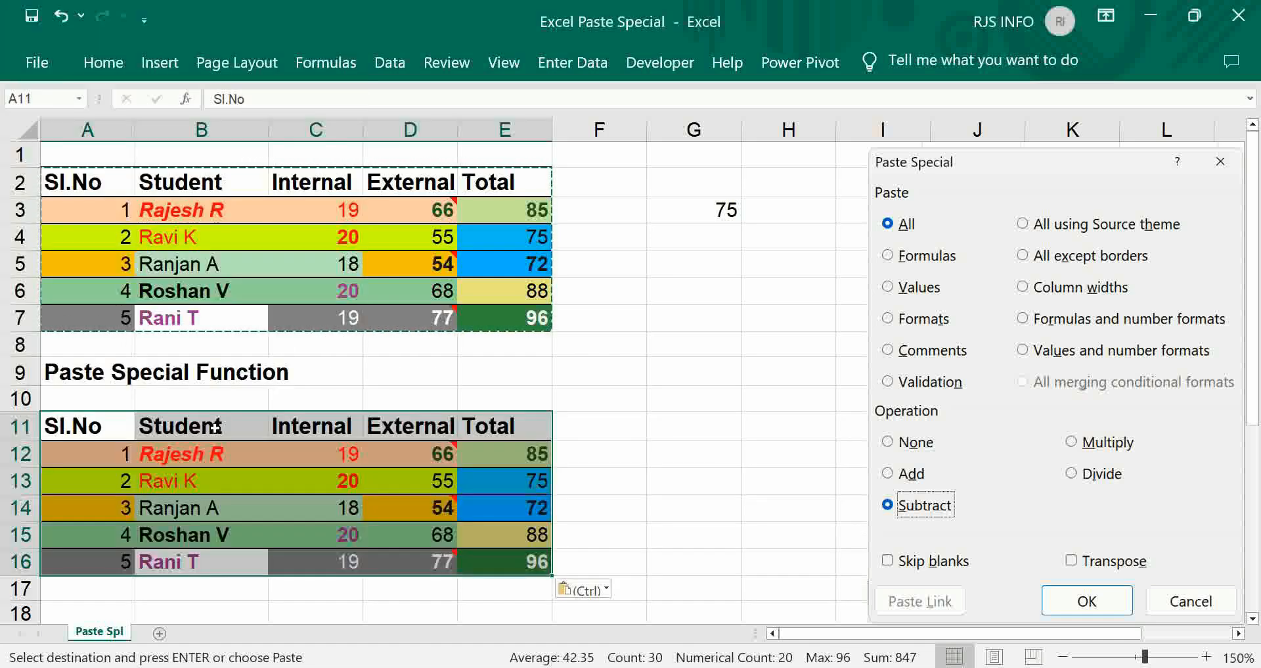
# - Enter the label "Formula" in D9 beside the Paste Special Function heading
pyautogui.click(397, 374)
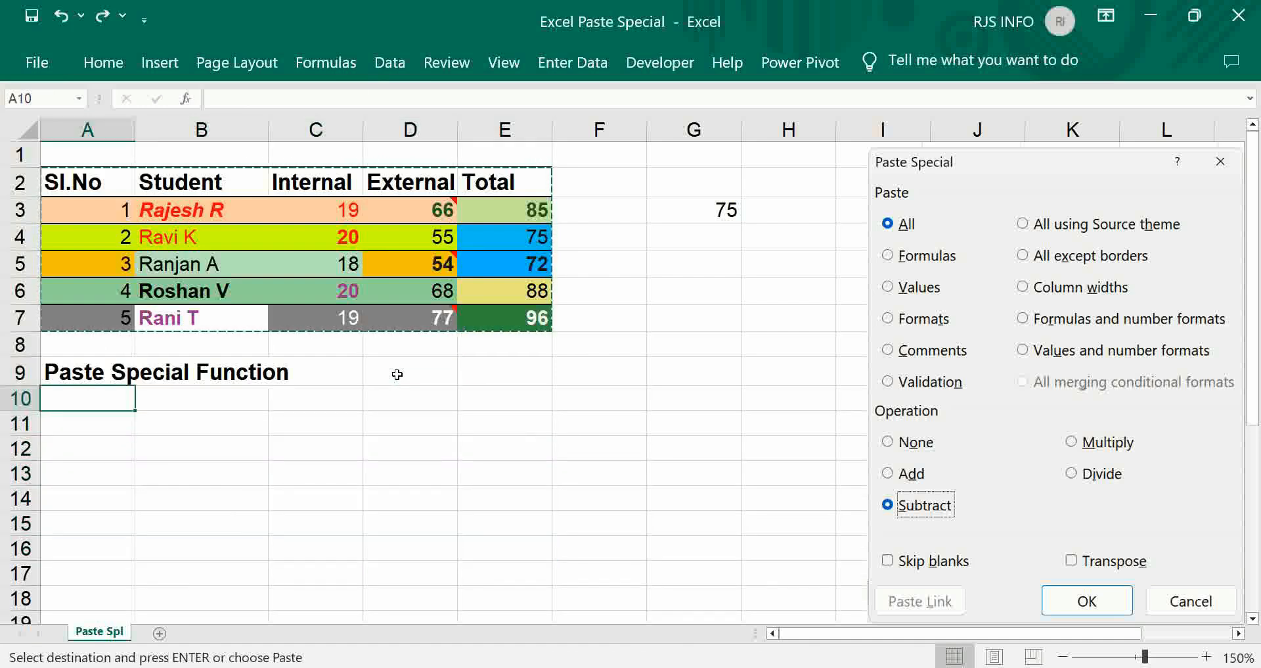
pyautogui.press('Right')
pyautogui.press('Right')
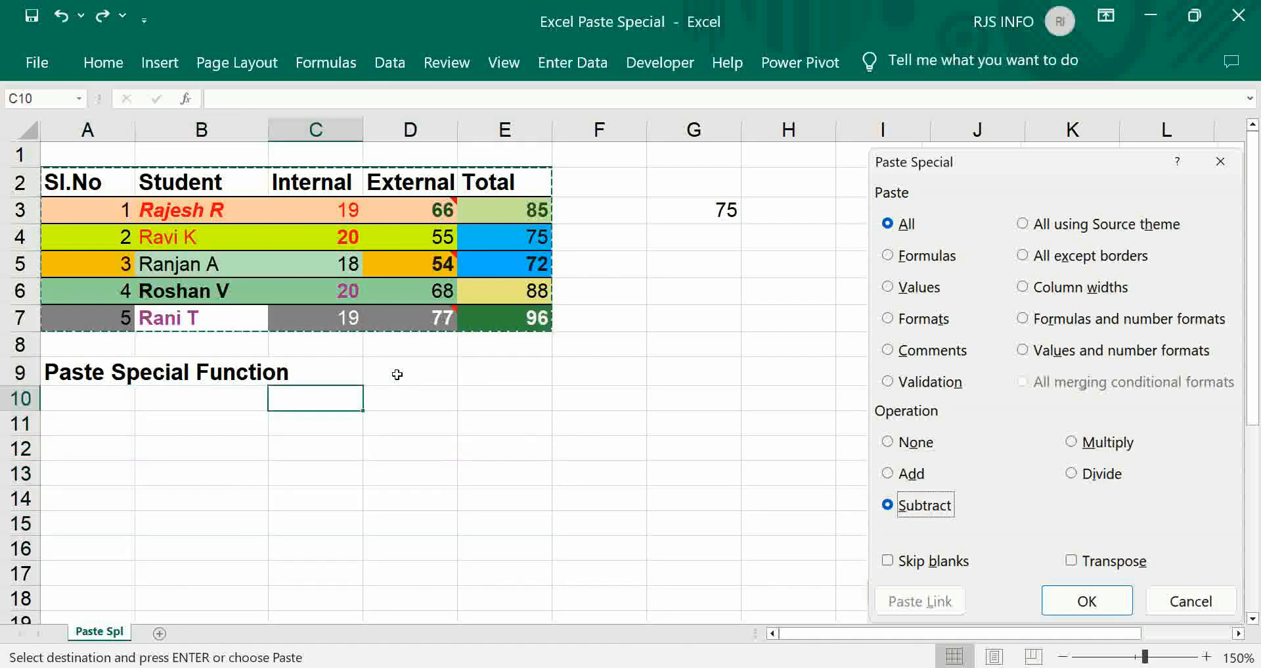
pyautogui.press('Up')
pyautogui.press('Right')
pyautogui.write('Formula')
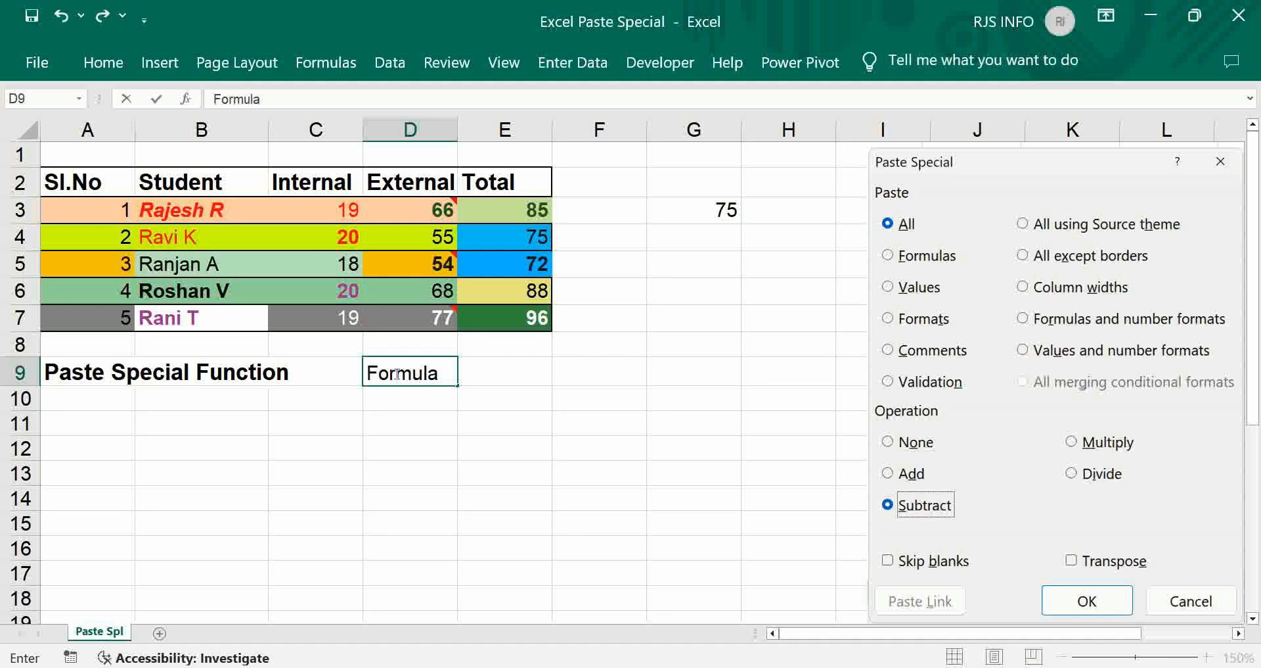
pyautogui.press('Tab')
# - Copy the five Total cells E3:E7 of the marks table
pyautogui.press('Up')
pyautogui.press('Up')
pyautogui.press('Up')
pyautogui.press('Up')
pyautogui.press('Up')
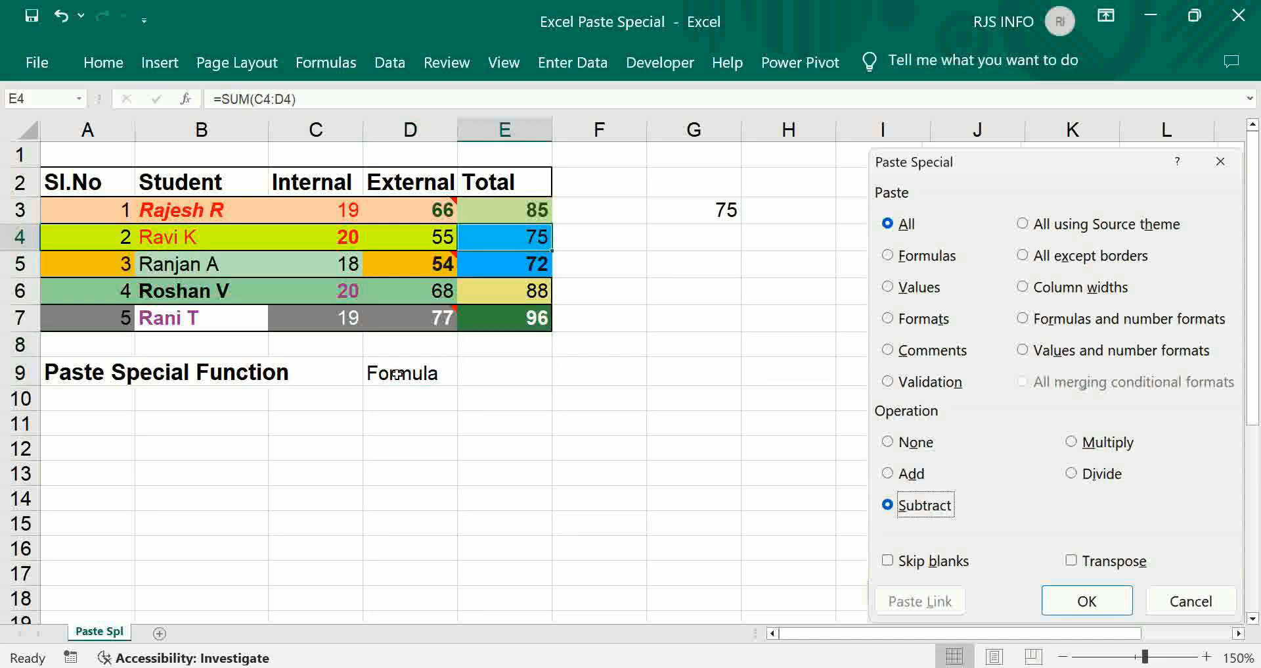
pyautogui.press('Up')
pyautogui.hotkey('shift', 'Down')
pyautogui.hotkey('shift', 'Down')
pyautogui.hotkey('shift', 'Down')
pyautogui.hotkey('shift', 'Down')
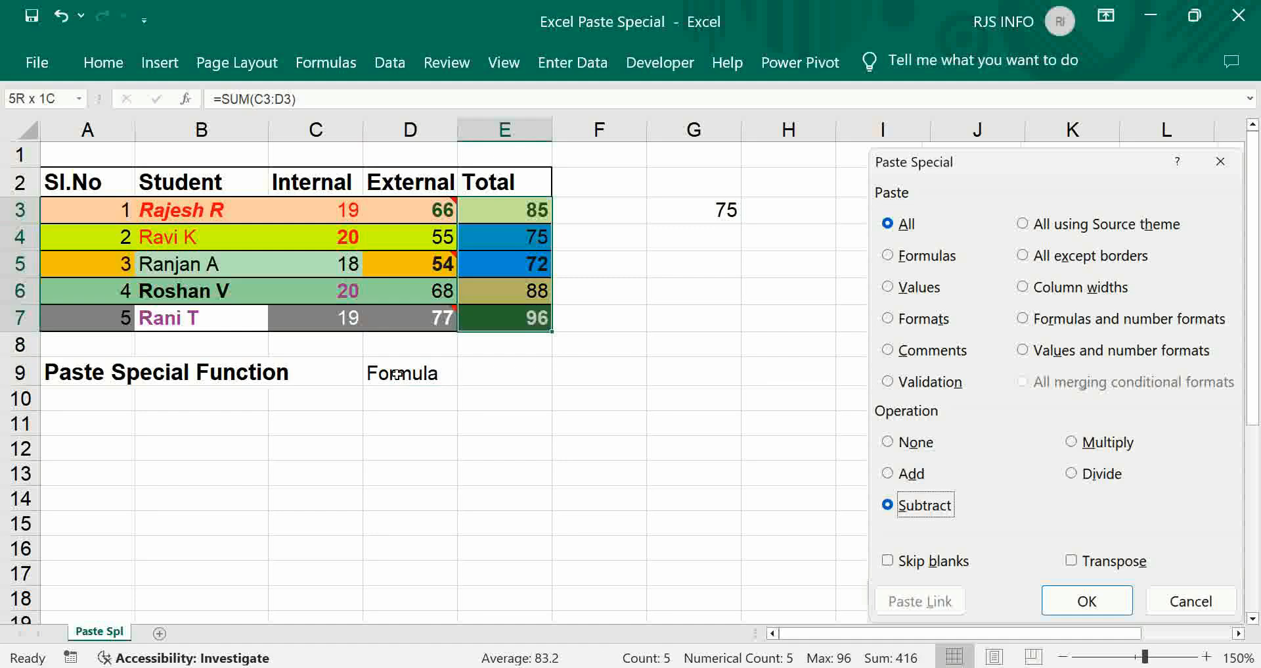
pyautogui.hotkey('ctrl', 'c')
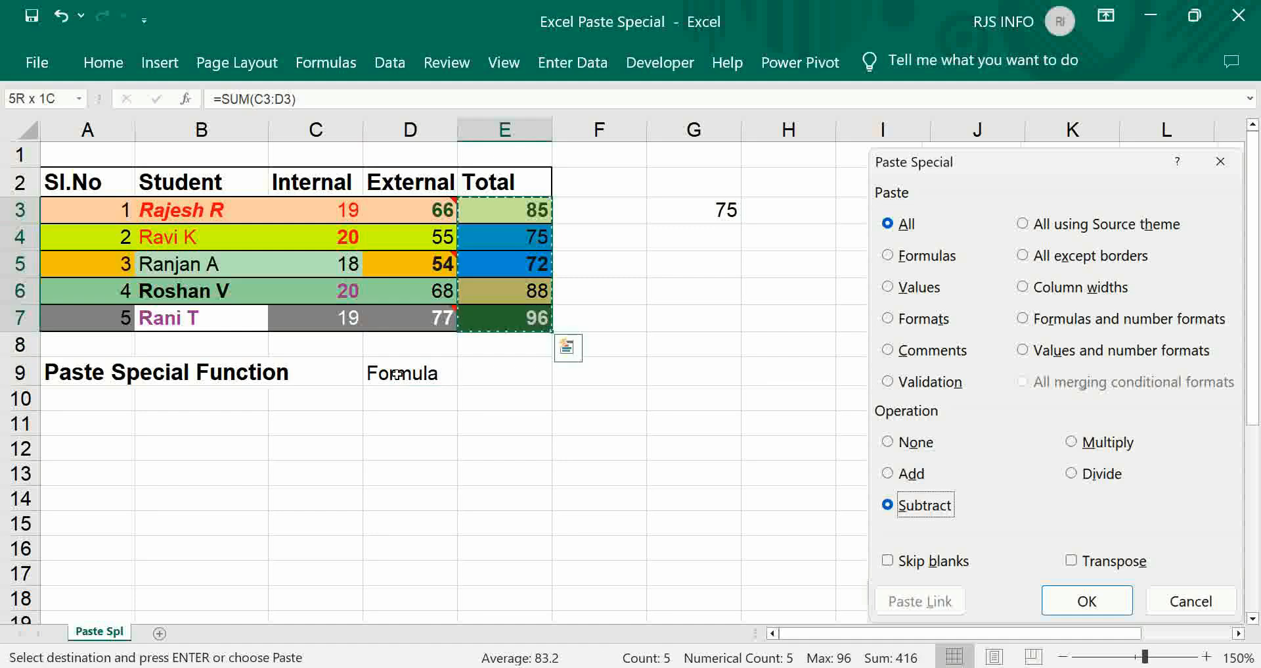
# - Use Paste Special to paste only the formulas of the copied totals starting at D10, and end the copy mode
pyautogui.click(406, 398)
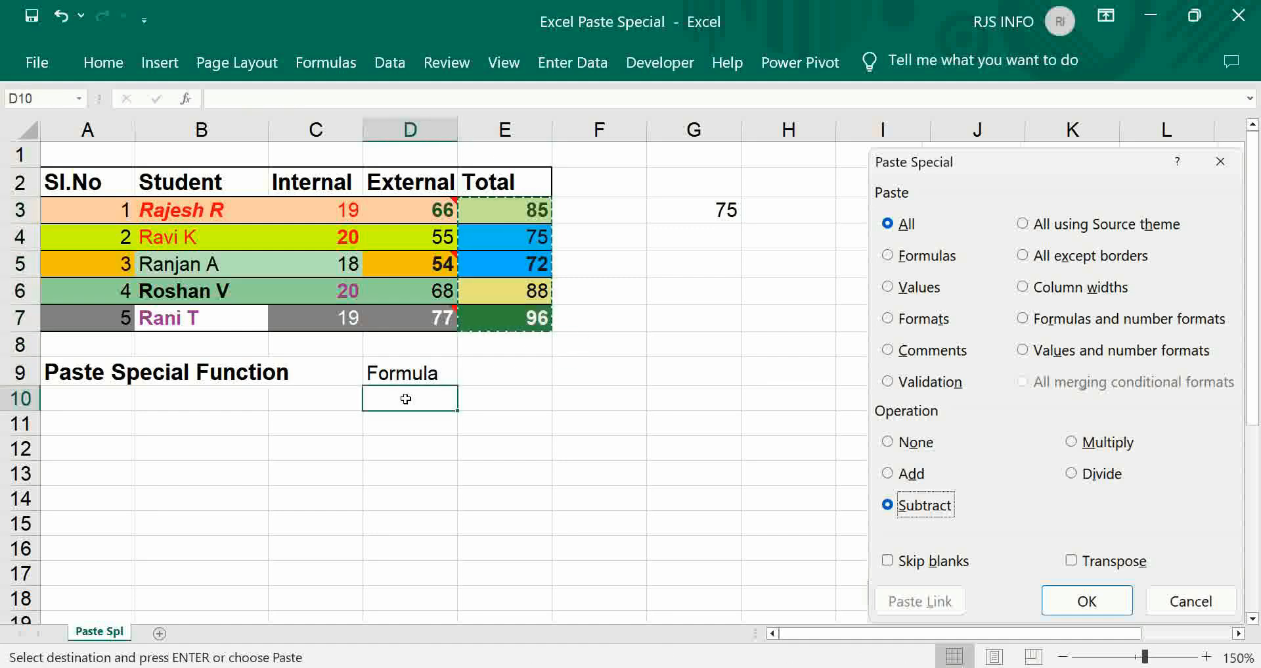
pyautogui.rightClick(406, 399)
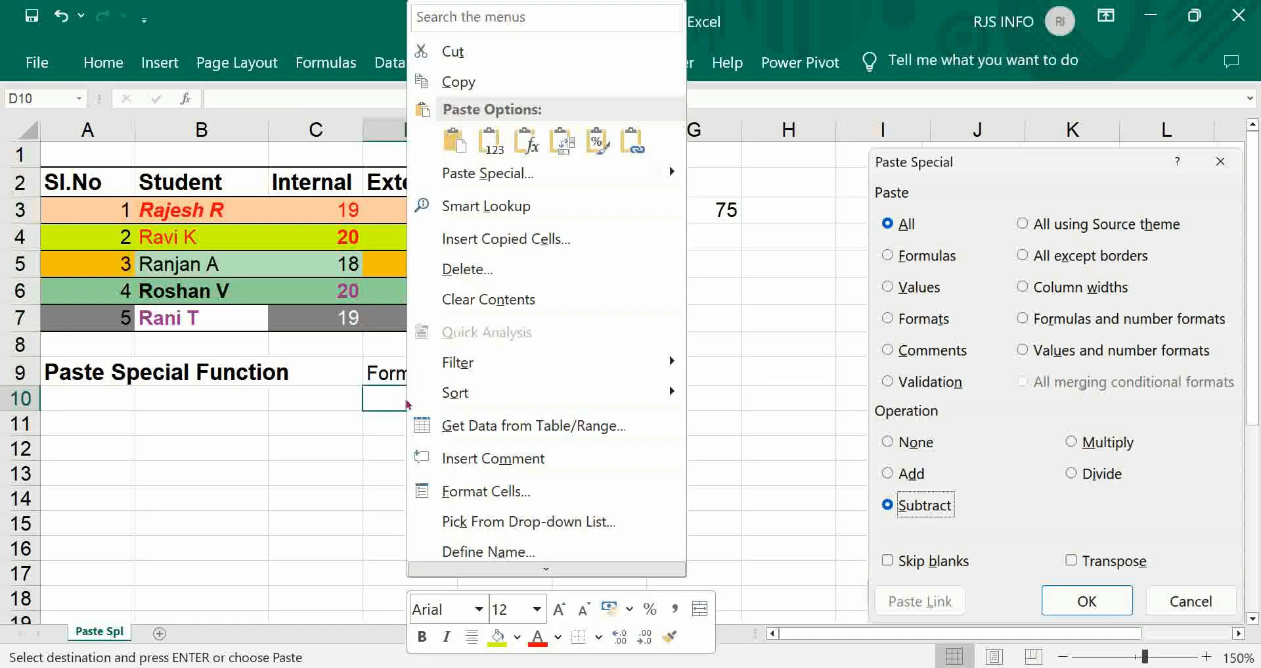
pyautogui.click(452, 174)
pyautogui.click(325, 103)
pyautogui.click(481, 433)
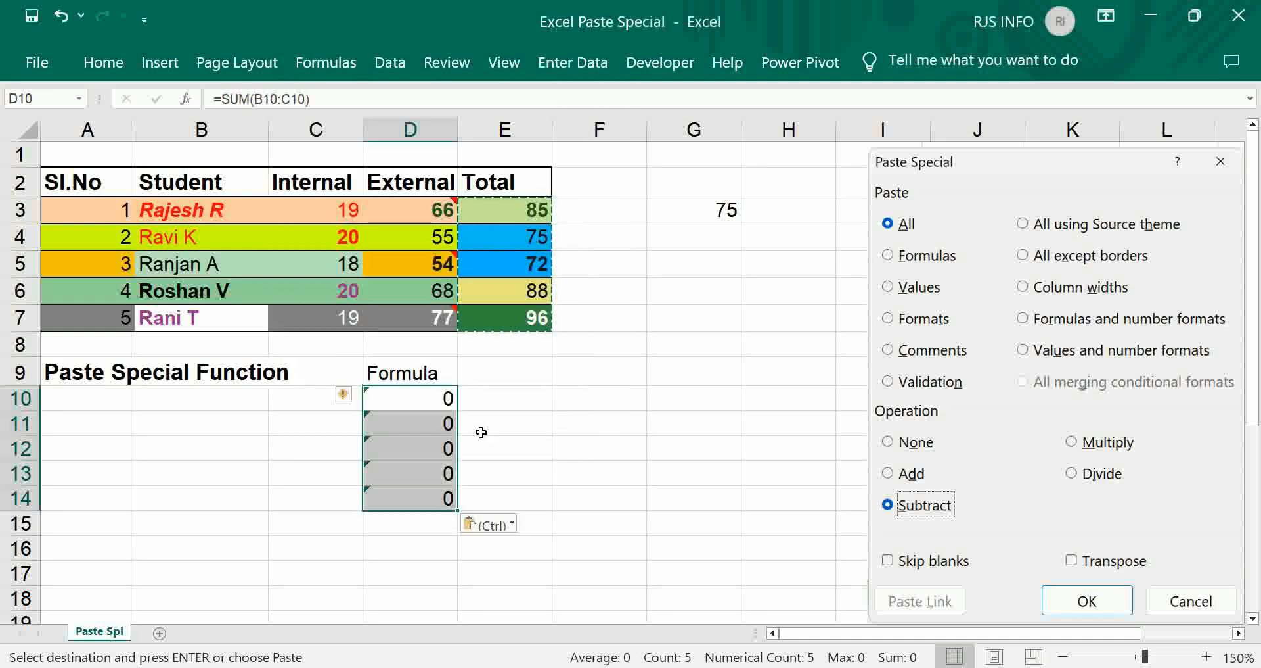
pyautogui.press('Escape')
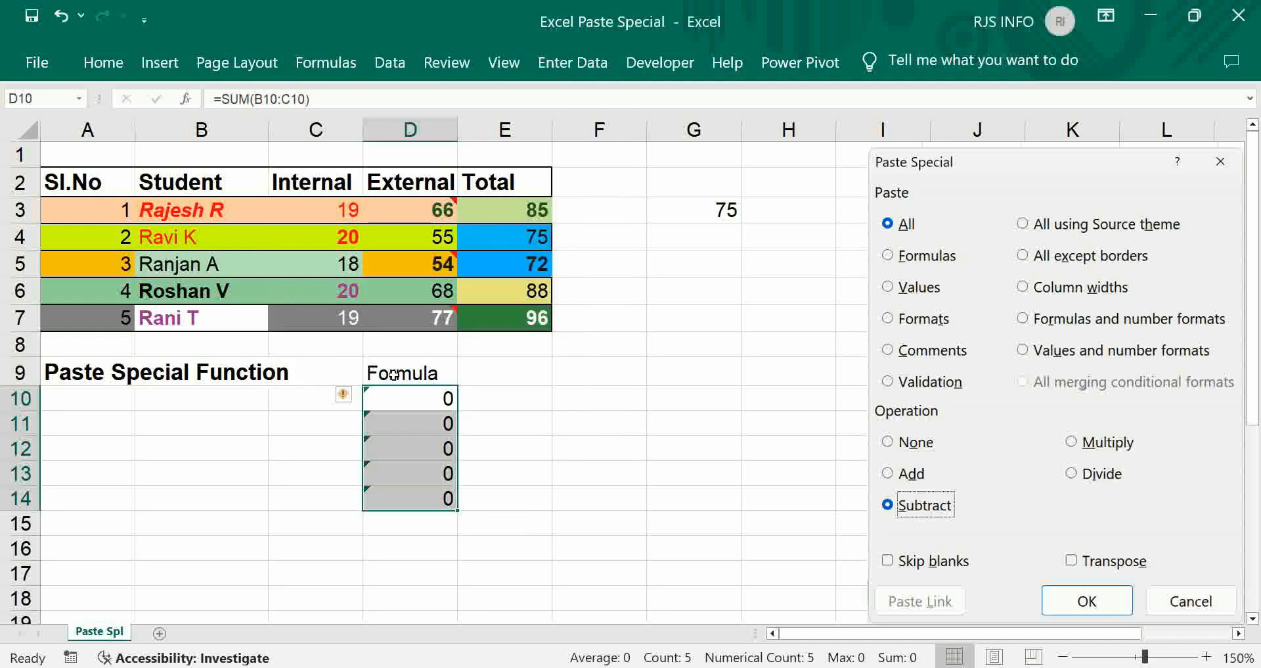
# - Replace the label in D9 with "Value"
pyautogui.click(394, 375)
pyautogui.write('Value')
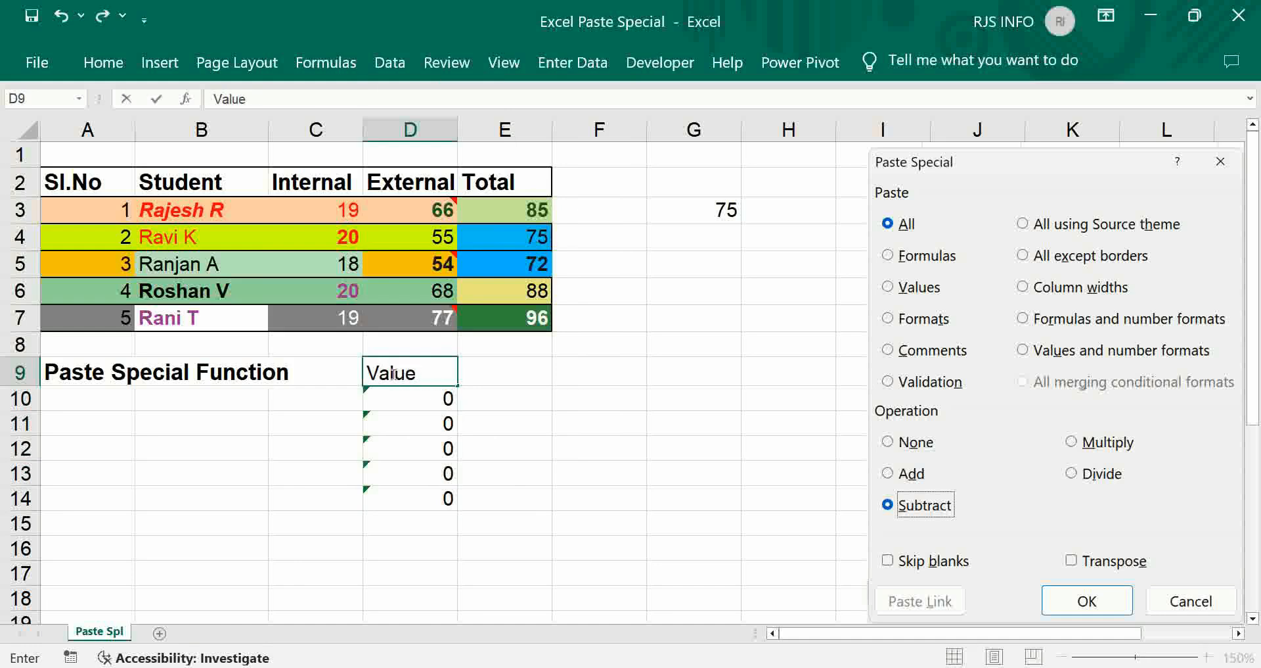
pyautogui.press('Tab')
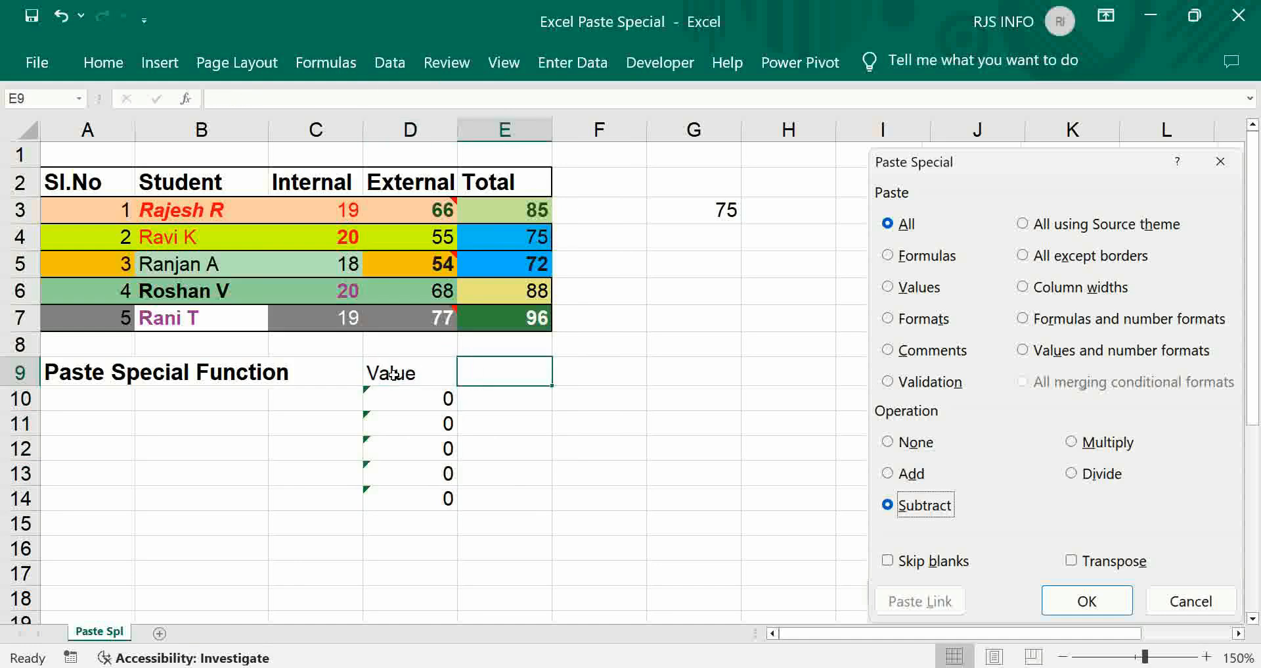
# - Copy the Total column's cells E3:E7 again
pyautogui.press('Up')
pyautogui.press('Up')
pyautogui.press('Up')
pyautogui.press('Up')
pyautogui.press('Up')
pyautogui.press('Up')
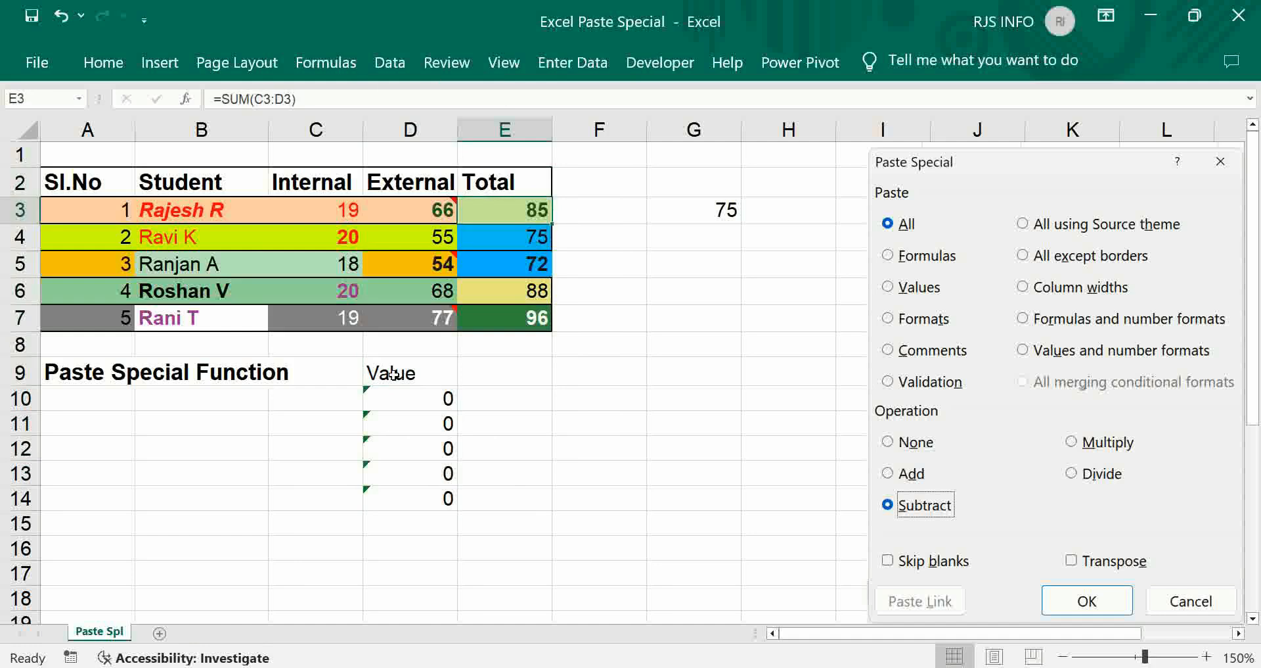
pyautogui.hotkey('shift', 'Down')
pyautogui.hotkey('shift', 'Down')
pyautogui.hotkey('shift', 'Down')
pyautogui.hotkey('shift', 'Down')
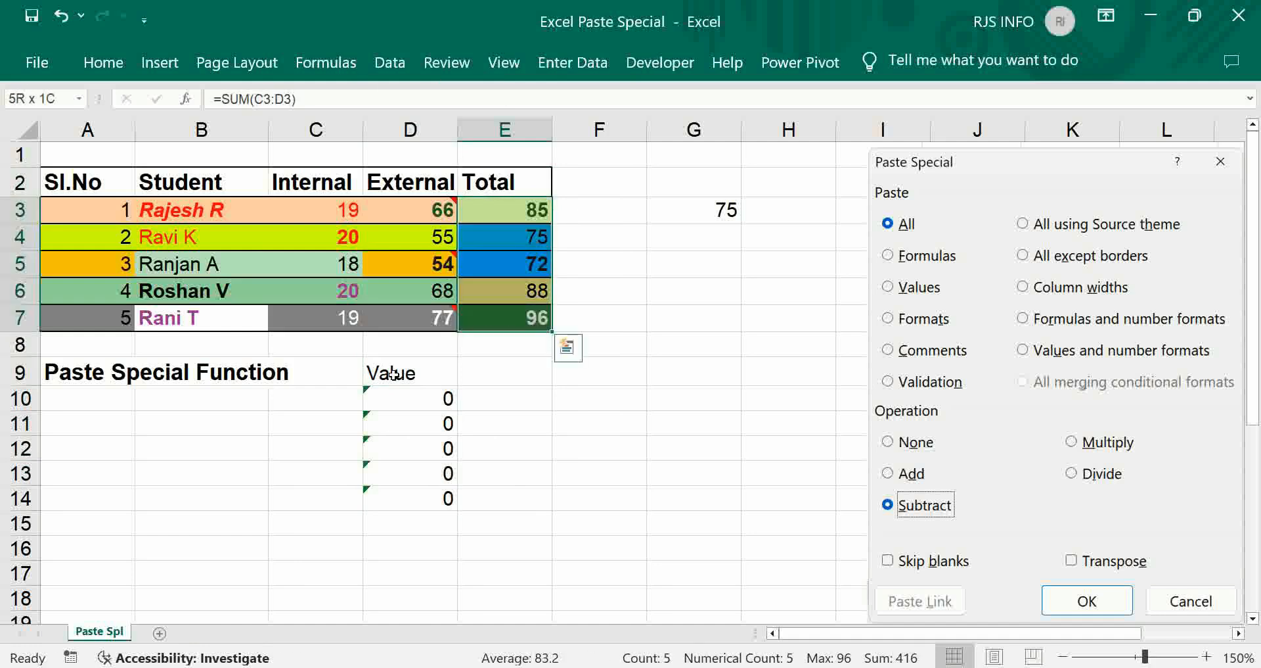
pyautogui.hotkey('ctrl', 'c')
# - Use Paste Special to paste the copied totals as Values over D10:D14
pyautogui.click(398, 399)
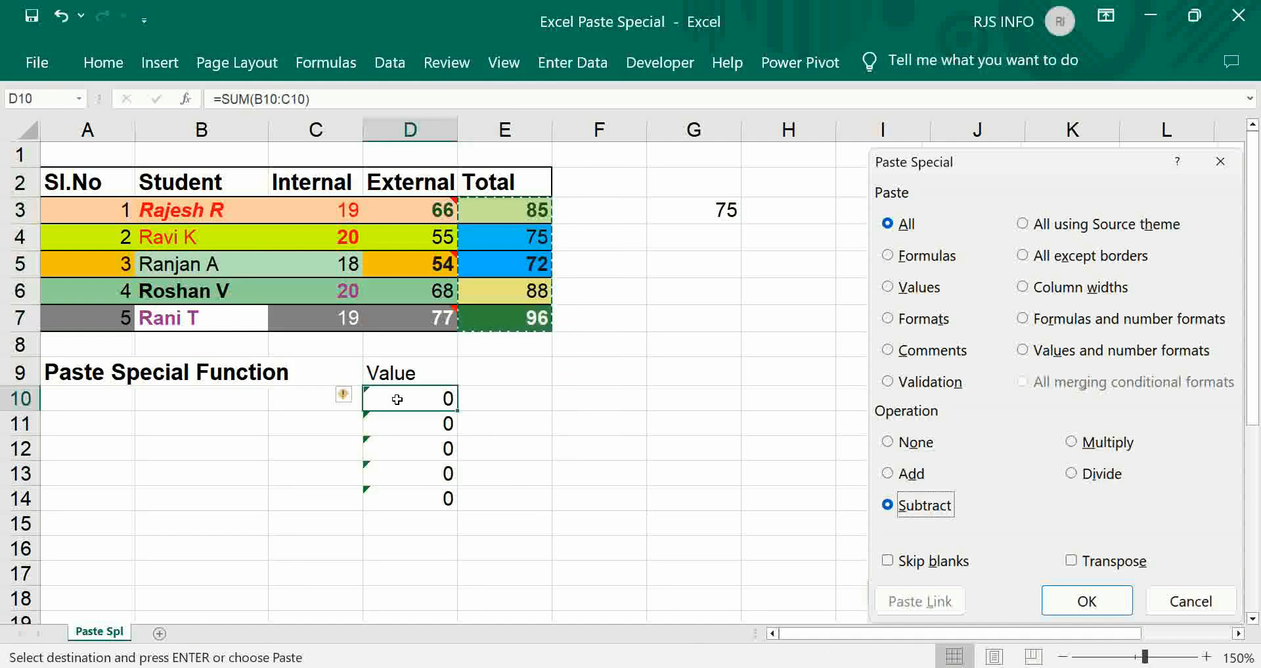
pyautogui.hotkey('shift', 'Down')
pyautogui.hotkey('shift', 'Down')
pyautogui.hotkey('shift', 'Down')
pyautogui.hotkey('shift', 'Down')
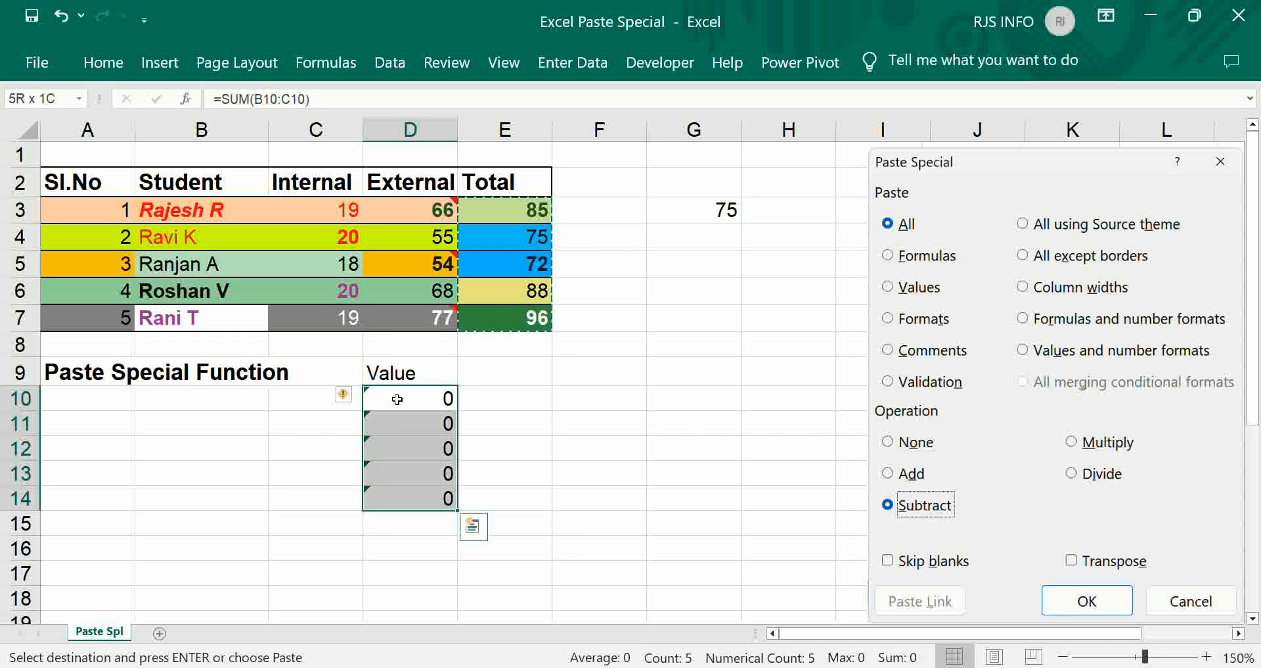
pyautogui.rightClick(398, 399)
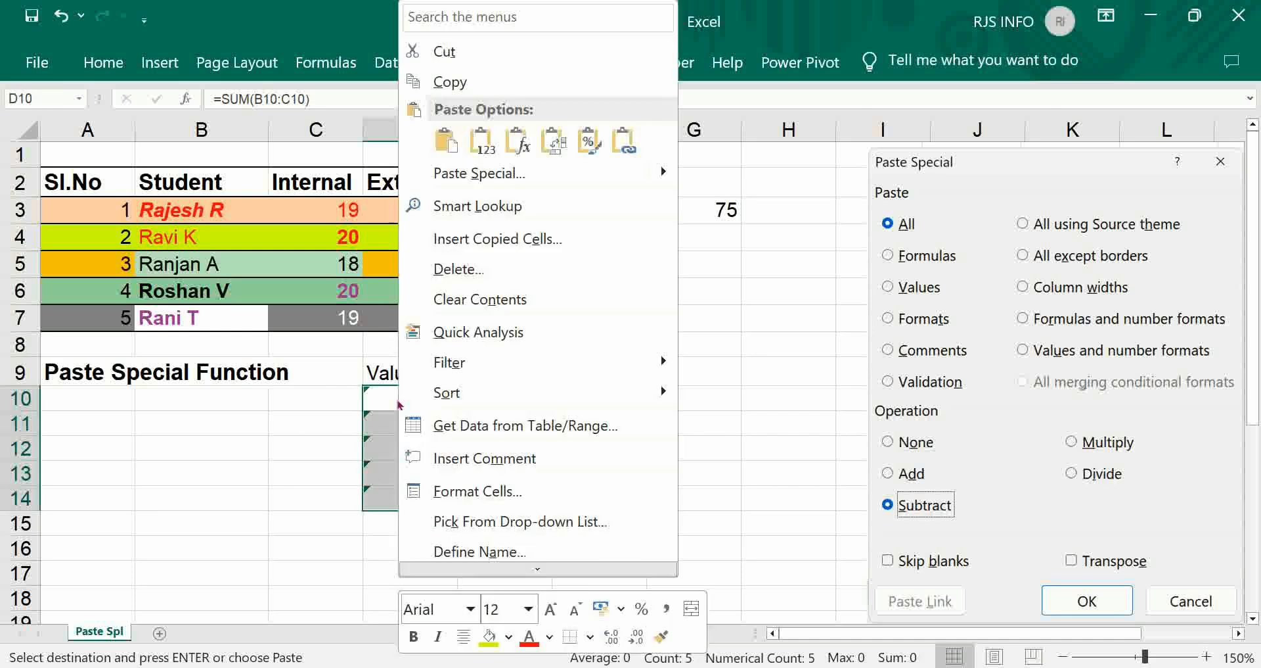
pyautogui.click(465, 177)
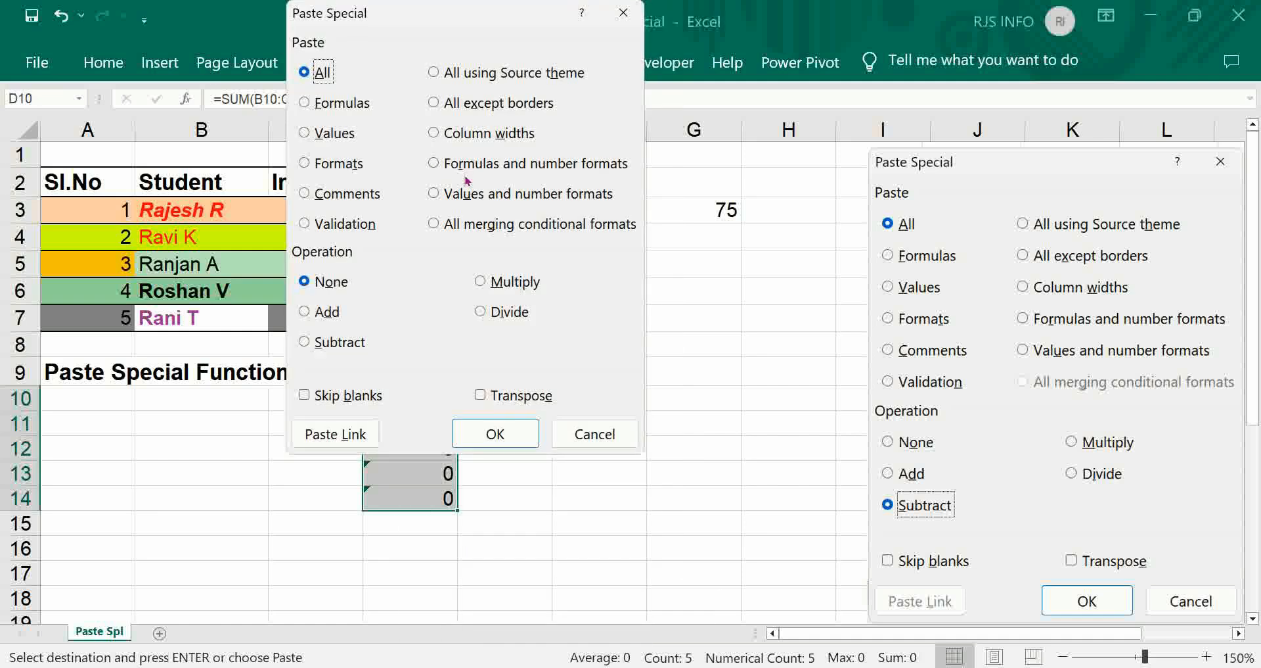
pyautogui.click(329, 133)
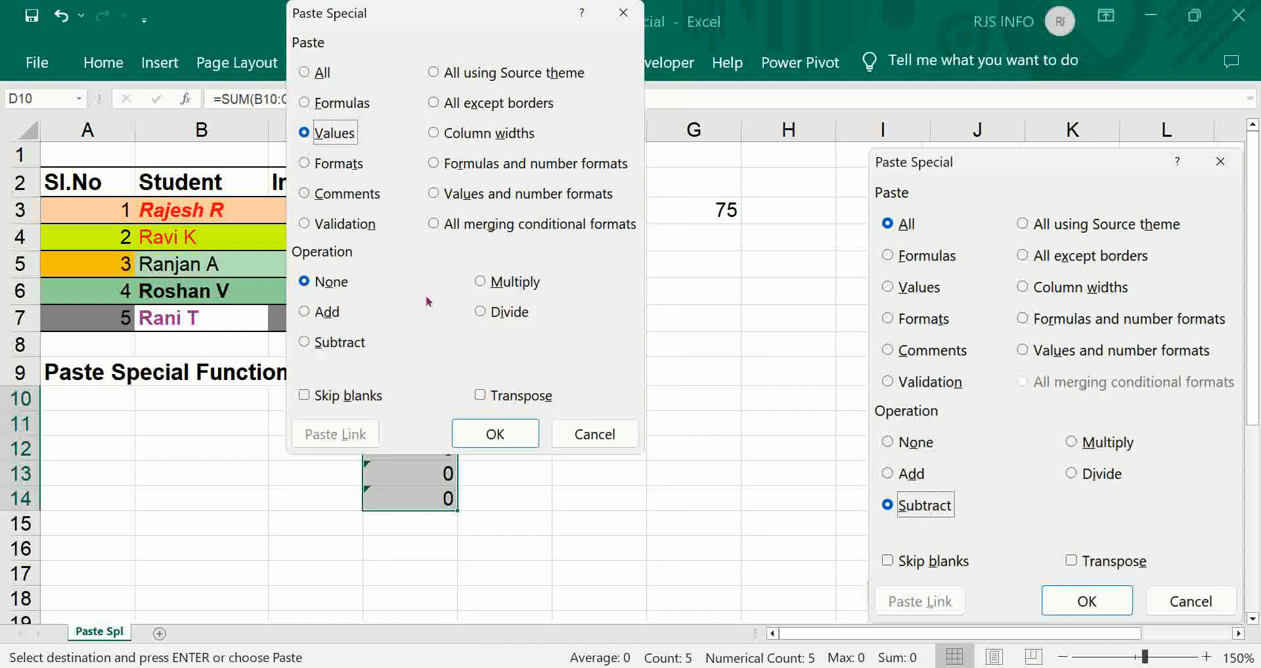
pyautogui.click(495, 437)
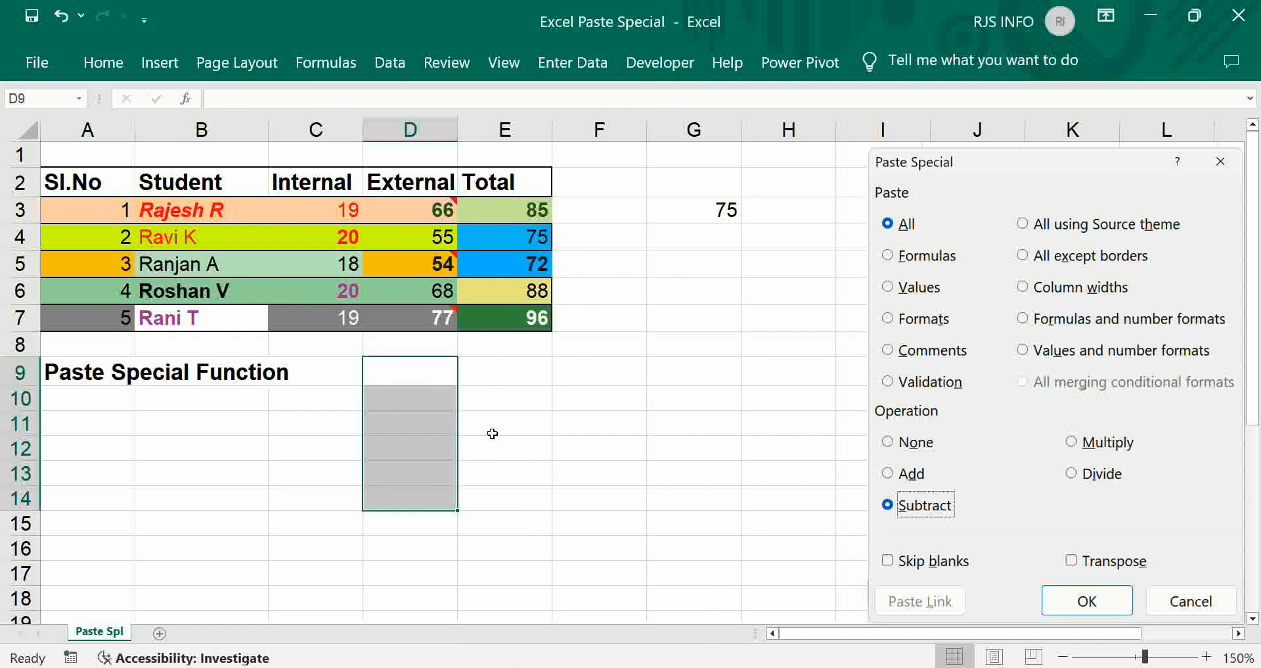
# - Copy the whole marks table A2:E7, including its header row
pyautogui.press('Up')
pyautogui.press('Up')
pyautogui.press('Up')
pyautogui.press('Up')
pyautogui.press('Up')
pyautogui.press('Up')
pyautogui.press('Up')
pyautogui.press('Up')
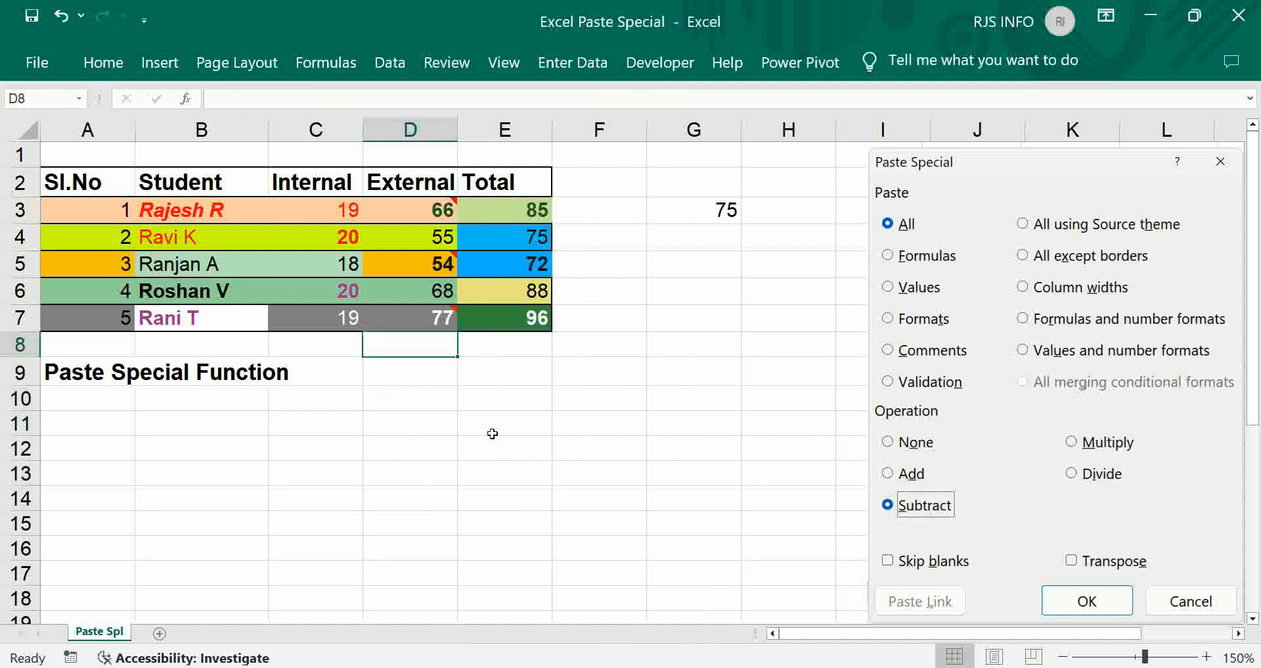
pyautogui.press('Down')
pyautogui.press('Left')
pyautogui.press('Left')
pyautogui.press('Left')
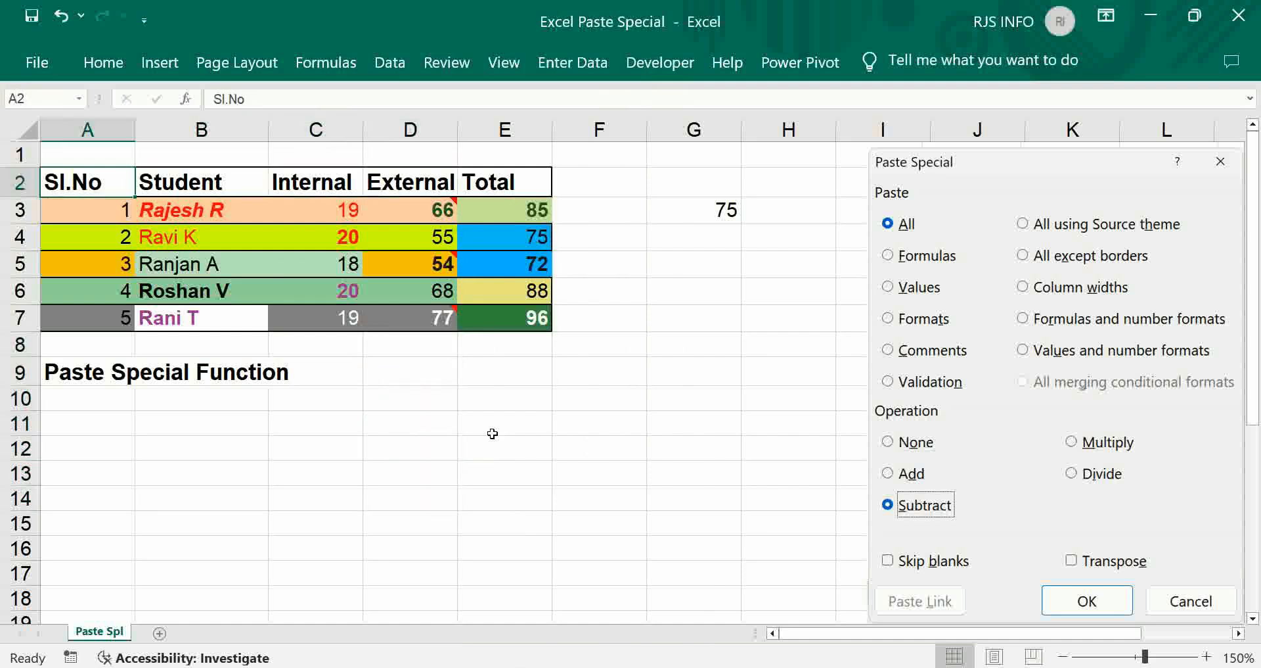
pyautogui.hotkey('shift', 'Down')
pyautogui.hotkey('shift', 'Down')
pyautogui.hotkey('shift', 'Down')
pyautogui.hotkey('shift', 'Down')
pyautogui.hotkey('shift', 'Down')
pyautogui.hotkey('shift', 'Right')
pyautogui.hotkey('shift', 'Right')
pyautogui.hotkey('shift', 'Right')
pyautogui.hotkey('shift', 'Right')
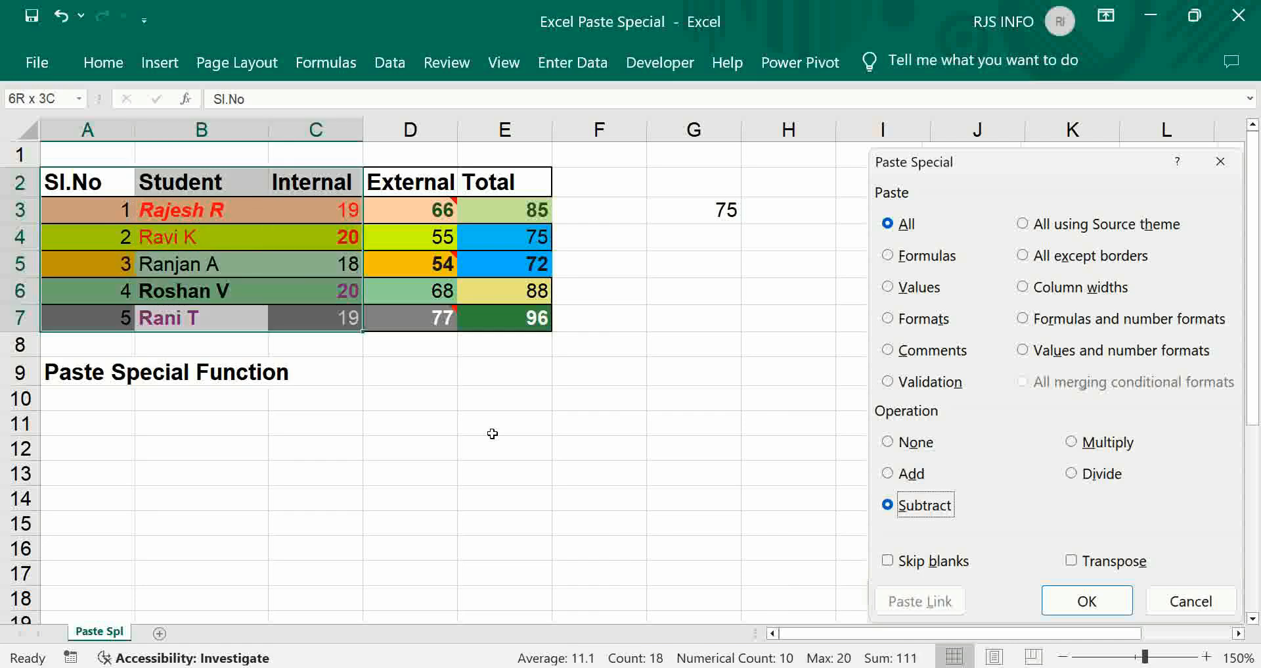
pyautogui.hotkey('ctrl', 'c')
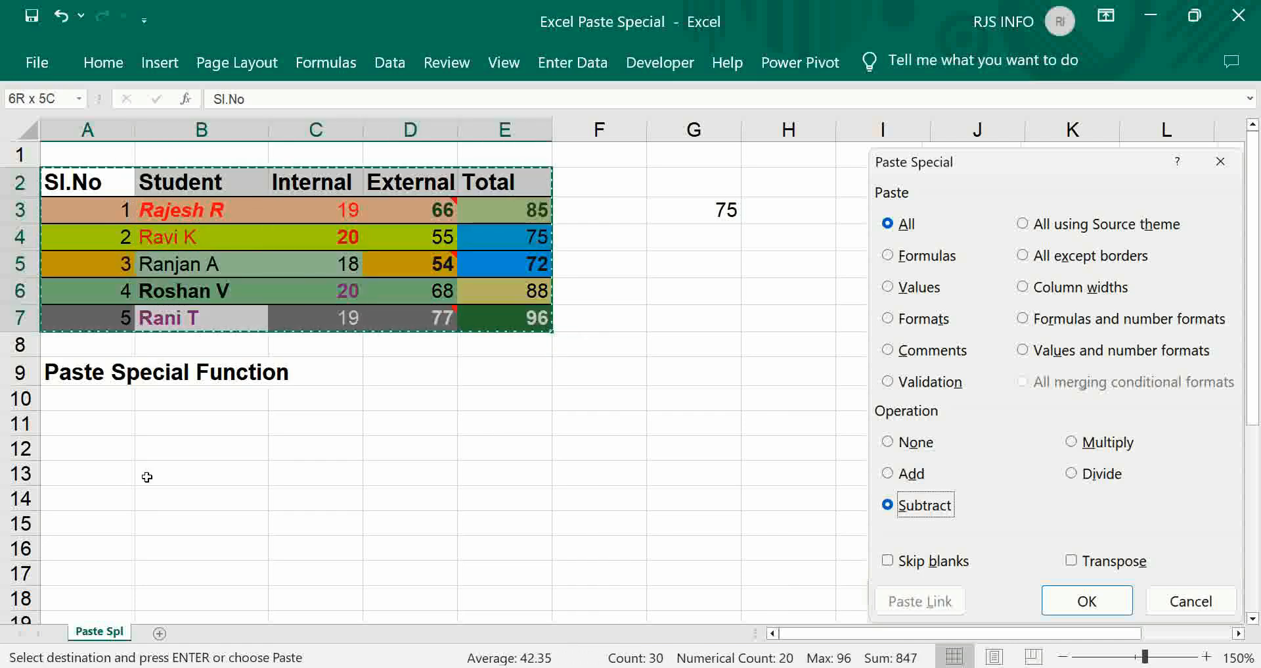
# - Use Paste Special to paste only the table's Formats starting at A11, and undo that paste
pyautogui.click(86, 422)
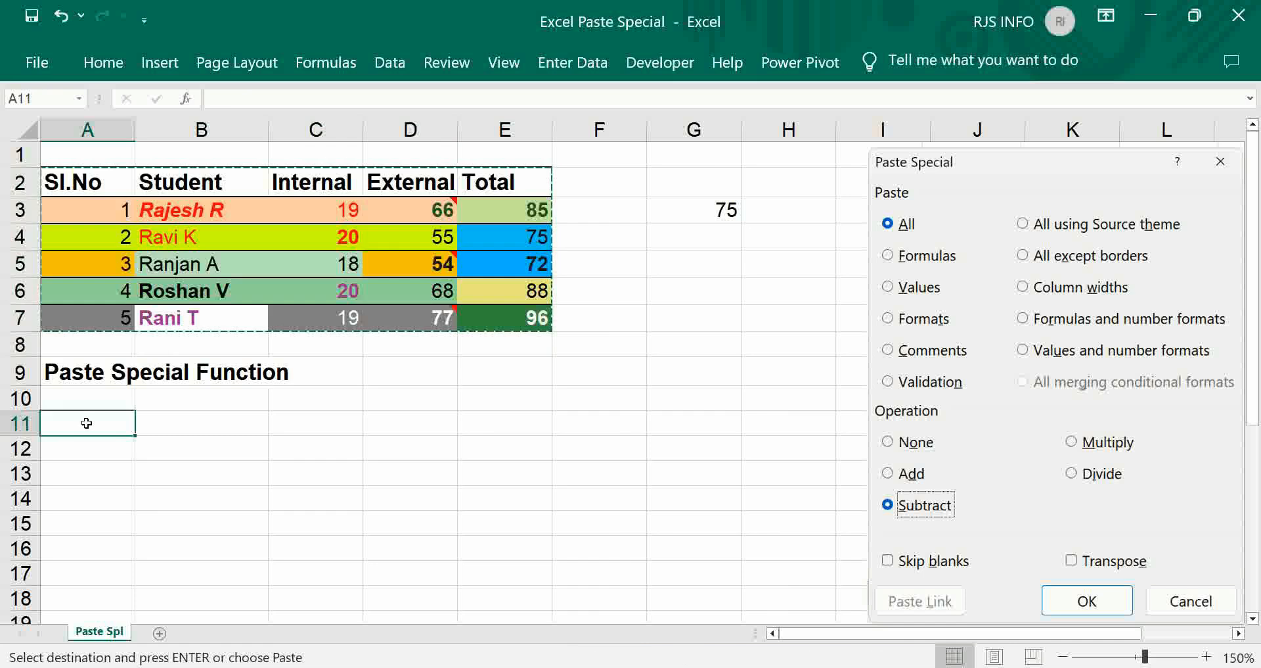
pyautogui.rightClick(87, 422)
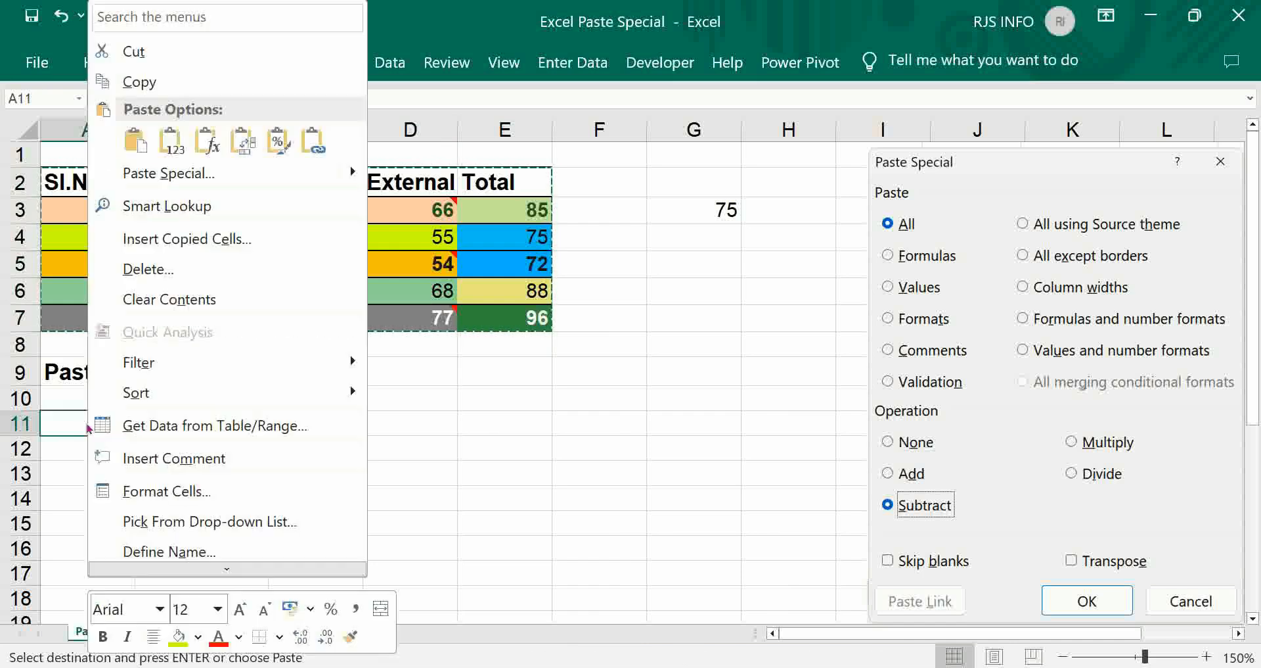
pyautogui.click(168, 174)
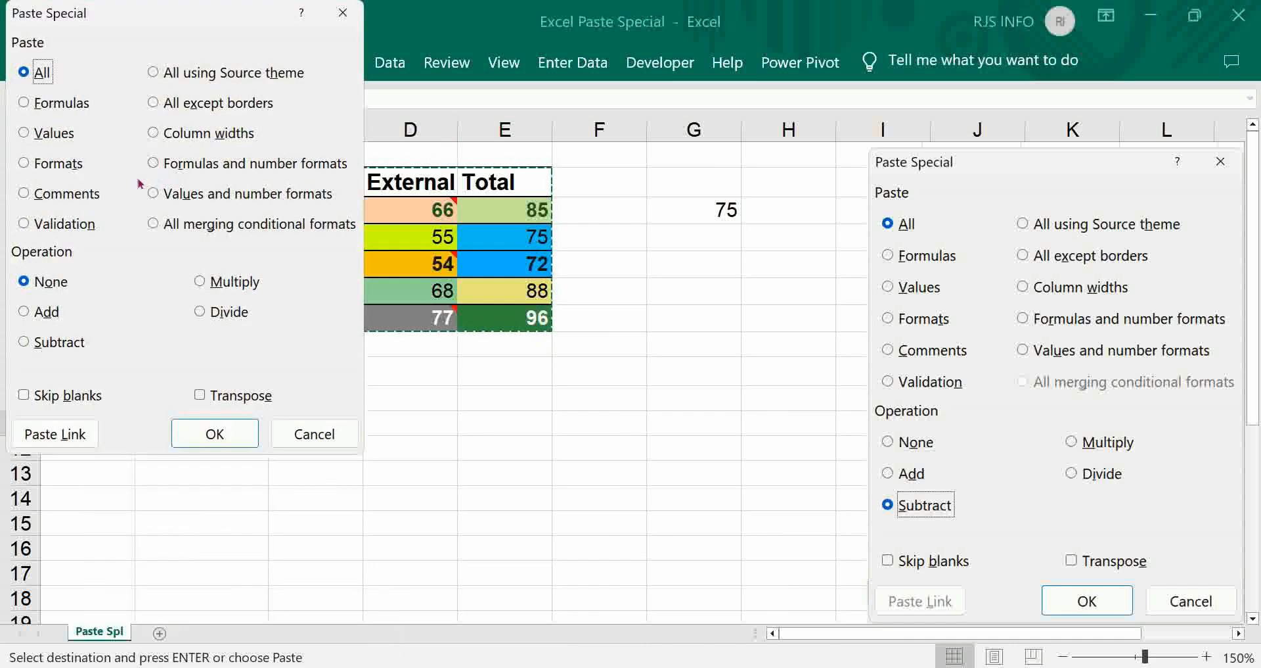
pyautogui.click(33, 164)
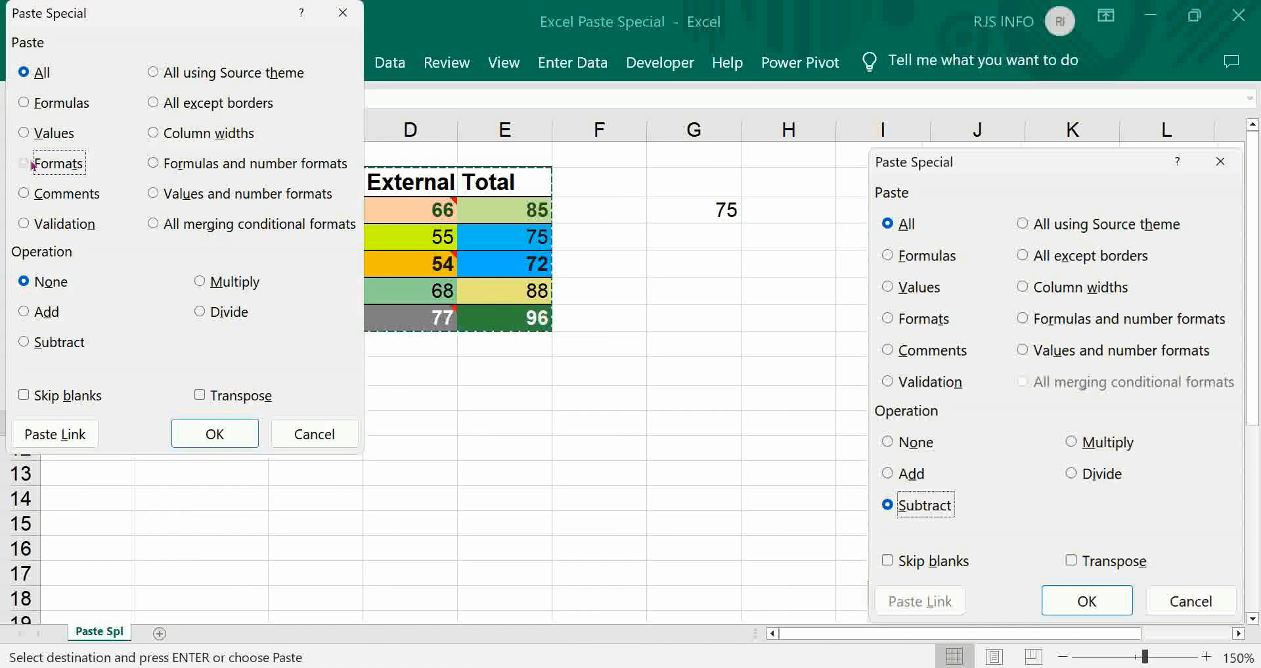
pyautogui.click(218, 432)
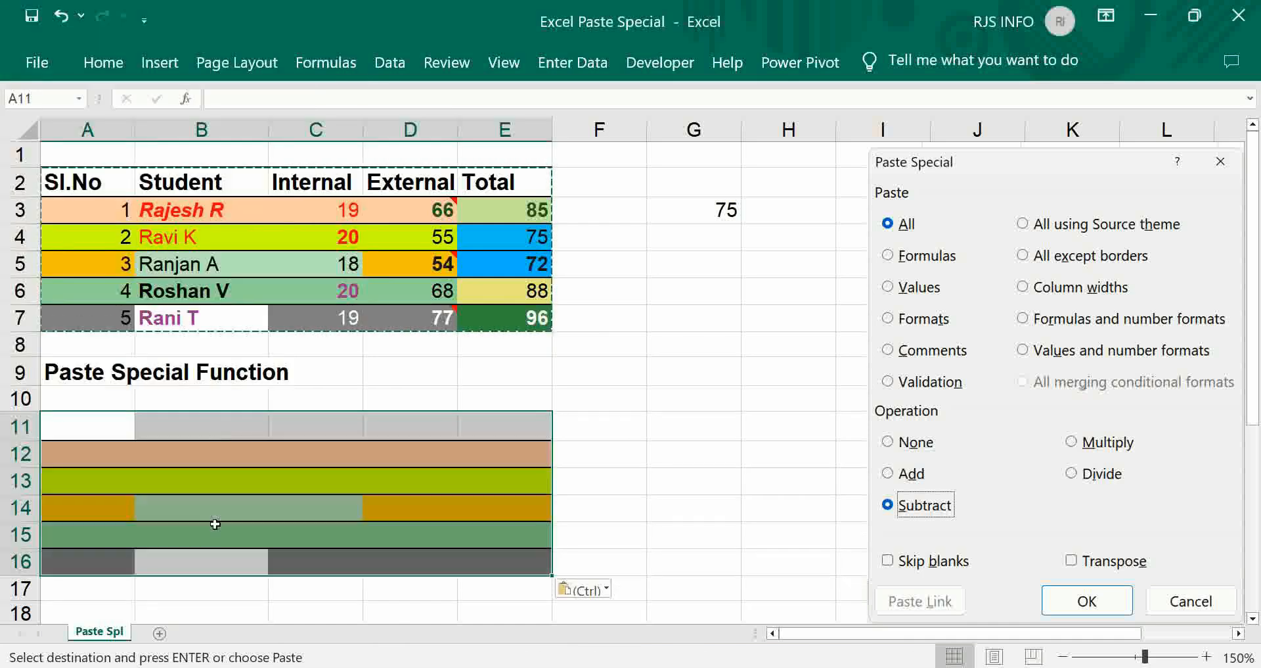
pyautogui.hotkey('ctrl', 'z')
# - Enter the label "Comments" in D9 beside the Paste Special Function heading
pyautogui.click(414, 371)
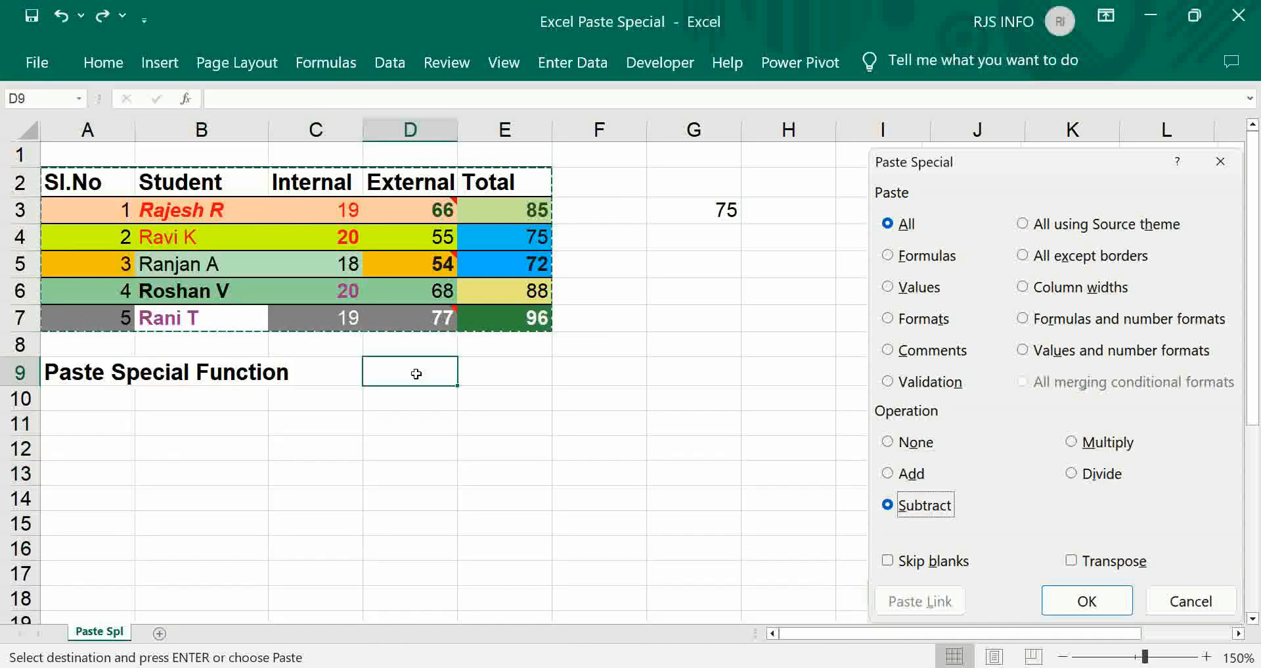
pyautogui.write('Comments')
pyautogui.press('Tab')
# - Copy the External column D2:D7 of the marks table, including its header
pyautogui.press('Up')
pyautogui.press('Up')
pyautogui.press('Up')
pyautogui.press('Up')
pyautogui.press('Up')
pyautogui.press('Up')
pyautogui.press('Up')
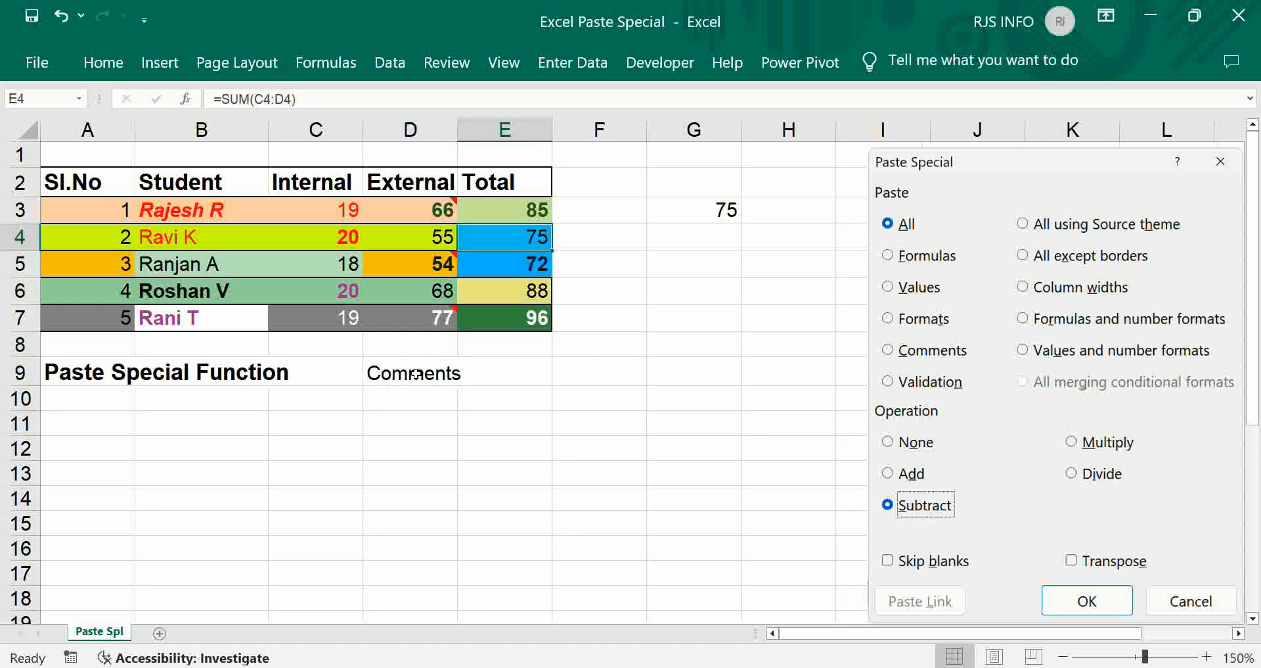
pyautogui.press('Left')
pyautogui.press('Left')
pyautogui.press('Left')
pyautogui.press('Left')
pyautogui.press('Right')
pyautogui.press('Right')
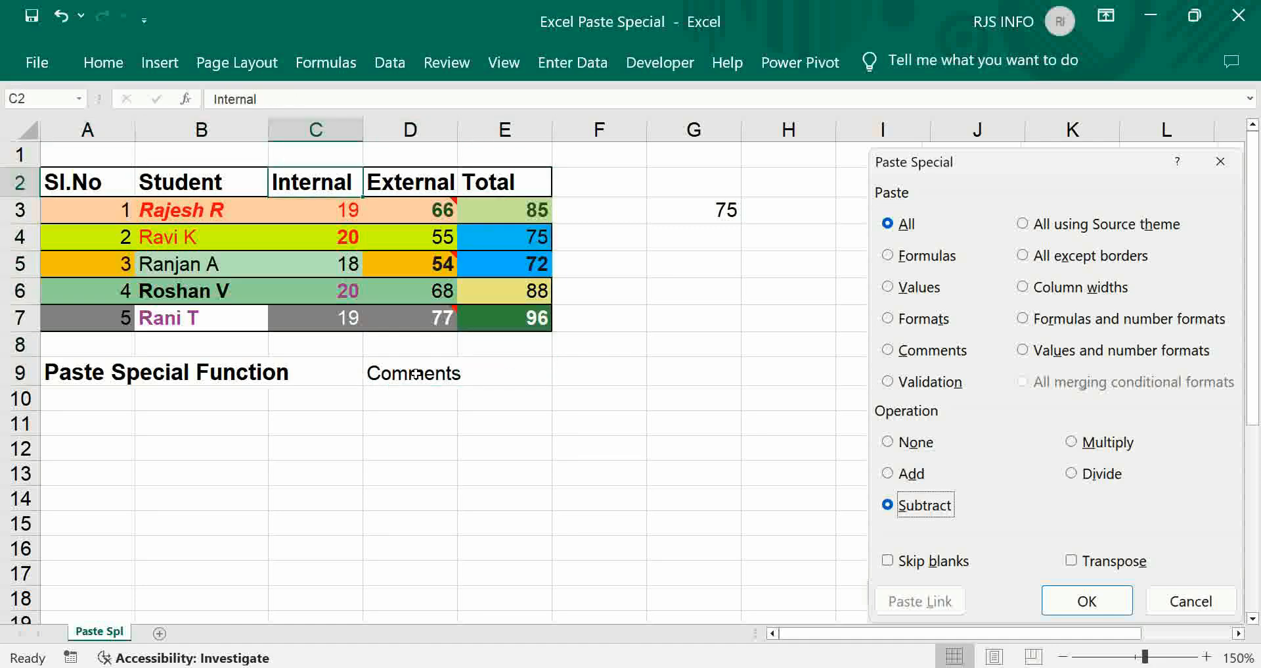
pyautogui.press('Right')
pyautogui.hotkey('shift', 'Down')
pyautogui.hotkey('shift', 'Down')
pyautogui.hotkey('shift', 'Down')
pyautogui.hotkey('shift', 'Down')
pyautogui.hotkey('shift', 'Down')
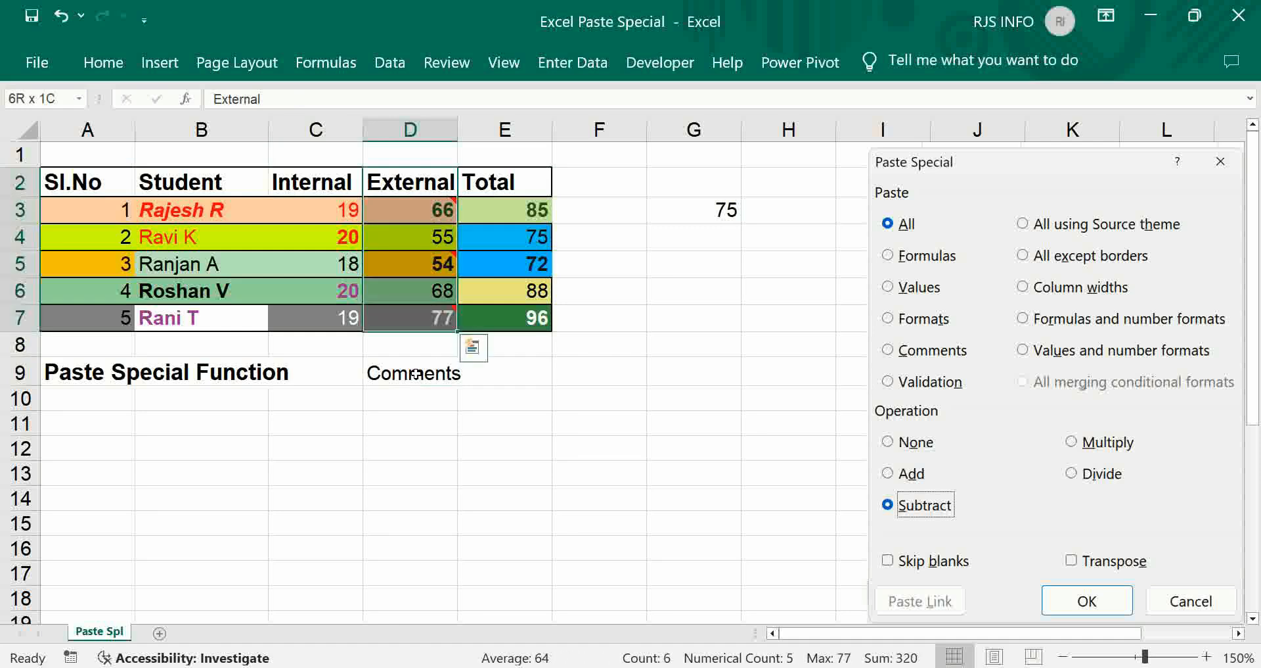
pyautogui.hotkey('ctrl', 'c')
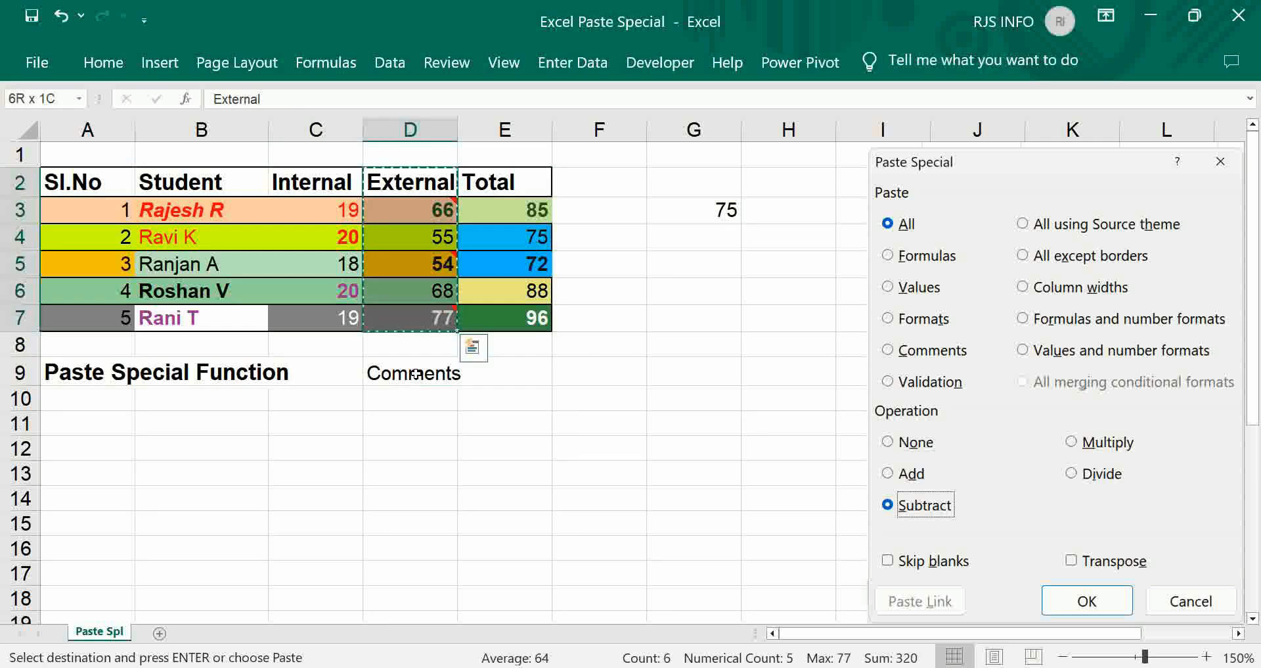
# - Use Paste Special to paste only the External column's Comments starting at D11
pyautogui.click(420, 418)
pyautogui.rightClick(420, 418)
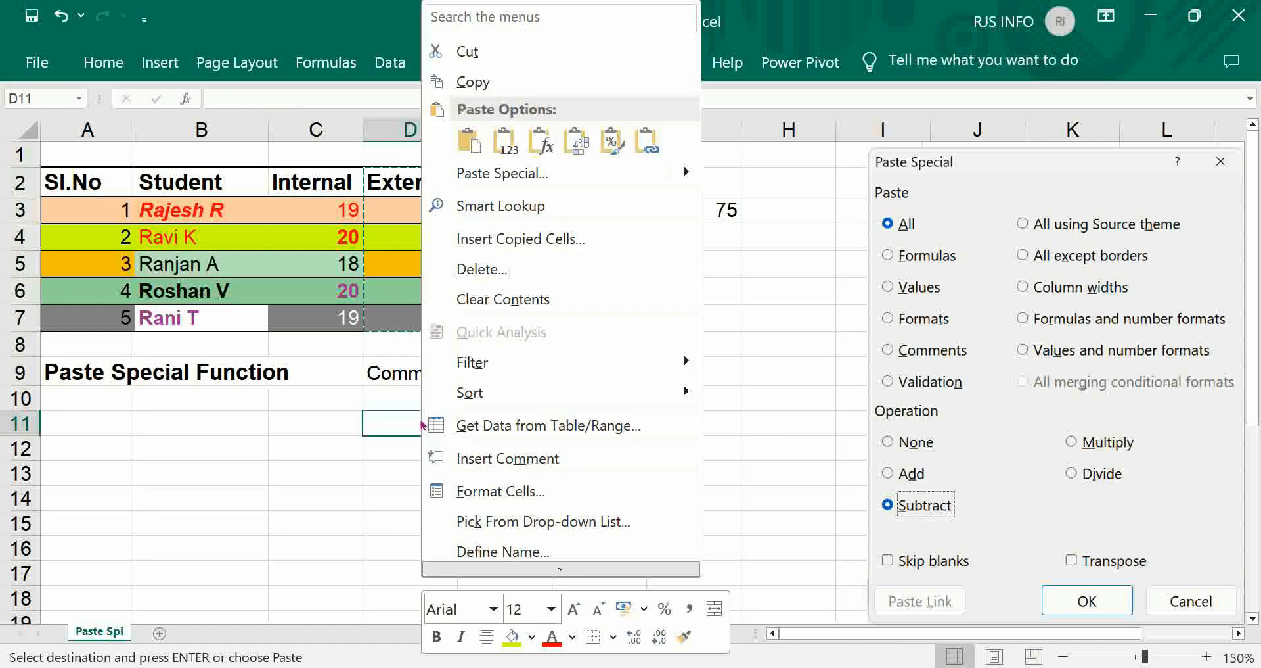
pyautogui.click(468, 174)
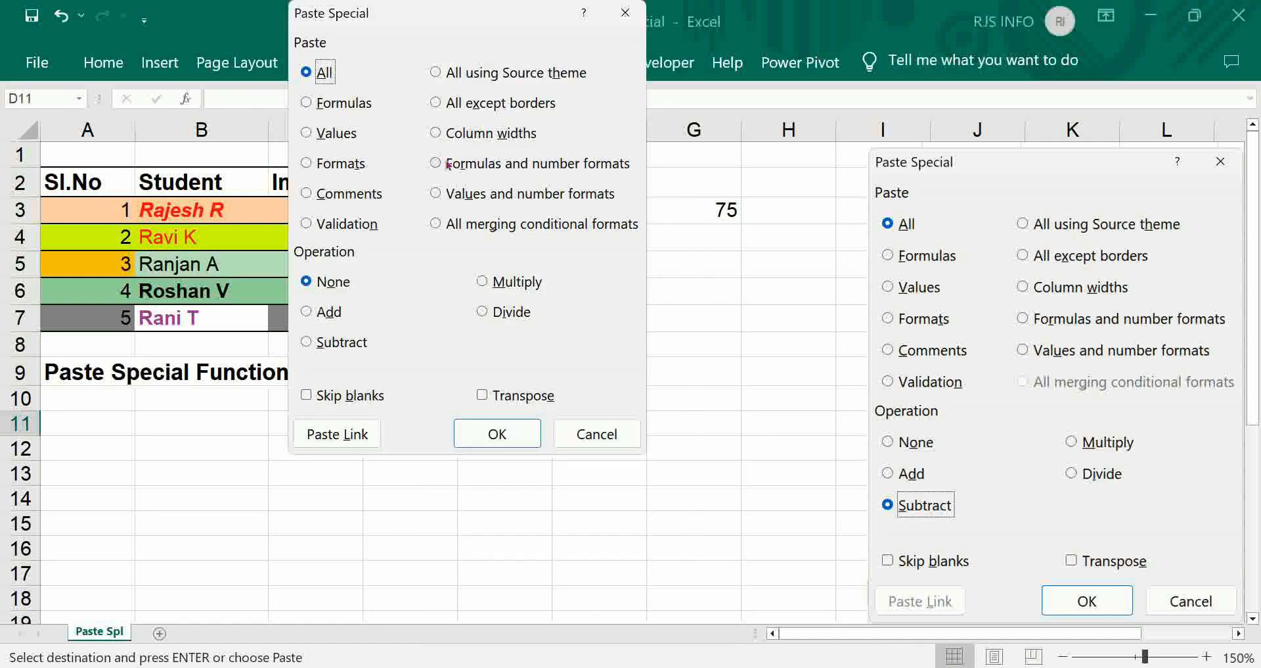
pyautogui.click(335, 195)
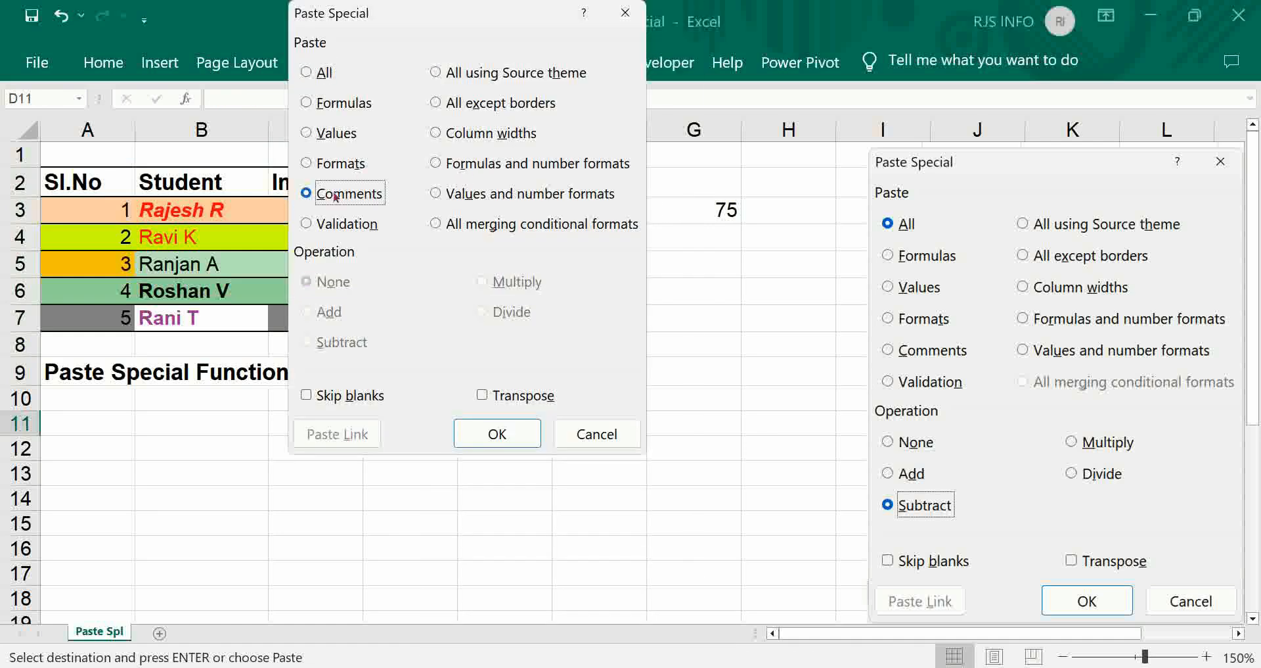
pyautogui.click(497, 431)
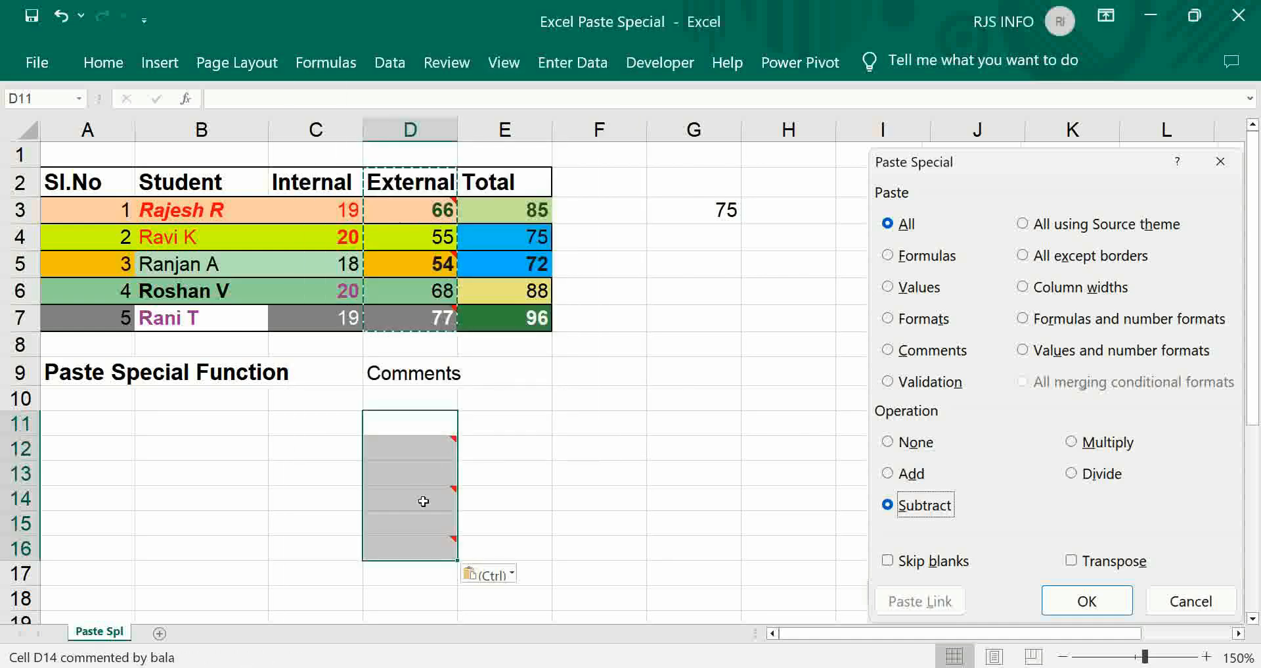
# - Replace the label in D9 with "Except Border"
pyautogui.click(416, 372)
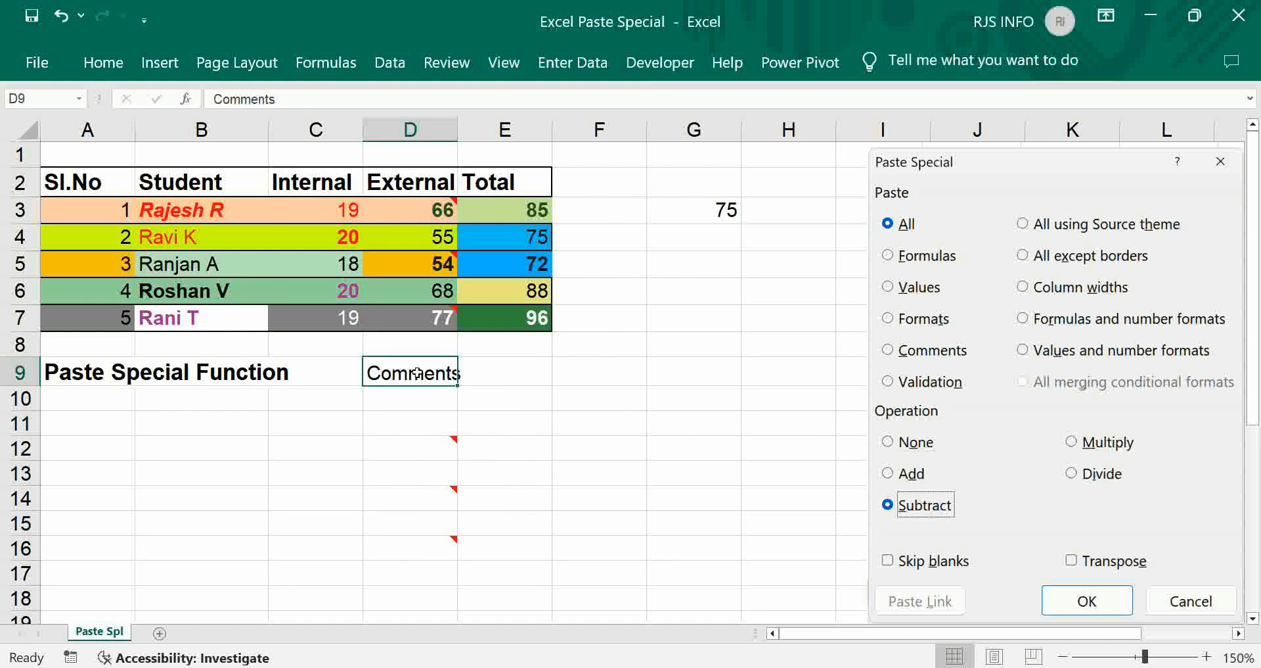
pyautogui.write('Except Border')
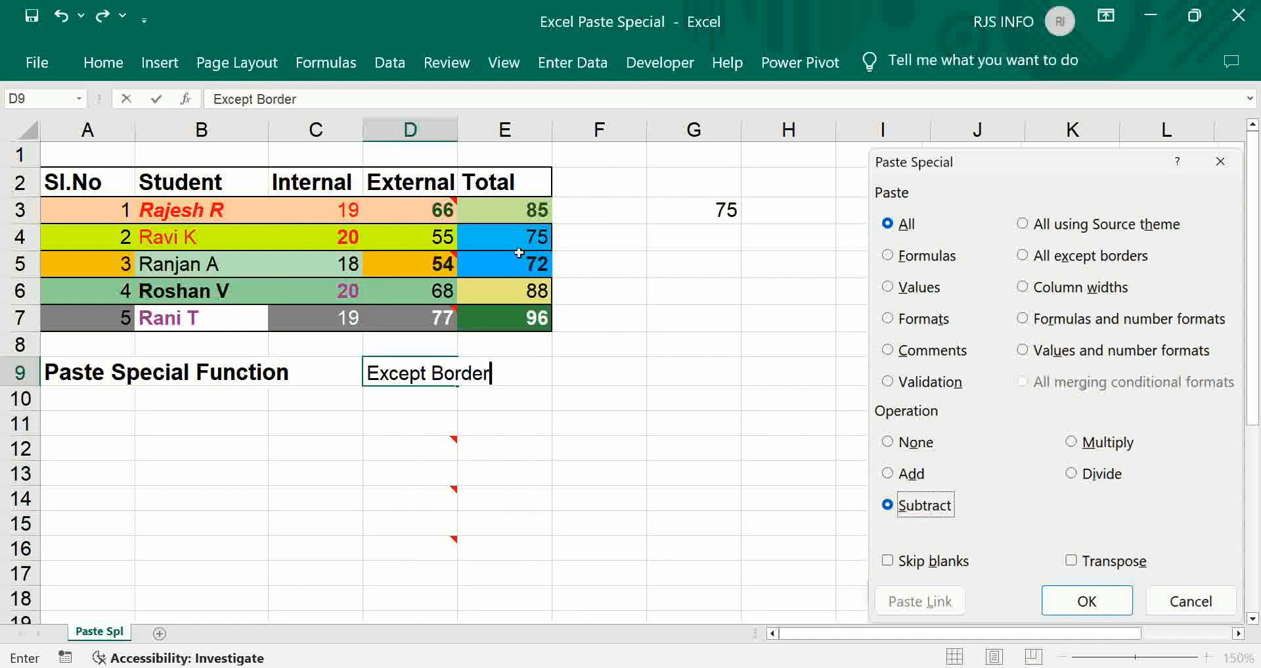
pyautogui.press('Tab')
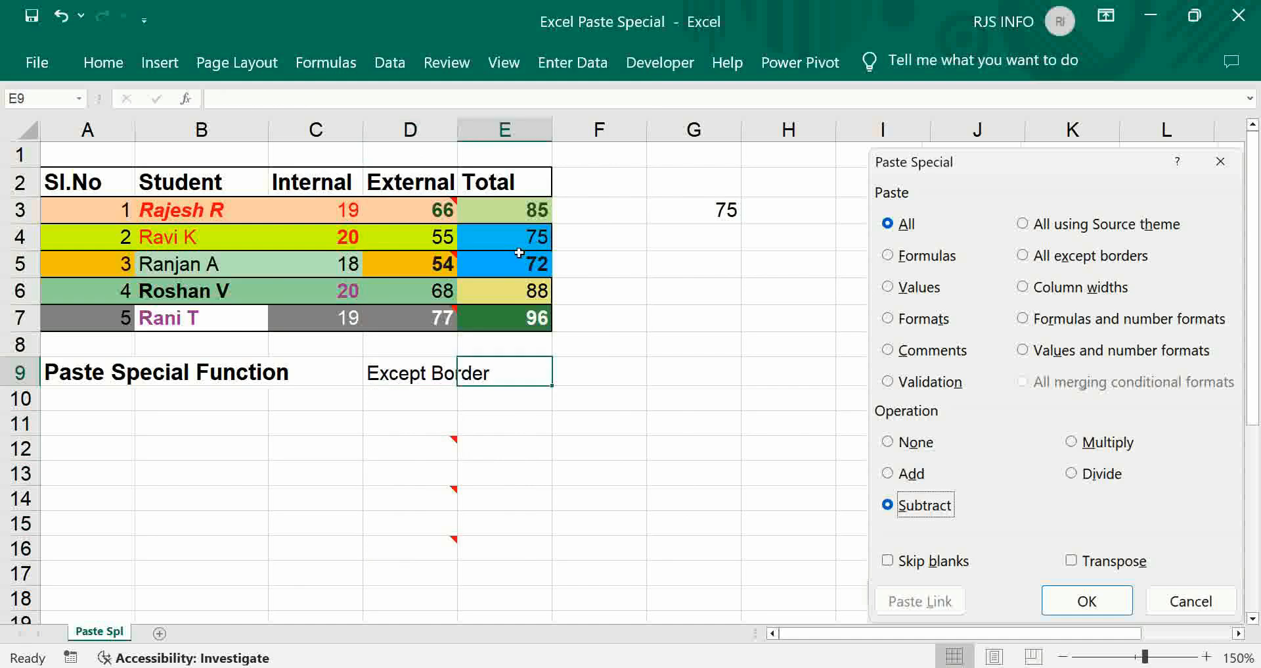
# - Copy the whole marks table A2:E7 with its header row
pyautogui.press('Up')
pyautogui.press('Up')
pyautogui.press('Up')
pyautogui.press('Up')
pyautogui.press('Up')
pyautogui.press('Up')
pyautogui.press('Up')
pyautogui.press('Left')
pyautogui.press('Left')
pyautogui.press('Left')
pyautogui.press('Left')
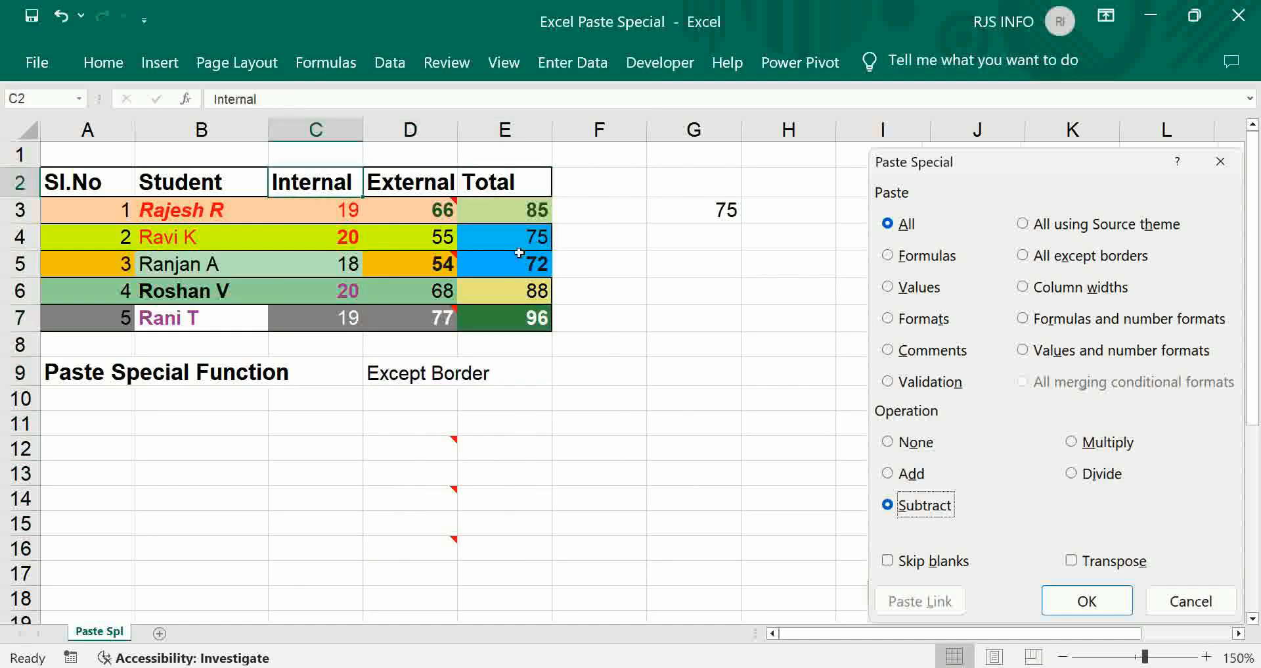
pyautogui.hotkey('shift', 'Down')
pyautogui.hotkey('shift', 'Down')
pyautogui.hotkey('shift', 'Down')
pyautogui.hotkey('shift', 'Down')
pyautogui.hotkey('shift', 'Down')
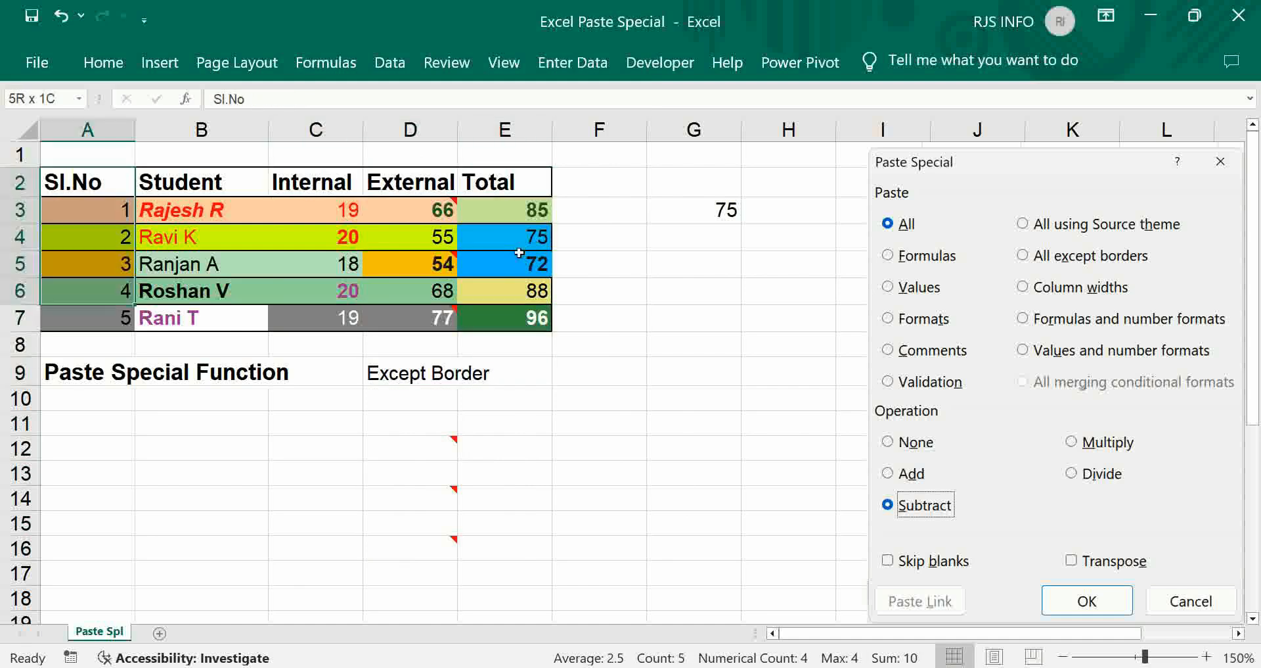
pyautogui.hotkey('shift', 'Right')
pyautogui.hotkey('shift', 'Right')
pyautogui.hotkey('shift', 'Right')
pyautogui.hotkey('shift', 'Right')
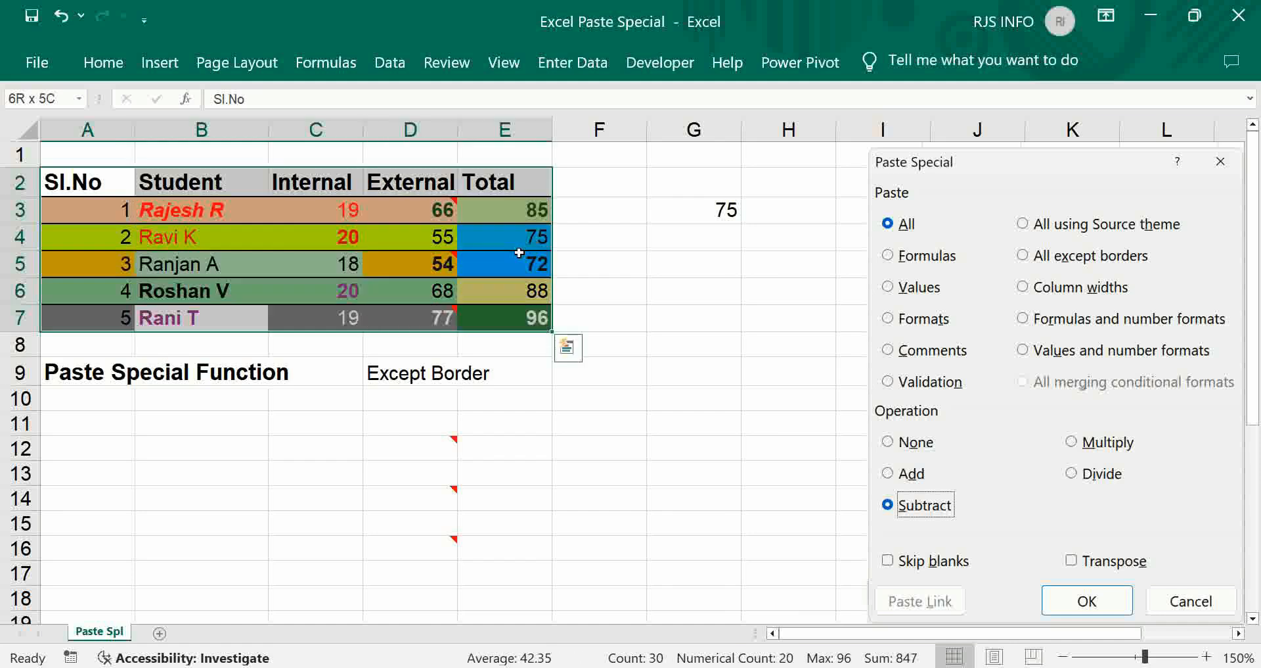
pyautogui.hotkey('ctrl', 'c')
# - Use Paste Special to paste the table starting at A10 with All except borders, and undo that paste
pyautogui.press('Down')
pyautogui.press('Down')
pyautogui.press('Down')
pyautogui.press('Down')
pyautogui.press('Down')
pyautogui.press('Down')
pyautogui.press('Down')
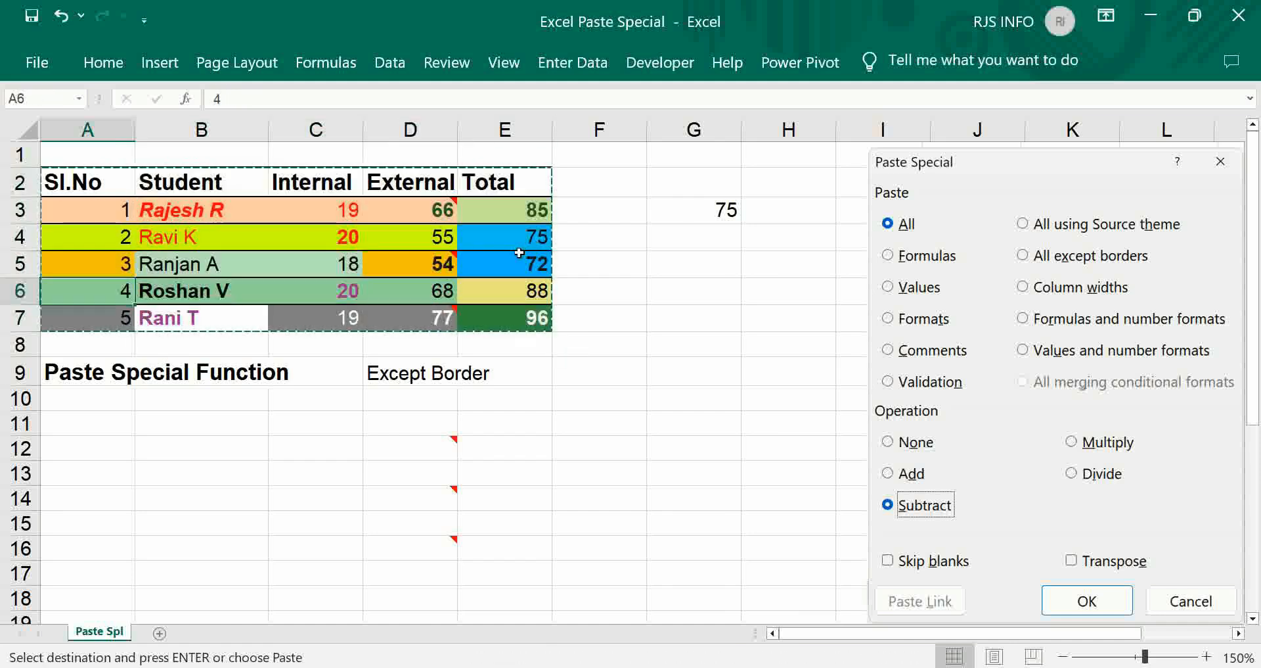
pyautogui.press('Down')
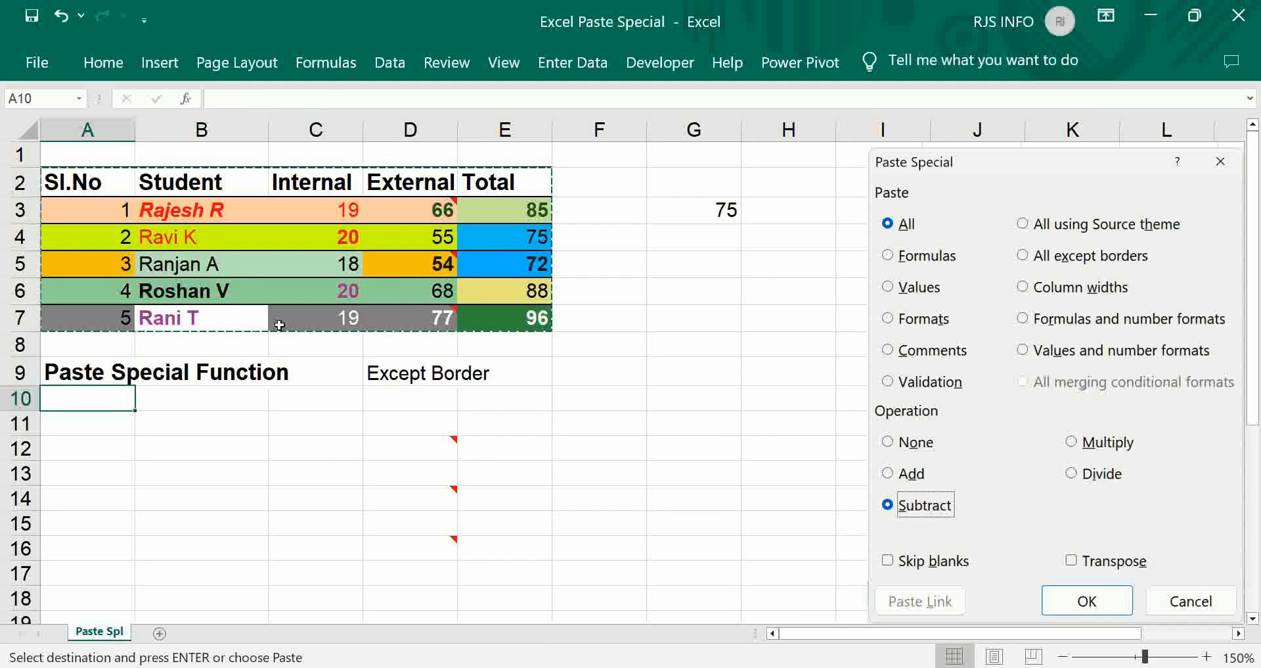
pyautogui.rightClick(92, 404)
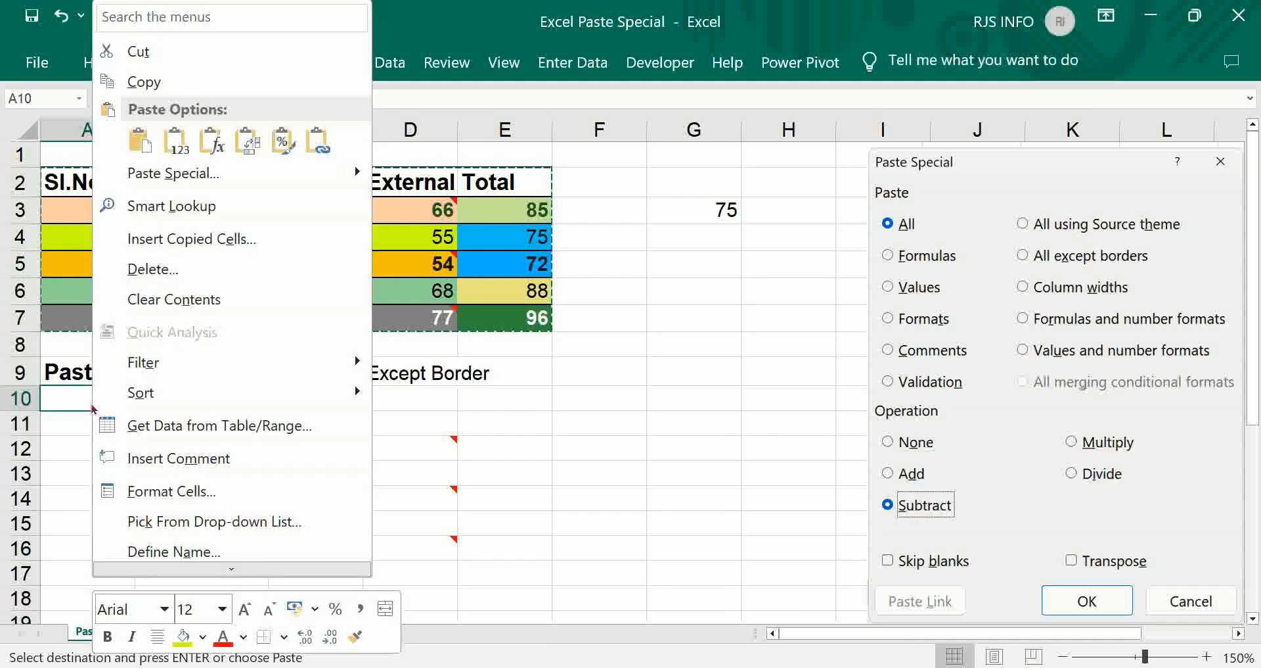
pyautogui.click(171, 175)
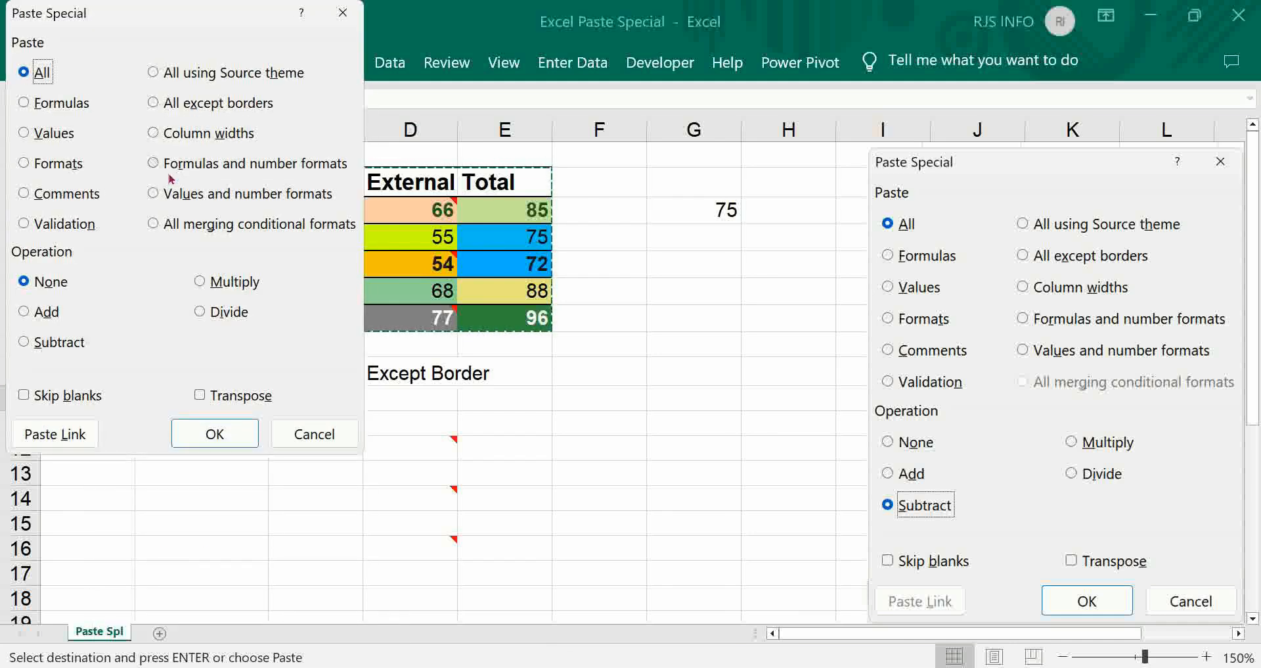
pyautogui.click(188, 106)
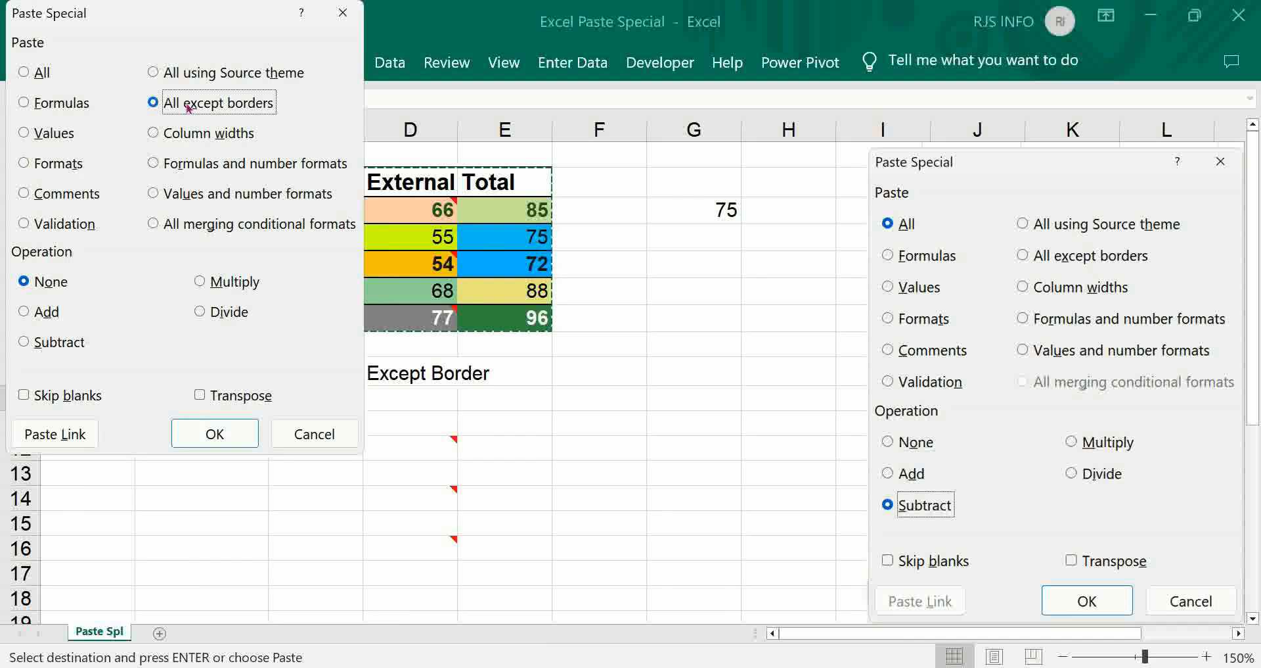
pyautogui.click(219, 436)
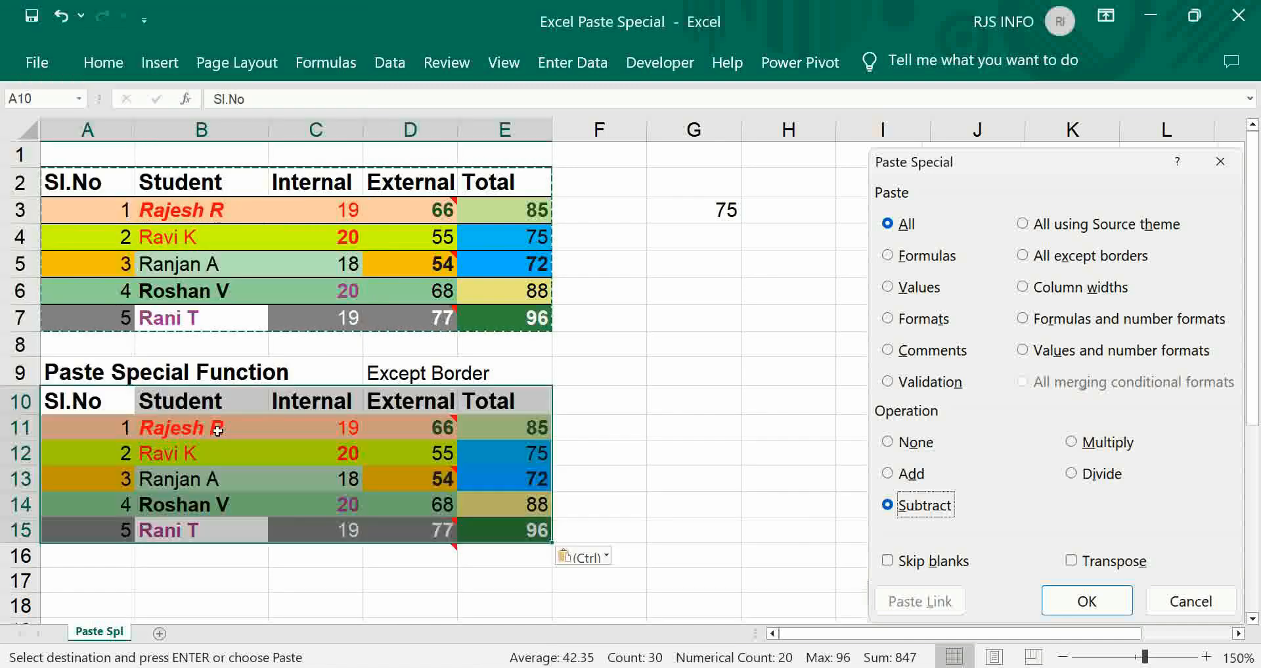
pyautogui.click(209, 529)
pyautogui.hotkey('ctrl', 'z')
# - Copy the Student column B2:B7, including its header
pyautogui.click(223, 179)
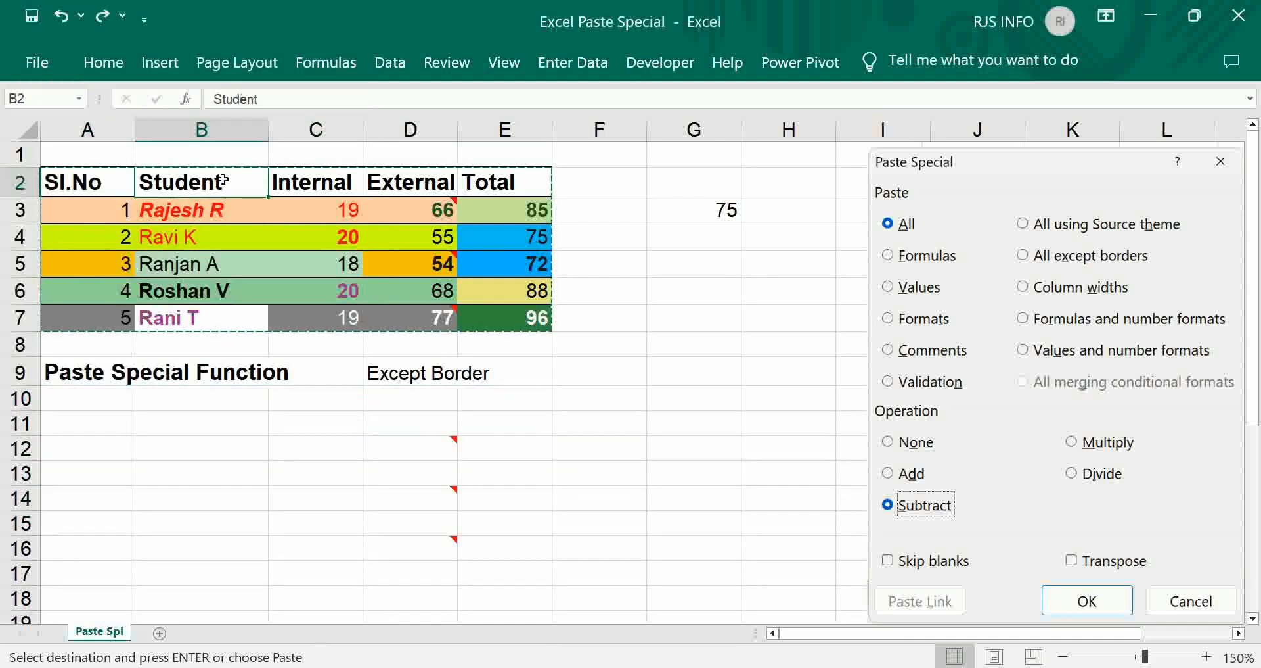
pyautogui.hotkey('shift', 'Down')
pyautogui.hotkey('shift', 'Down')
pyautogui.hotkey('shift', 'Down')
pyautogui.hotkey('shift', 'Down')
pyautogui.hotkey('shift', 'Down')
pyautogui.hotkey('ctrl', 'c')
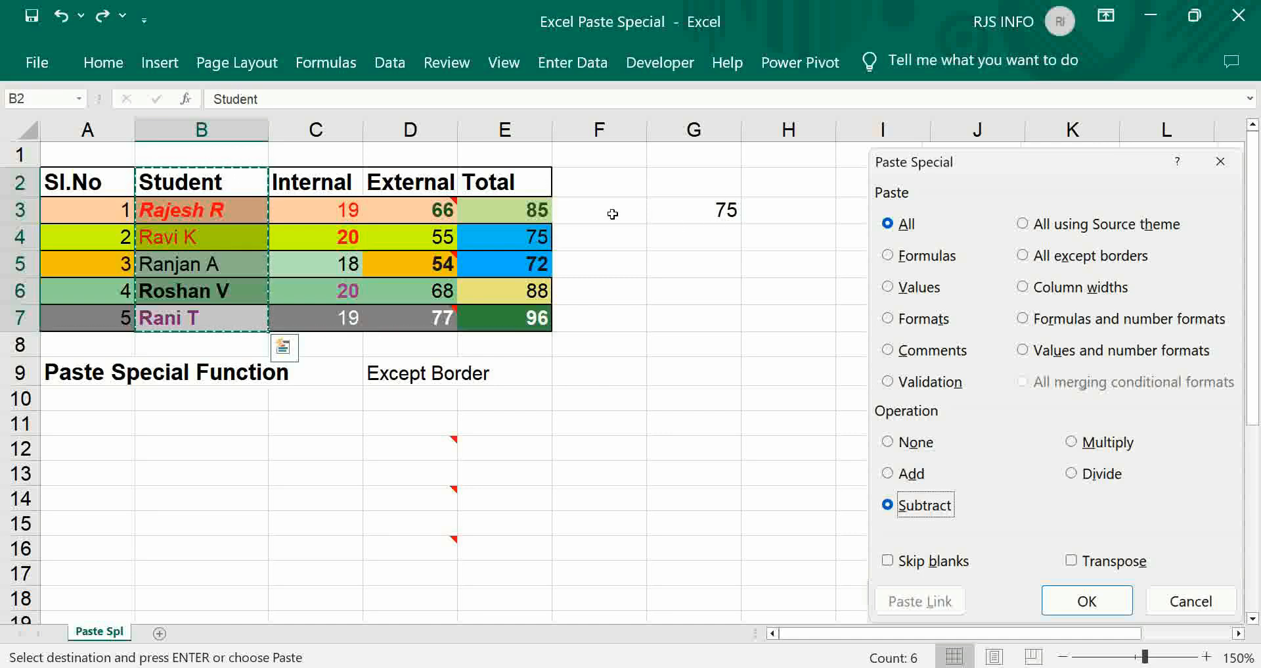
# - Use Paste Special with Column widths at F2 to apply the Student column's width to column F
pyautogui.click(605, 182)
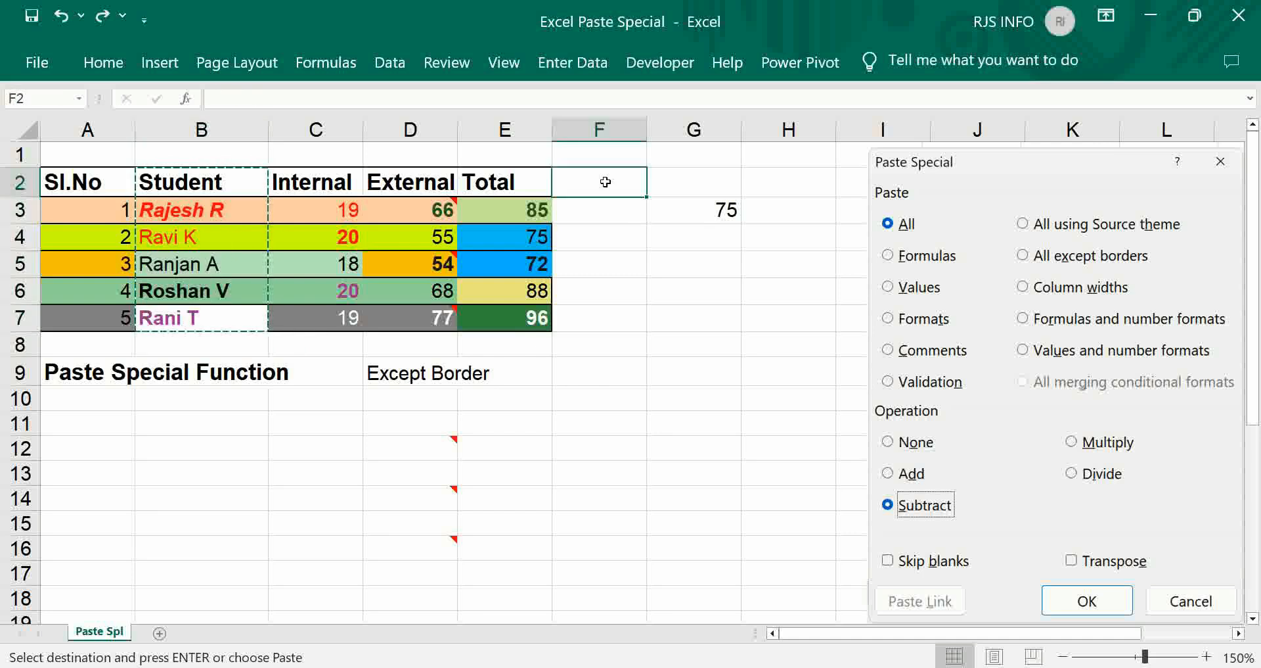
pyautogui.rightClick(605, 182)
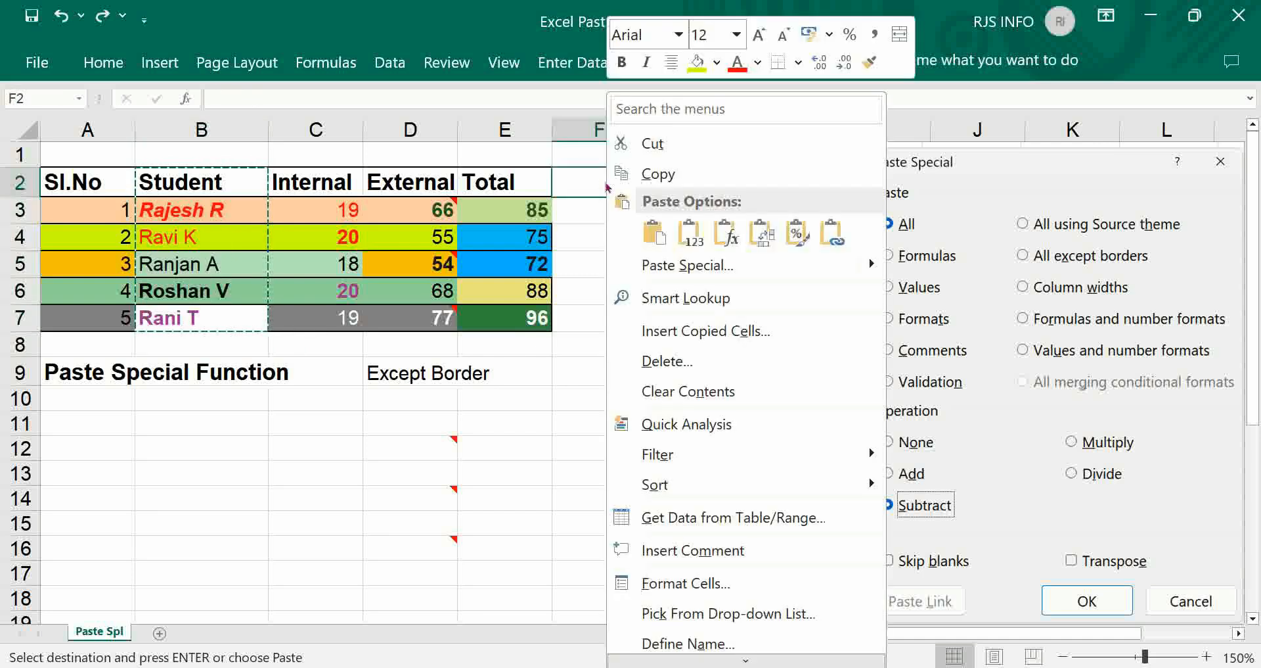
pyautogui.click(668, 269)
pyautogui.click(652, 192)
pyautogui.click(696, 493)
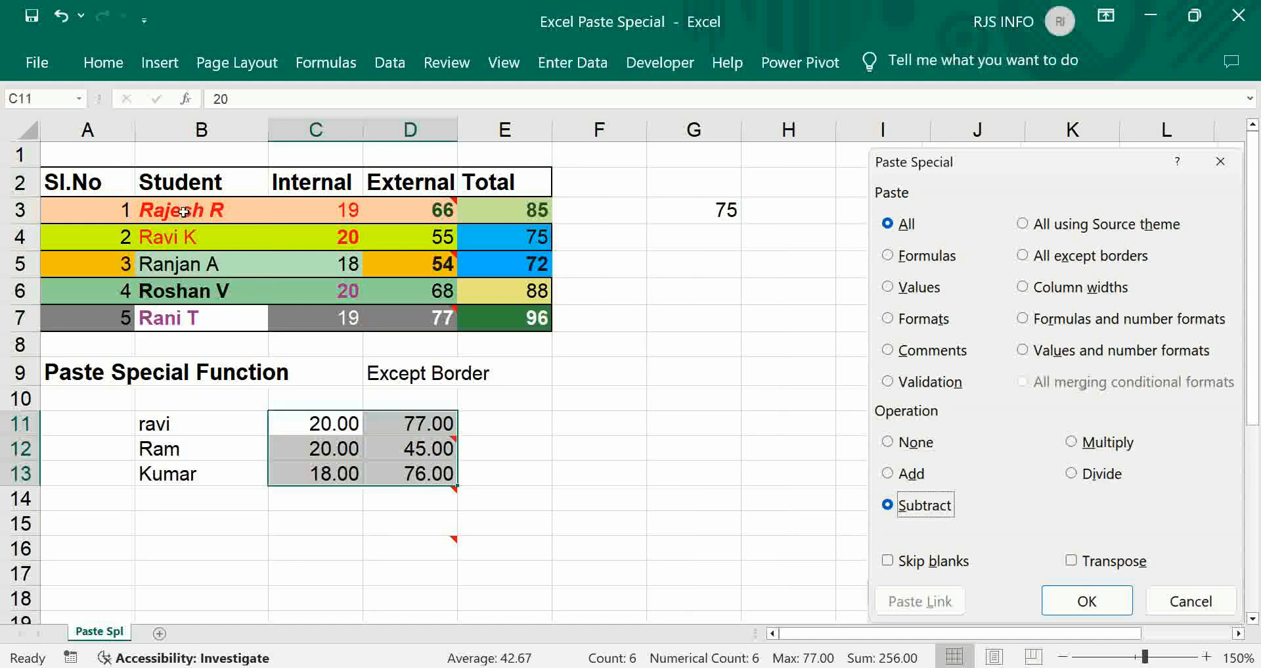
# - Copy the first three students' names with their Internal and External marks, B3:D5
pyautogui.click(184, 211)
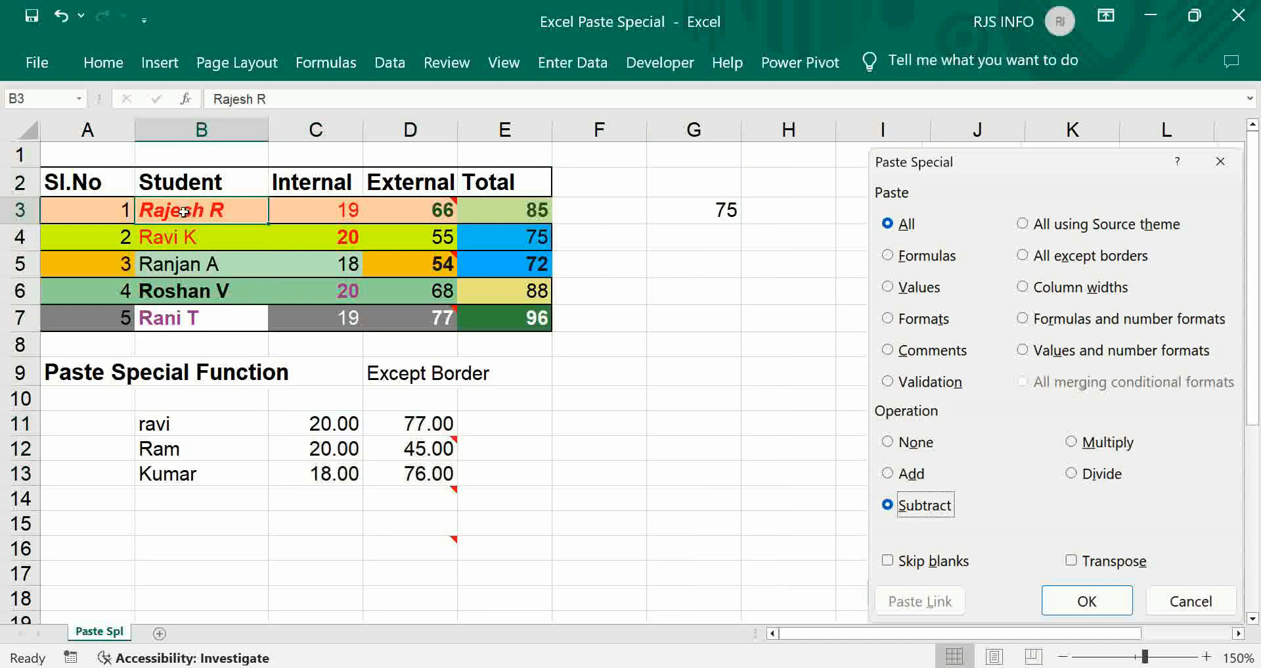
pyautogui.hotkey('shift', 'Down')
pyautogui.hotkey('shift', 'Down')
pyautogui.hotkey('shift', 'Right')
pyautogui.hotkey('shift', 'Right')
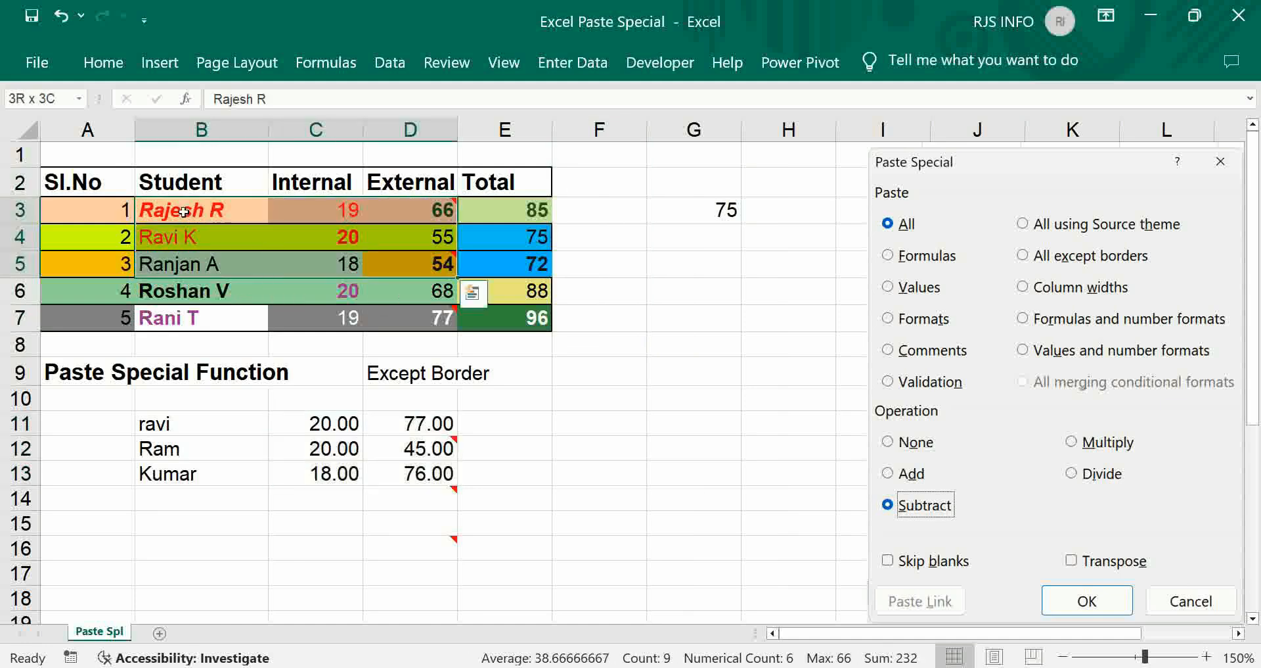
pyautogui.hotkey('ctrl', 'c')
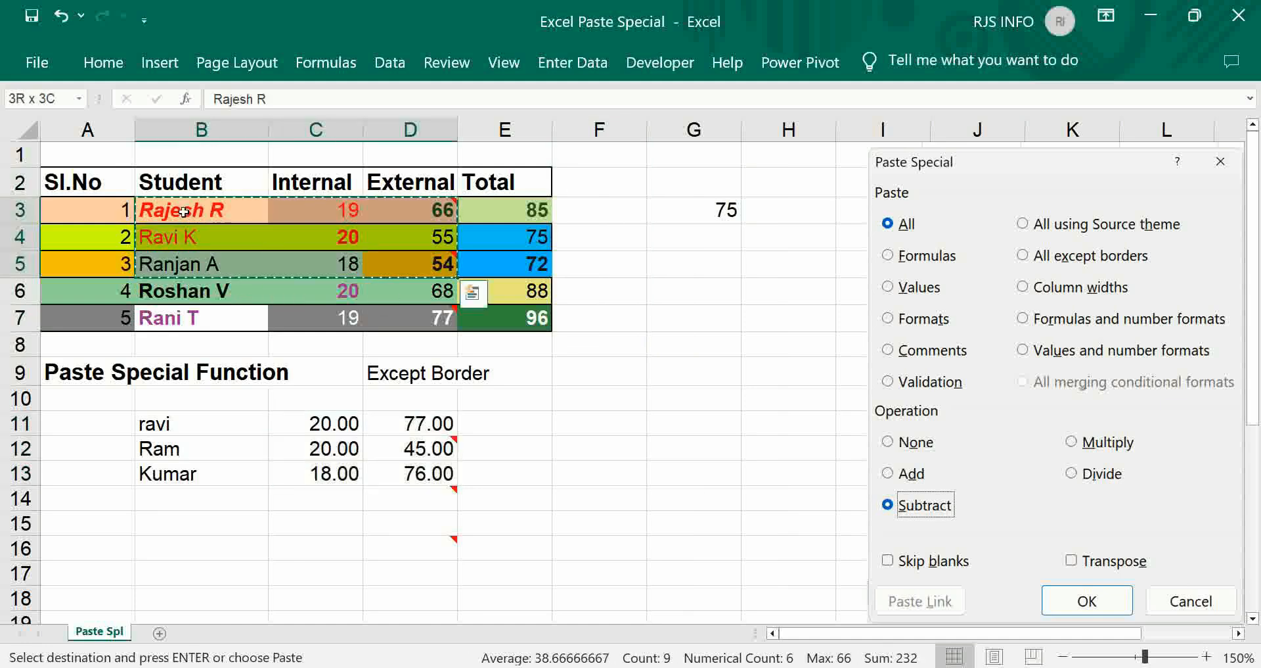
# - Use Paste Special to paste the copied cells over B11:D13 as Values and number formats, and clear the contents of that range
pyautogui.click(161, 424)
pyautogui.rightClick(161, 423)
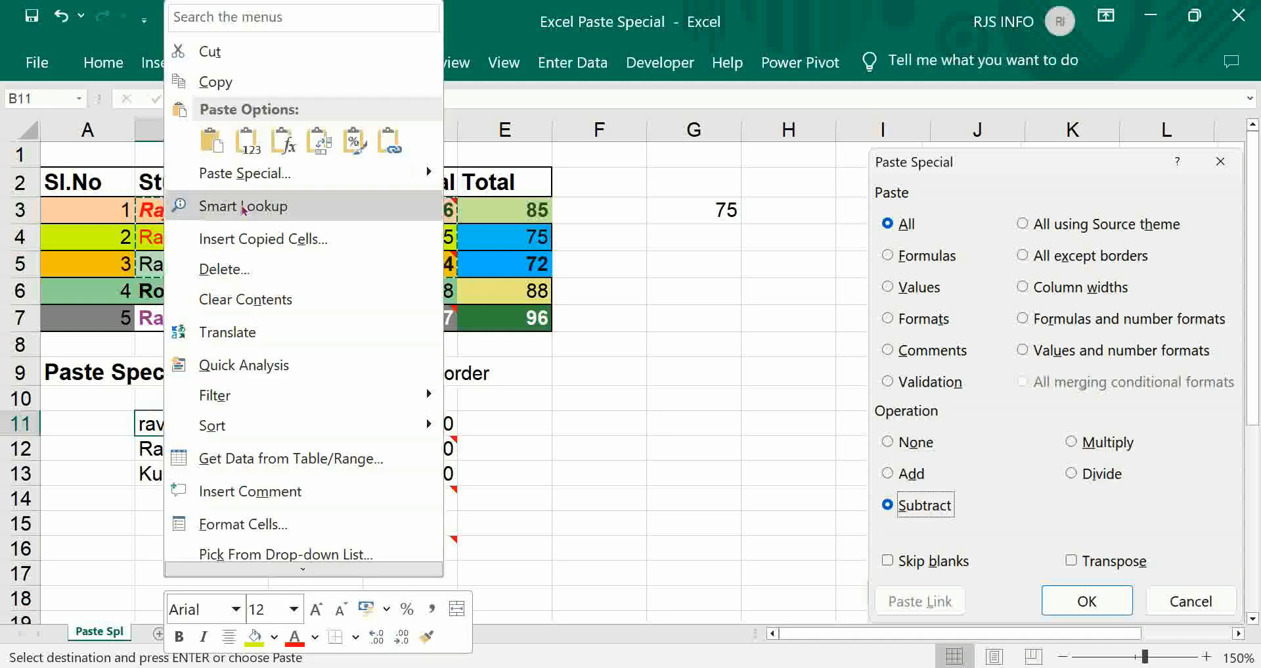
pyautogui.click(248, 174)
pyautogui.click(249, 194)
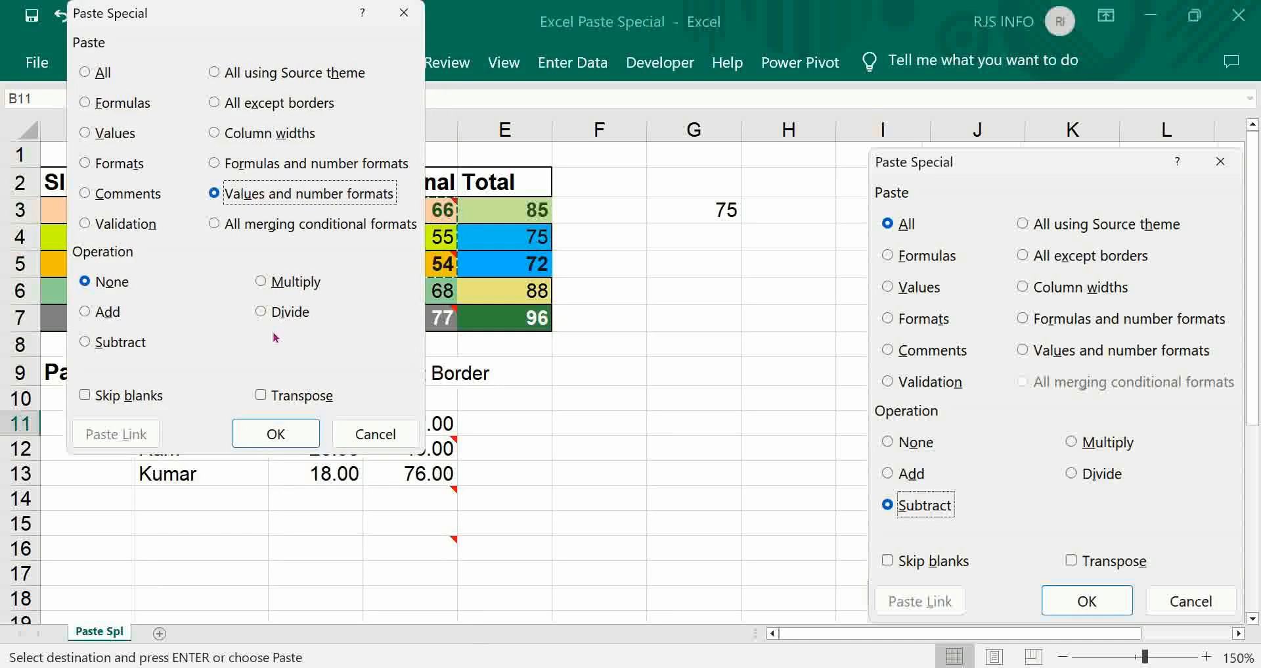
pyautogui.click(282, 435)
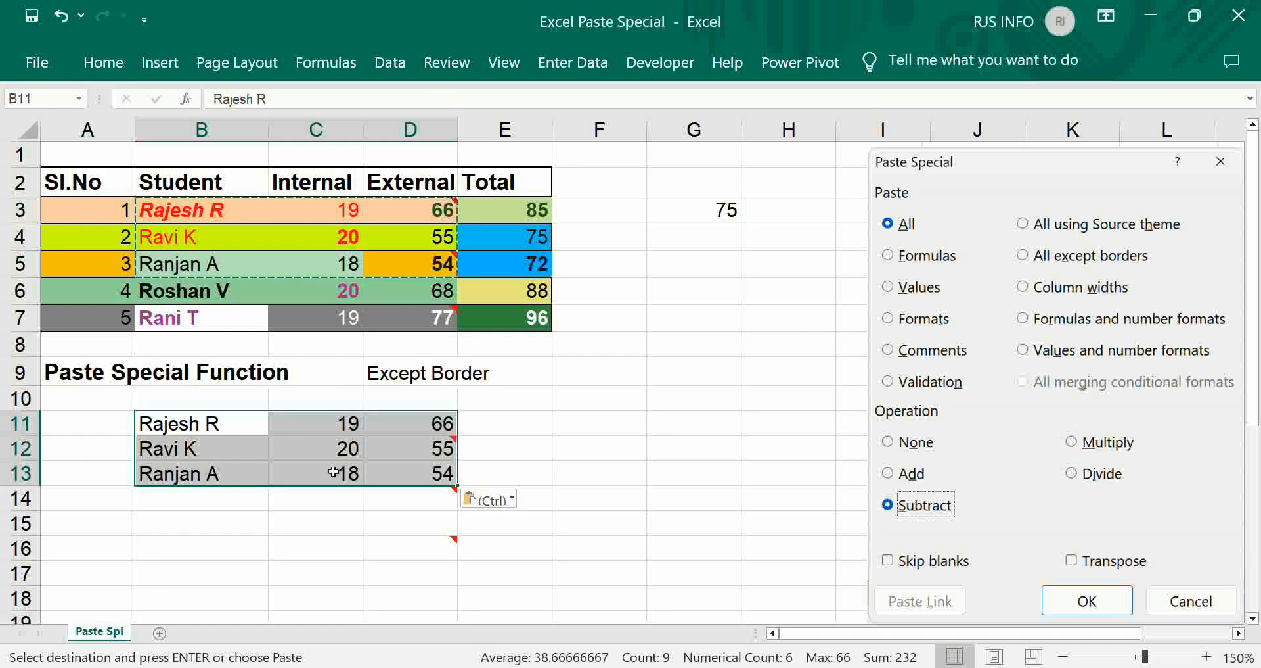
pyautogui.press('Delete')
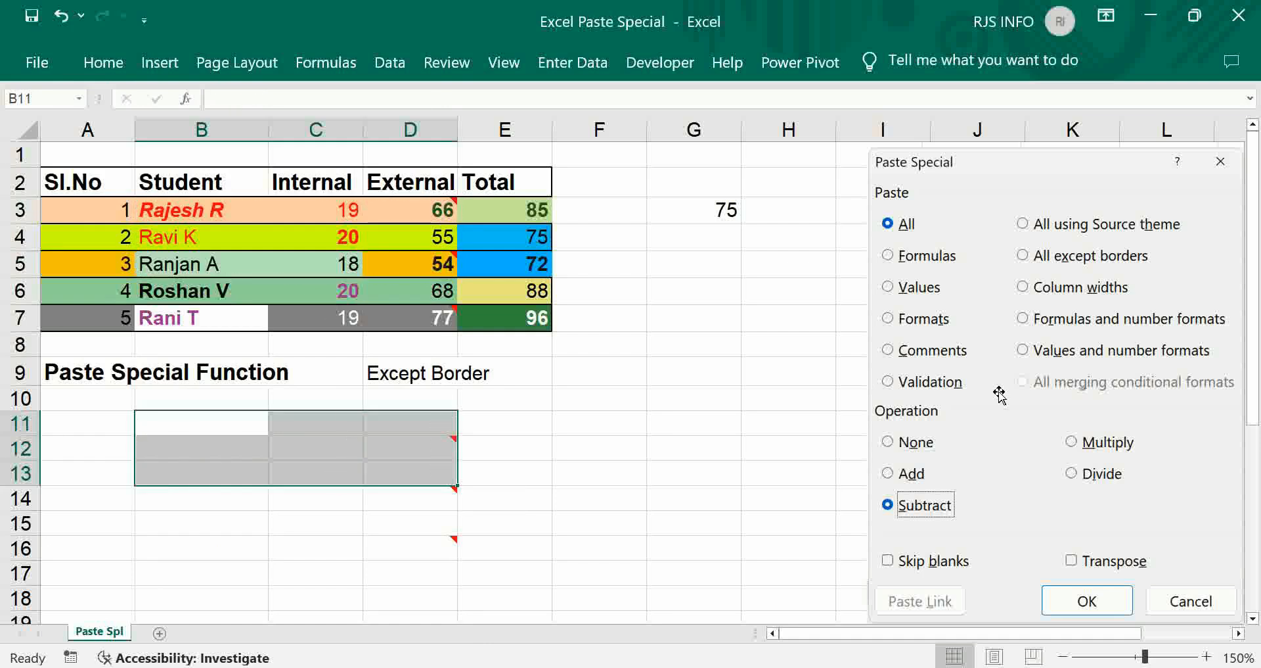
# - Copy G3, apply its data validation to F3 with Paste Special Validation, and check the drop-down list in F3
pyautogui.click(716, 210)
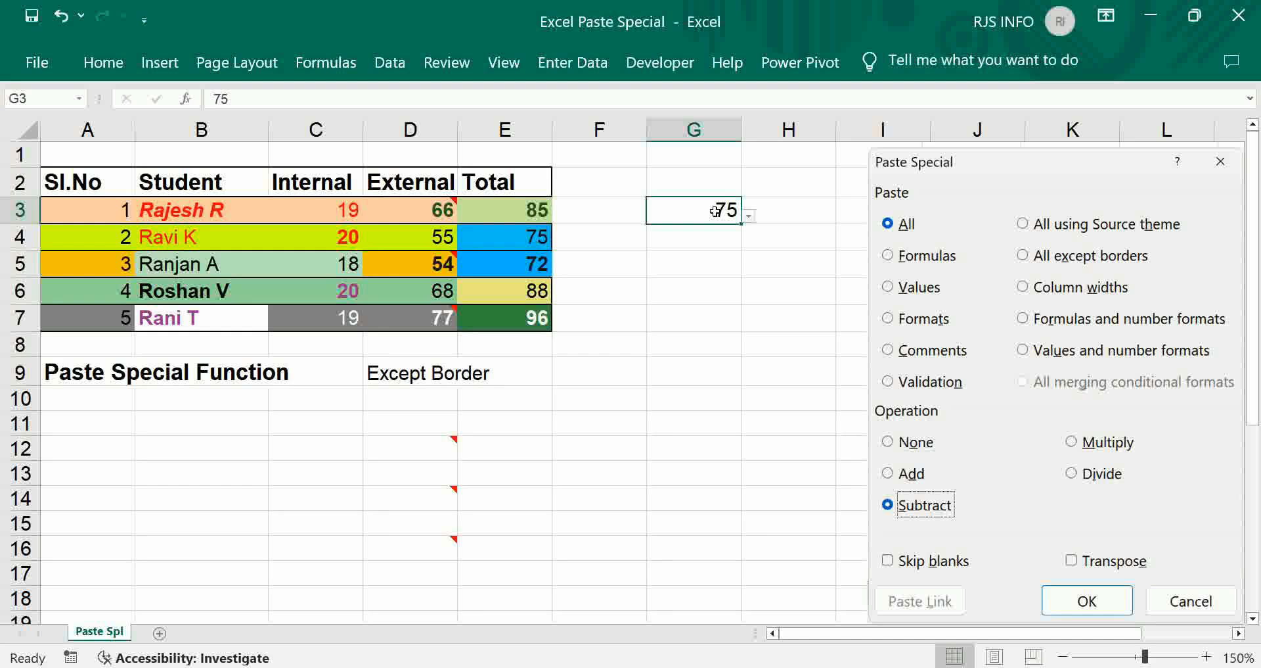
pyautogui.hotkey('ctrl', 'c')
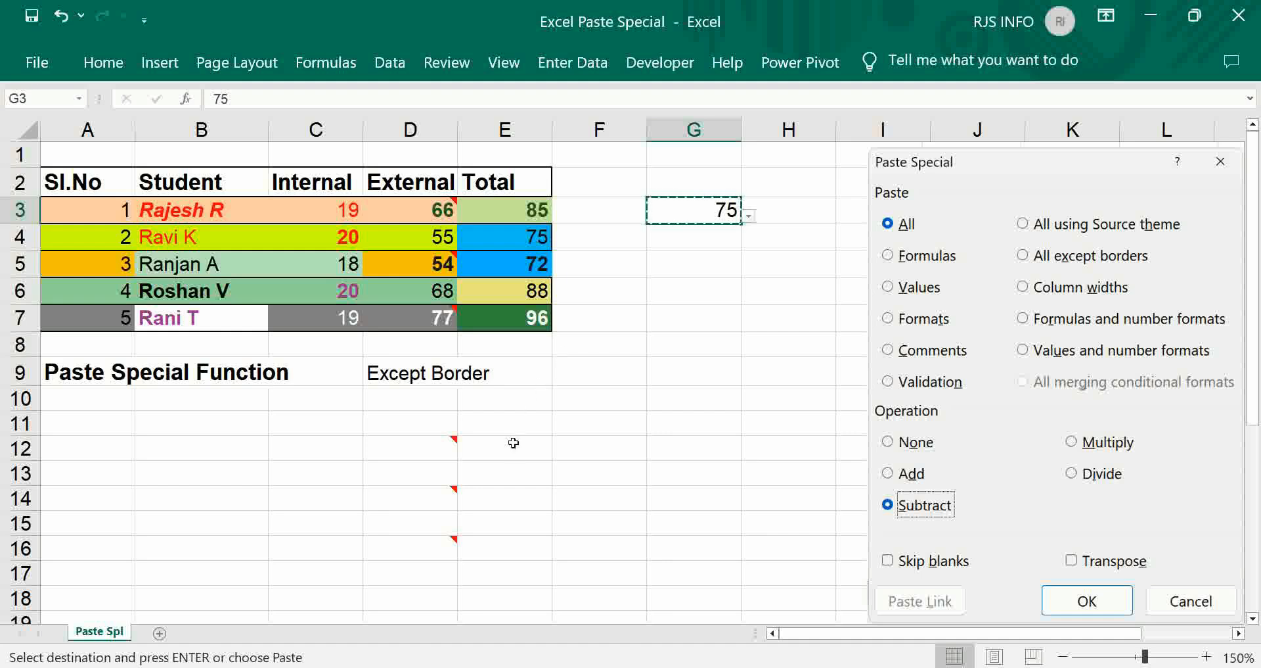
pyautogui.click(591, 213)
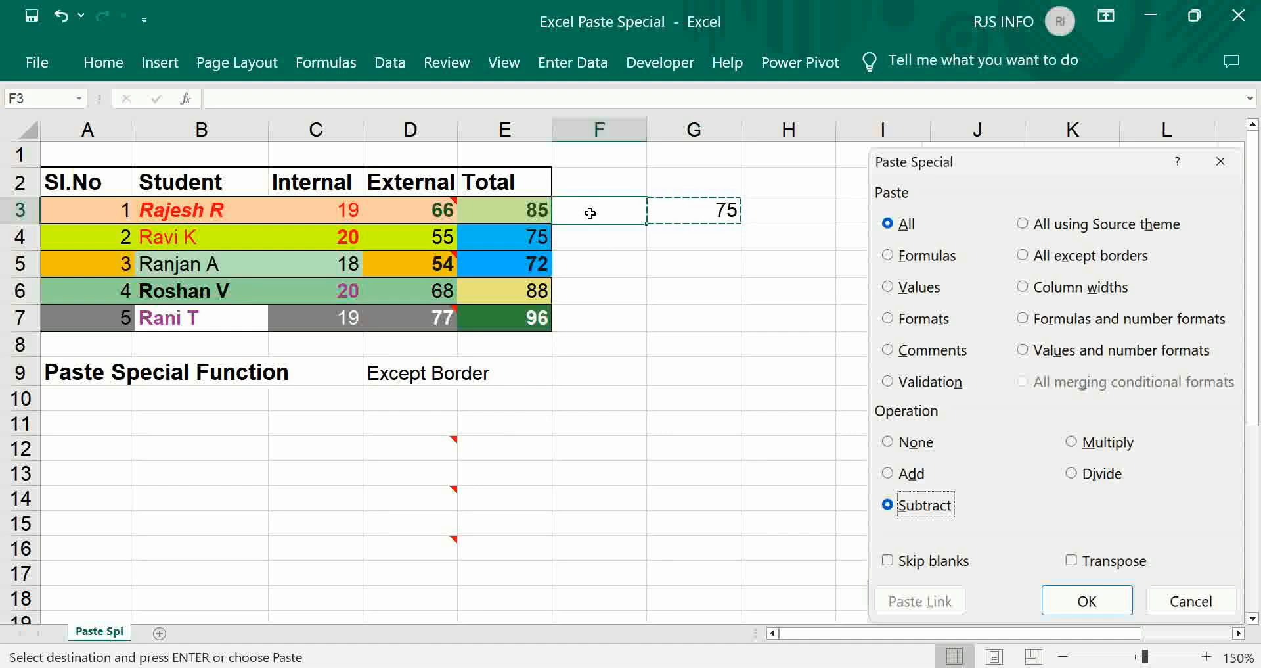
pyautogui.rightClick(589, 213)
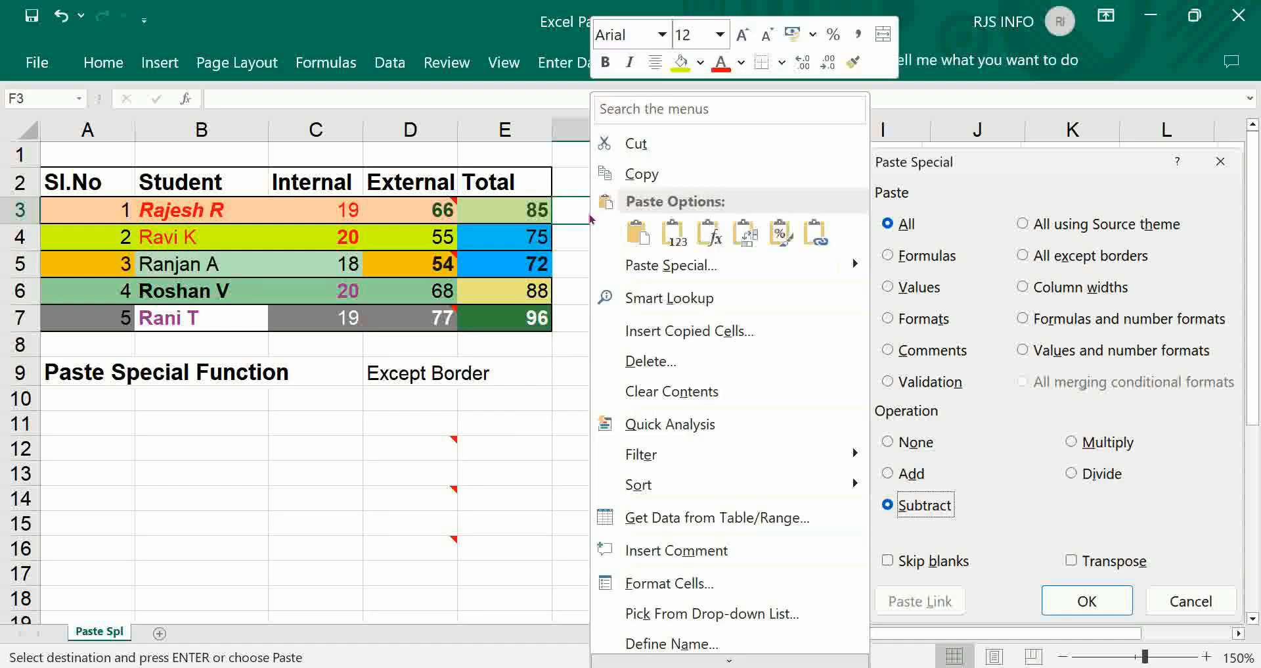
pyautogui.click(636, 271)
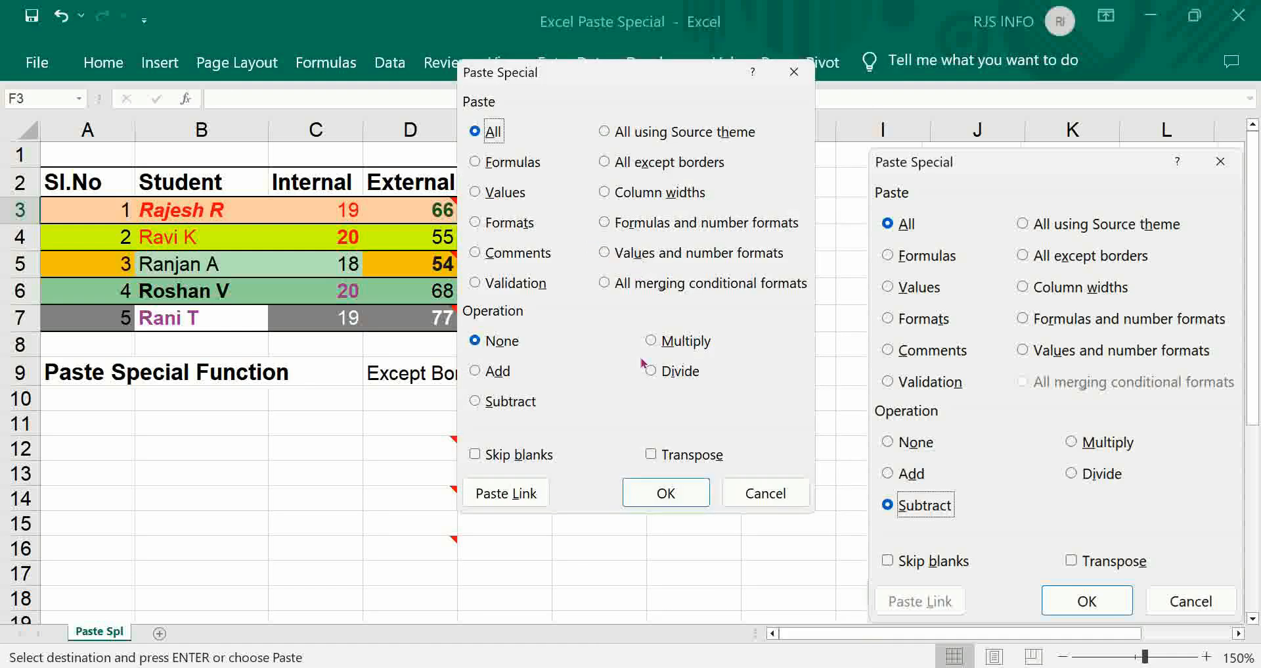
pyautogui.click(497, 284)
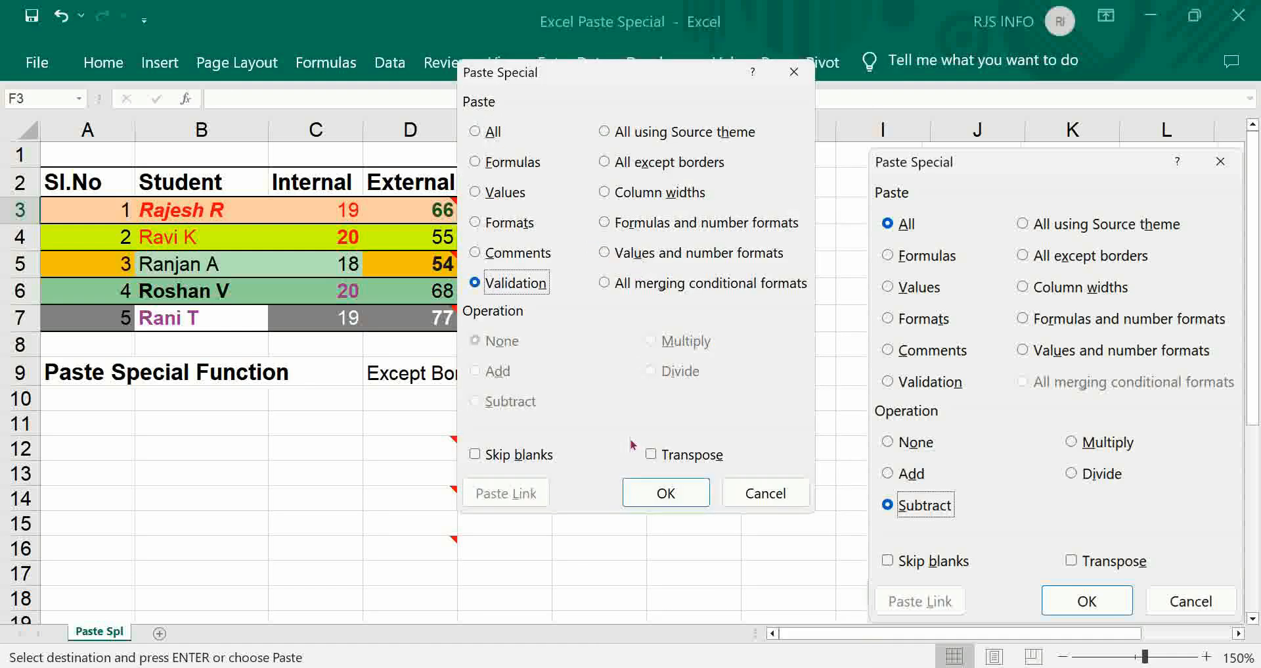
pyautogui.click(666, 492)
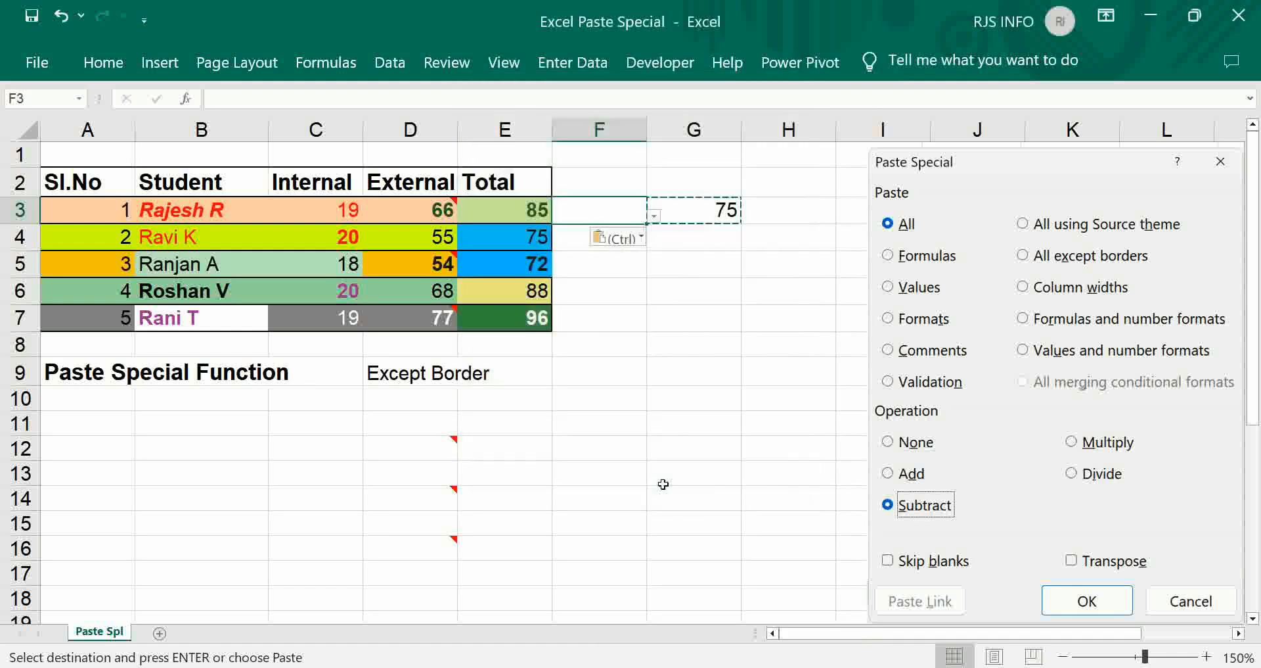
pyautogui.click(653, 215)
pyautogui.click(654, 215)
# - Use Paste Special with Validation to apply the copied cell's data validation to F12 as well
pyautogui.click(601, 446)
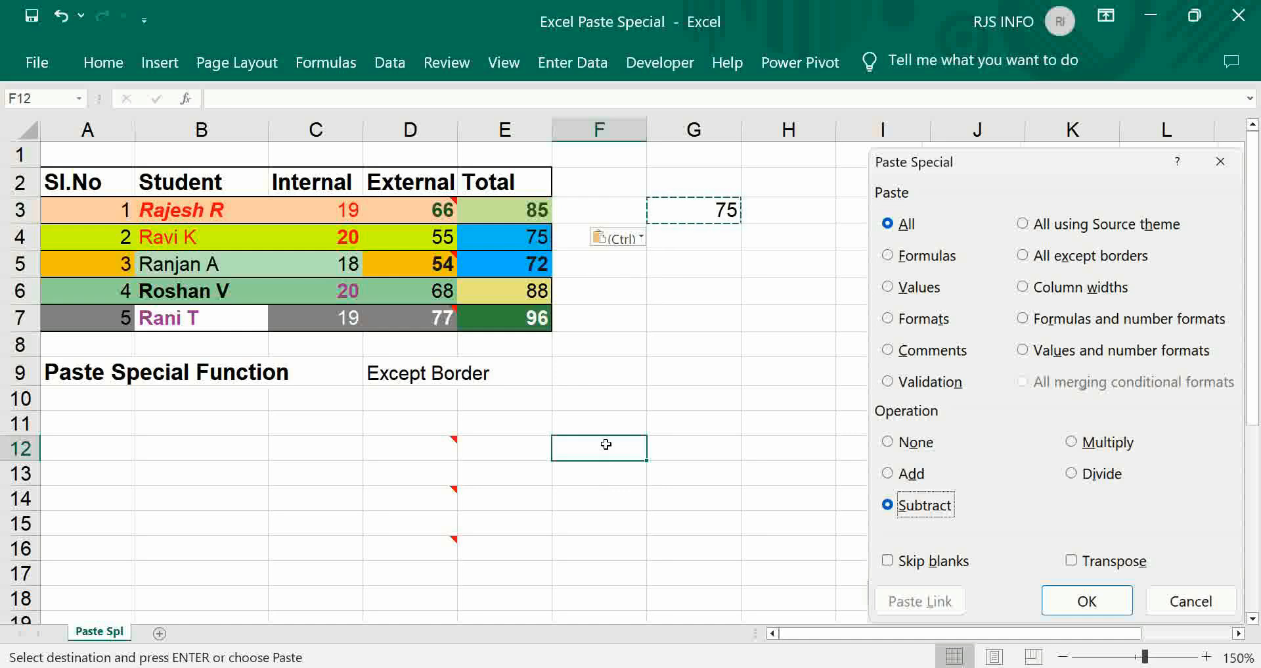
pyautogui.rightClick(608, 448)
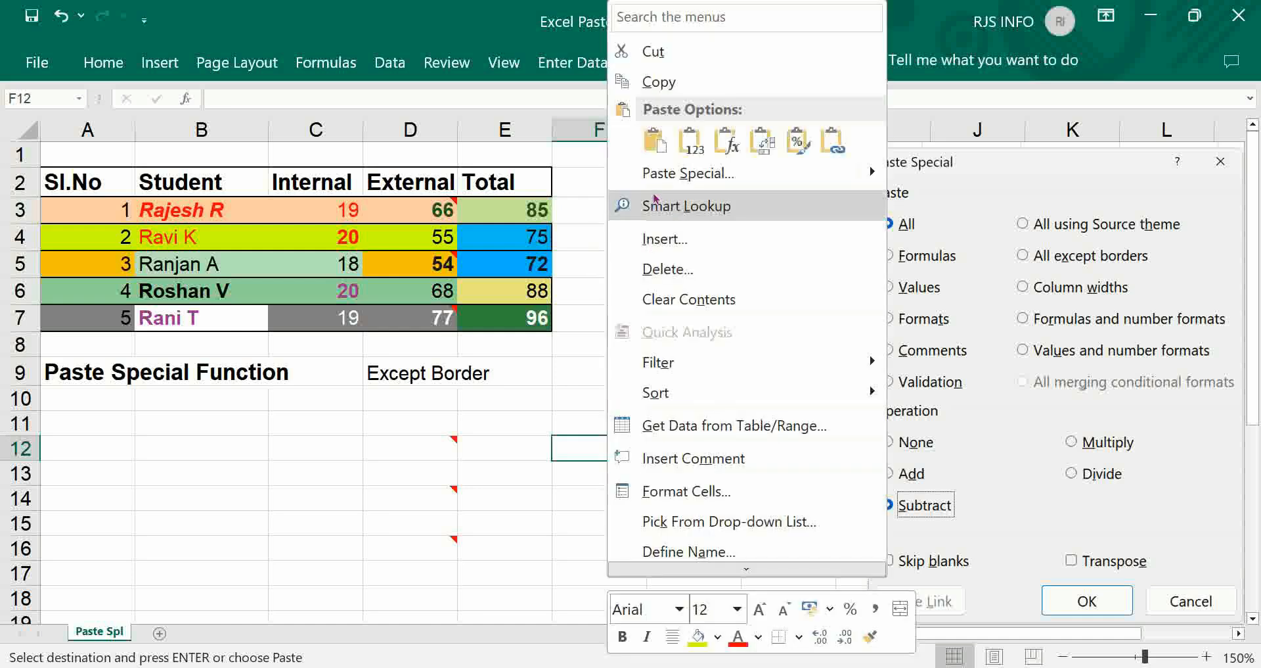
pyautogui.click(657, 174)
pyautogui.click(547, 222)
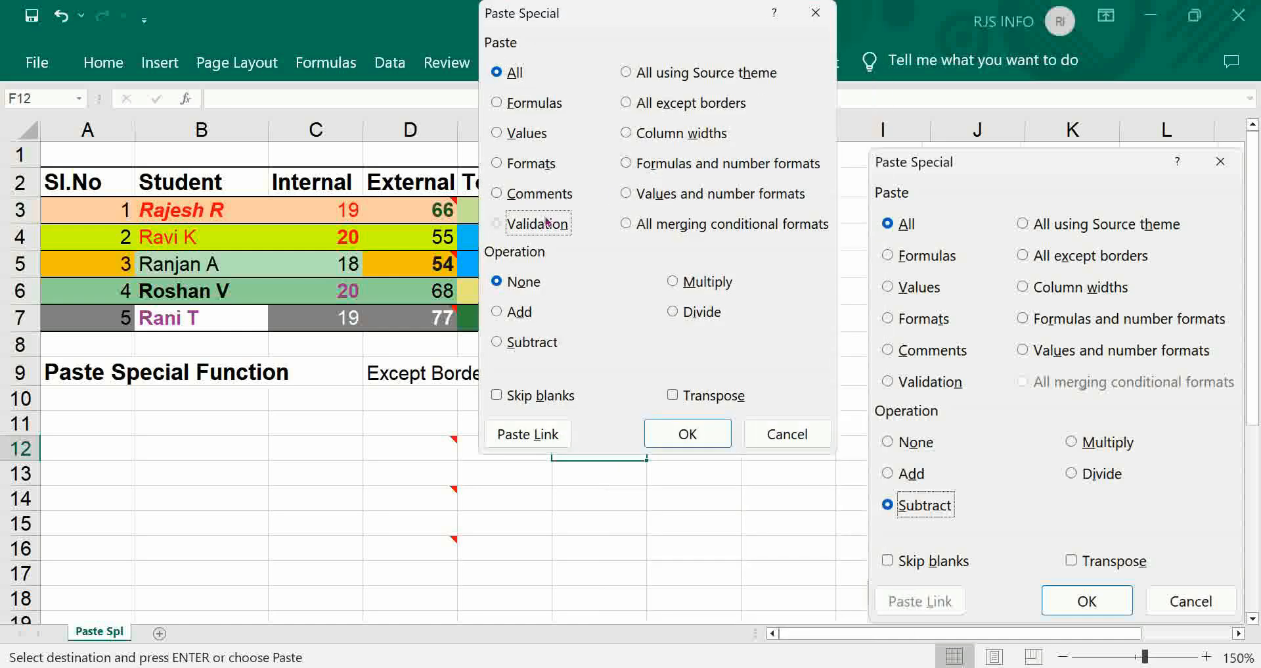
pyautogui.click(673, 432)
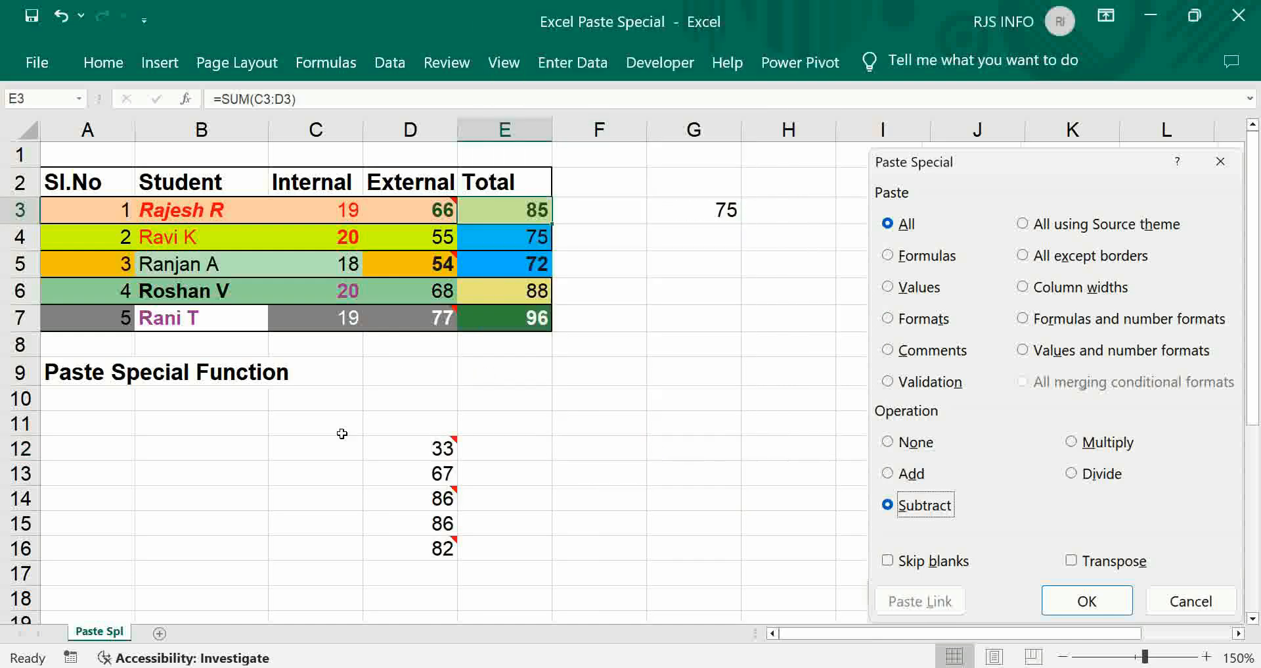
# - Copy the five students' totals in E3:E7
pyautogui.hotkey('shift', 'Down')
pyautogui.hotkey('shift', 'Down')
pyautogui.hotkey('shift', 'Down')
pyautogui.hotkey('shift', 'Down')
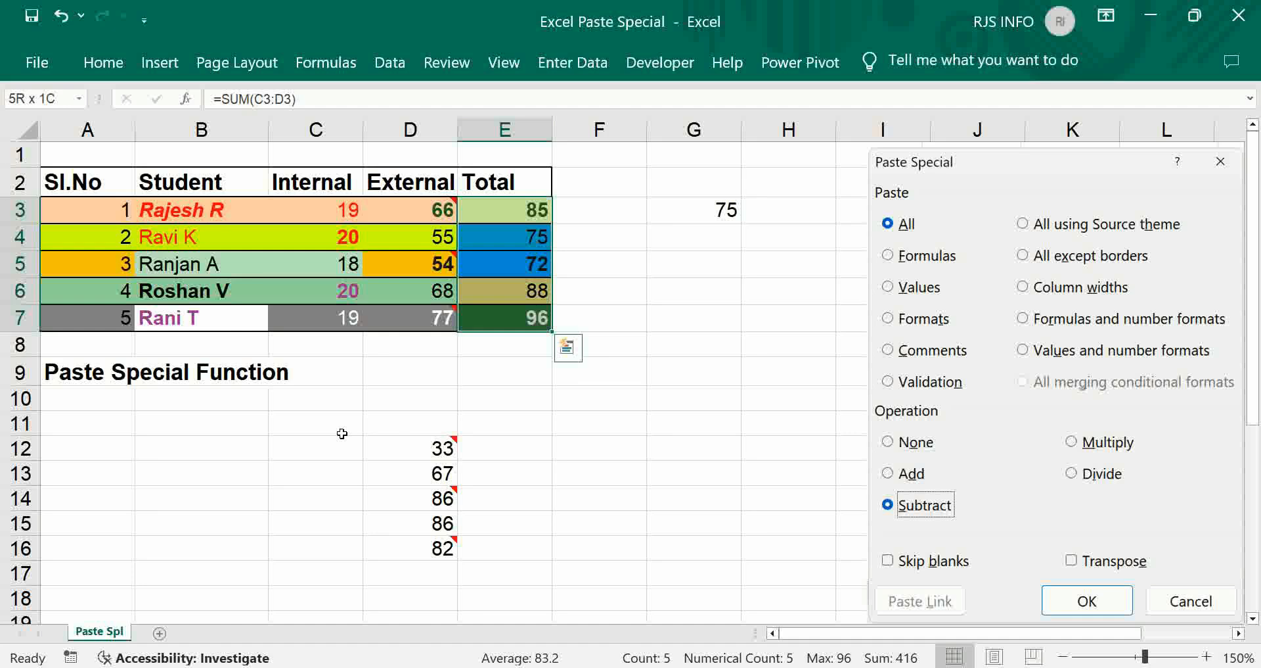
pyautogui.hotkey('ctrl', 'c')
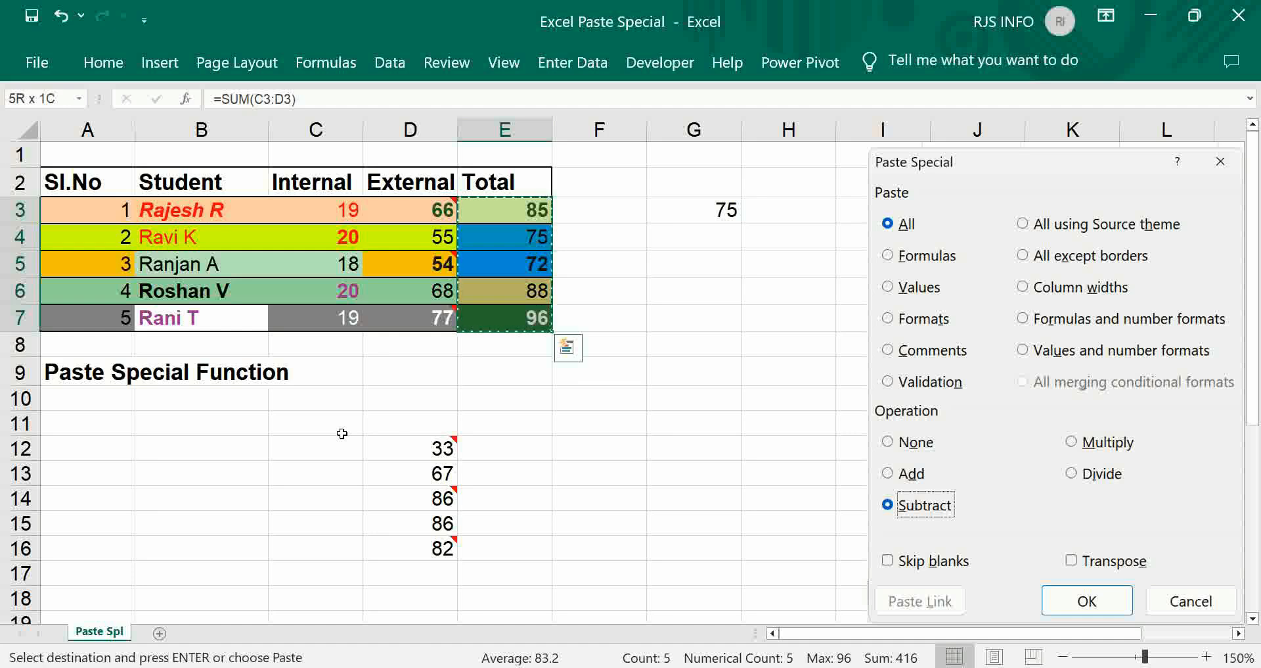
# - Use Paste Special to paste the copied totals over D12:D16 with All merging conditional formats
pyautogui.click(425, 455)
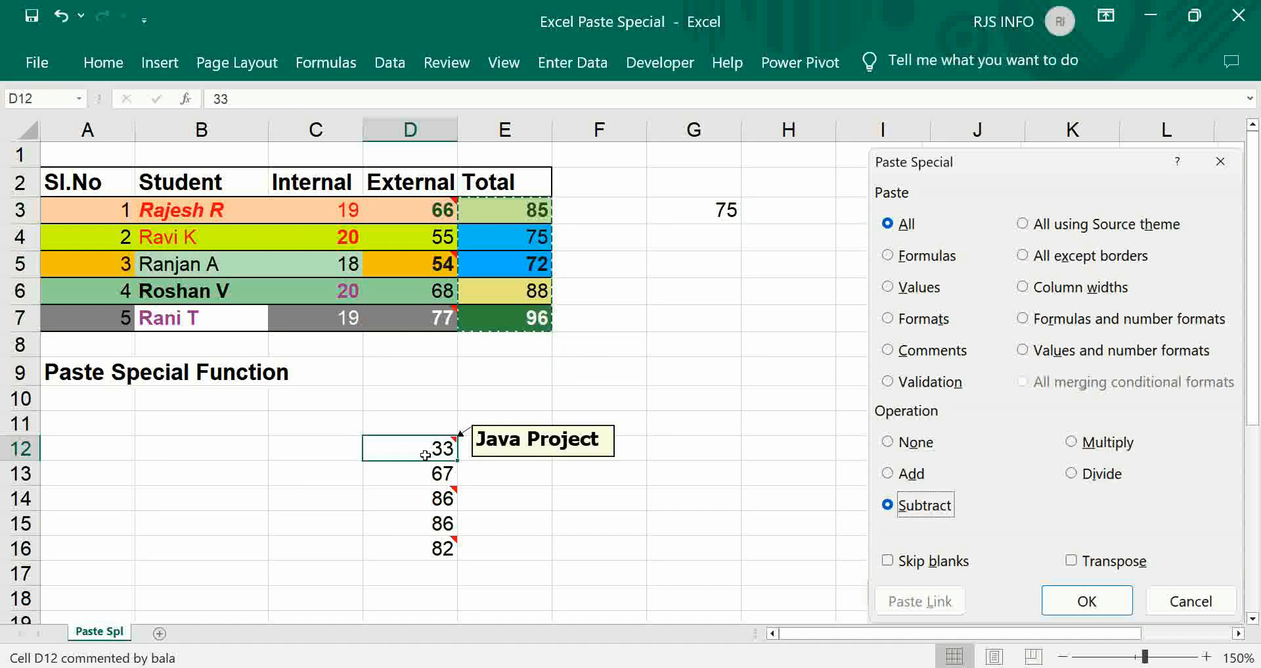
pyautogui.rightClick(427, 457)
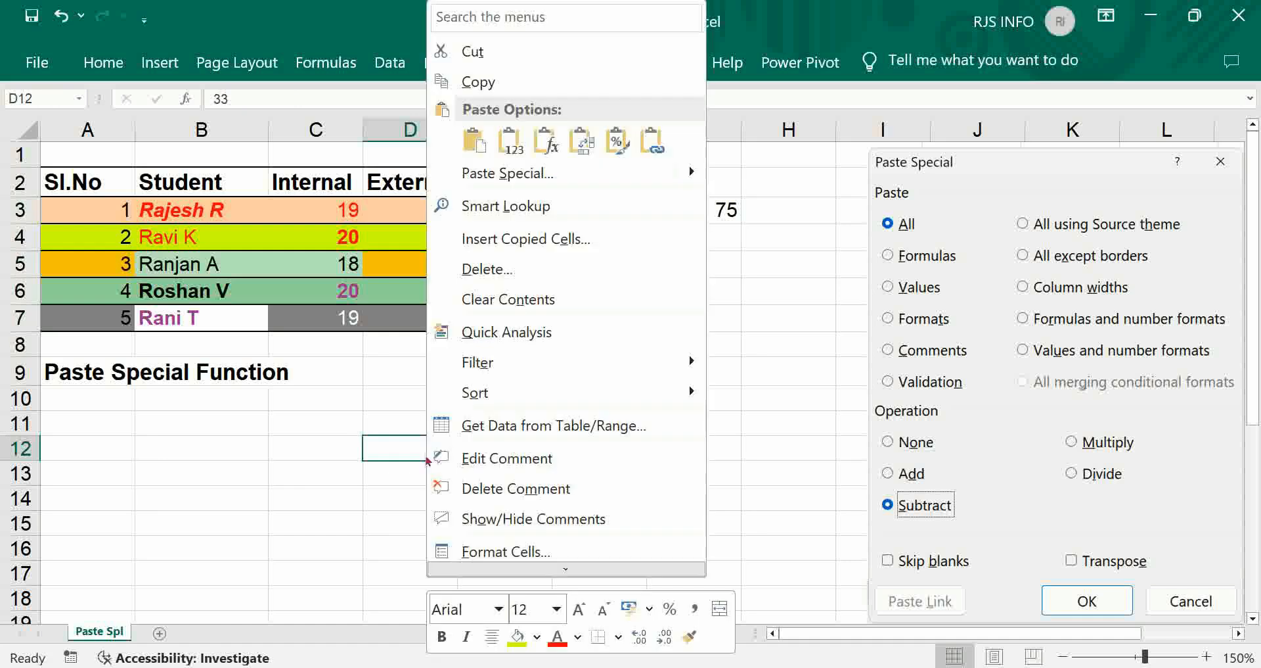
pyautogui.click(547, 174)
pyautogui.click(523, 224)
pyautogui.click(579, 437)
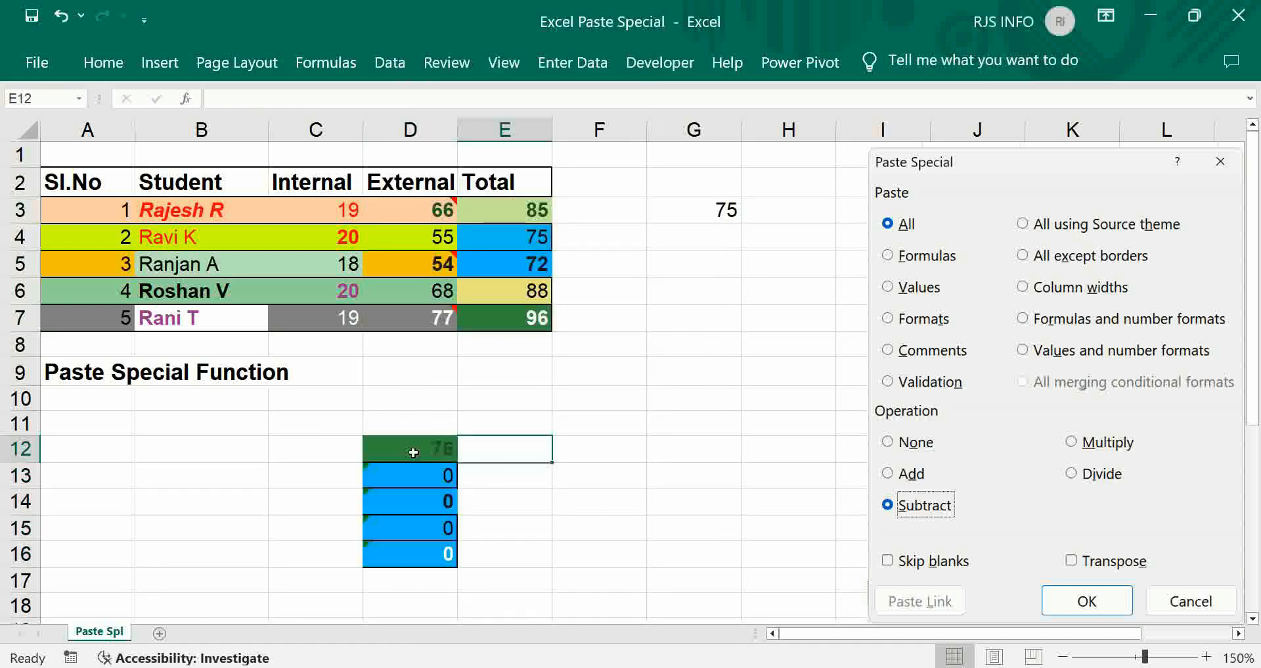
# - Replace the formulas in D13:D16 with the values 89, 54, 65 and 22
pyautogui.press('Down')
pyautogui.press('Left')
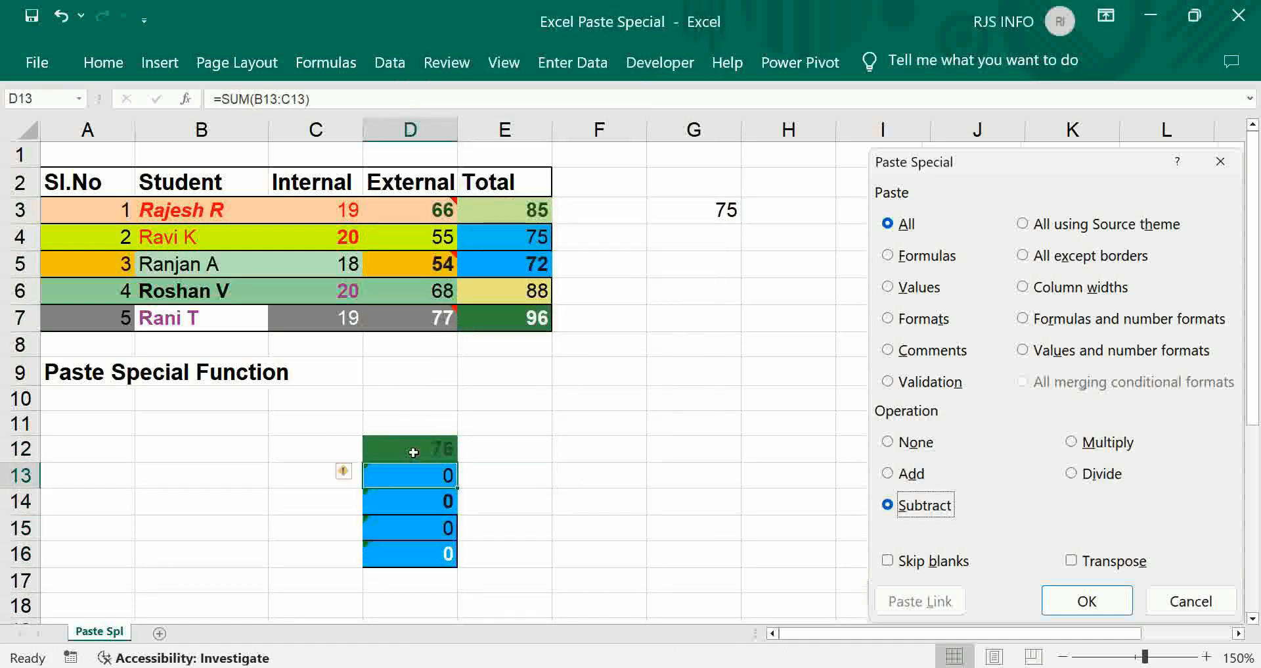
pyautogui.write('89')
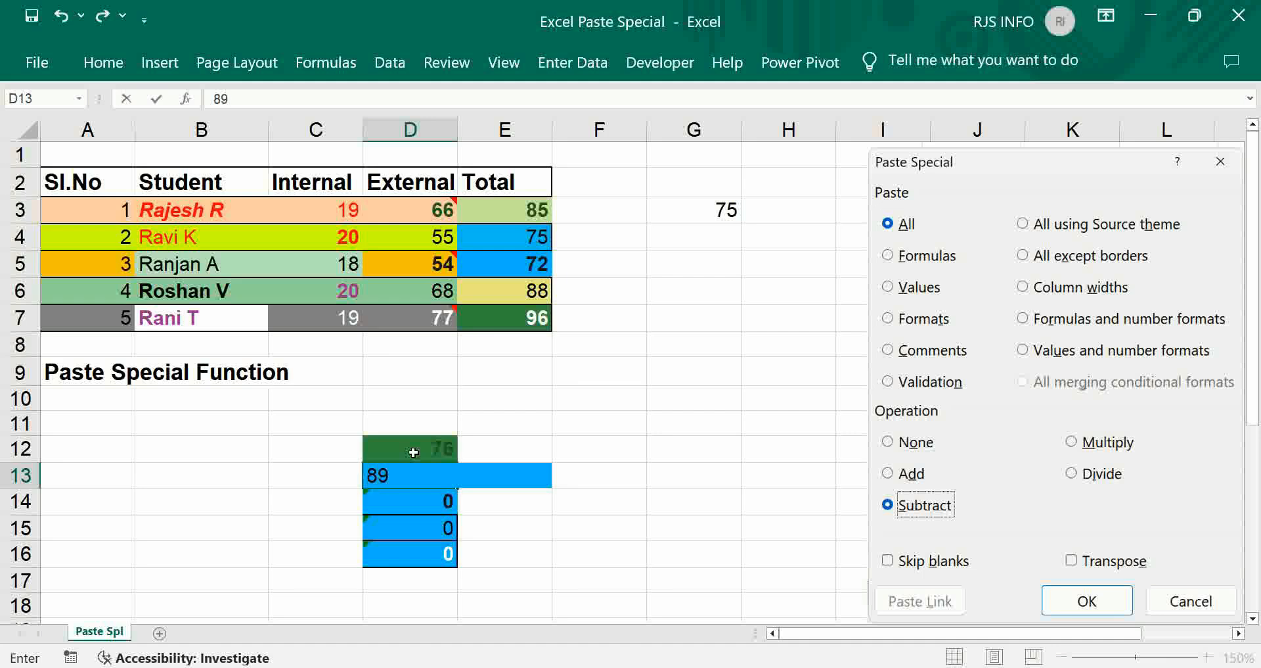
pyautogui.press('Return')
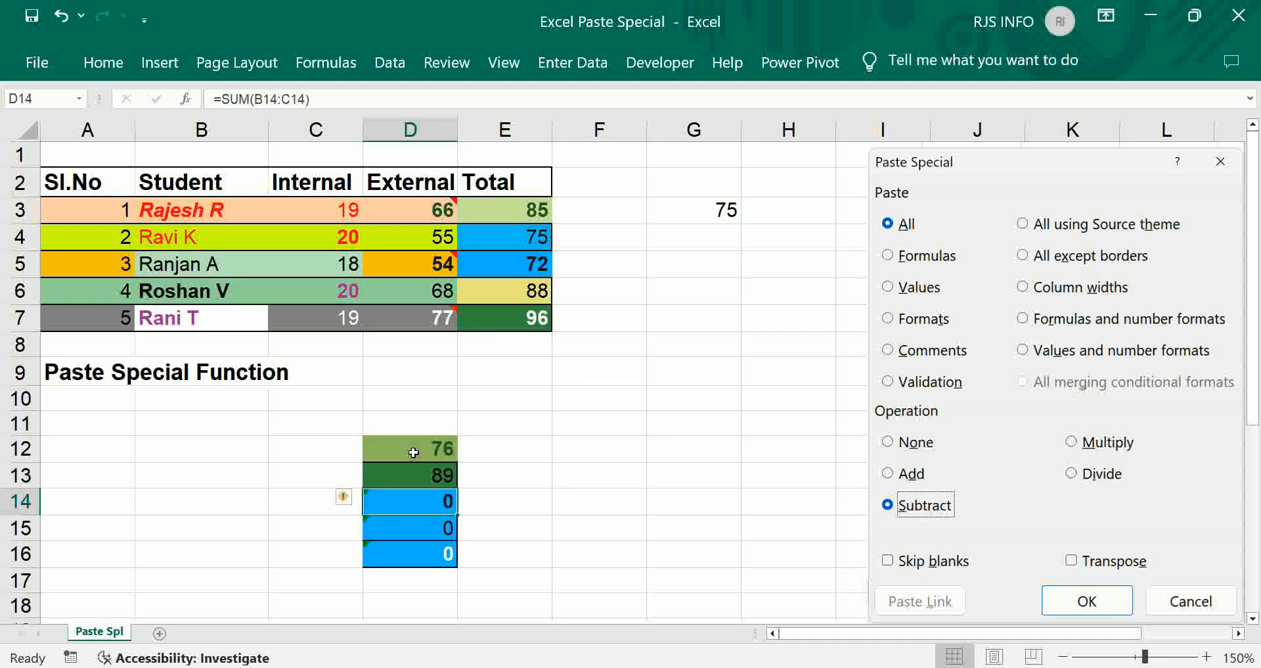
pyautogui.write('54')
pyautogui.press('Return')
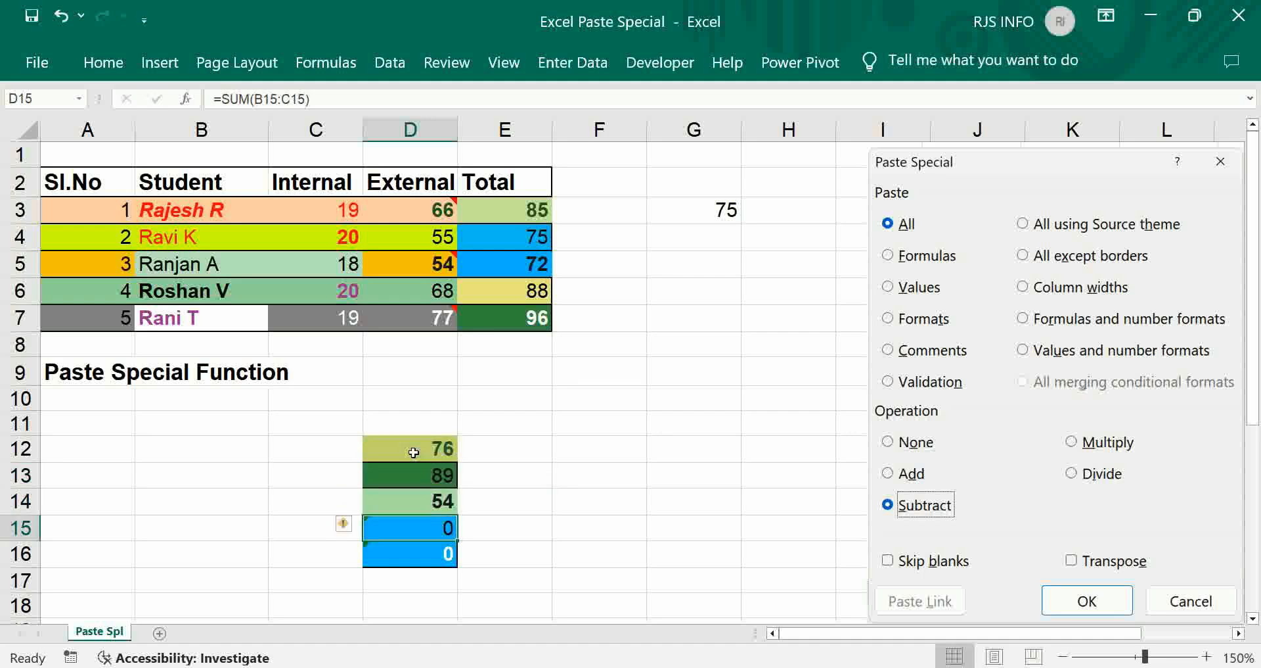
pyautogui.write('65')
pyautogui.press('Return')
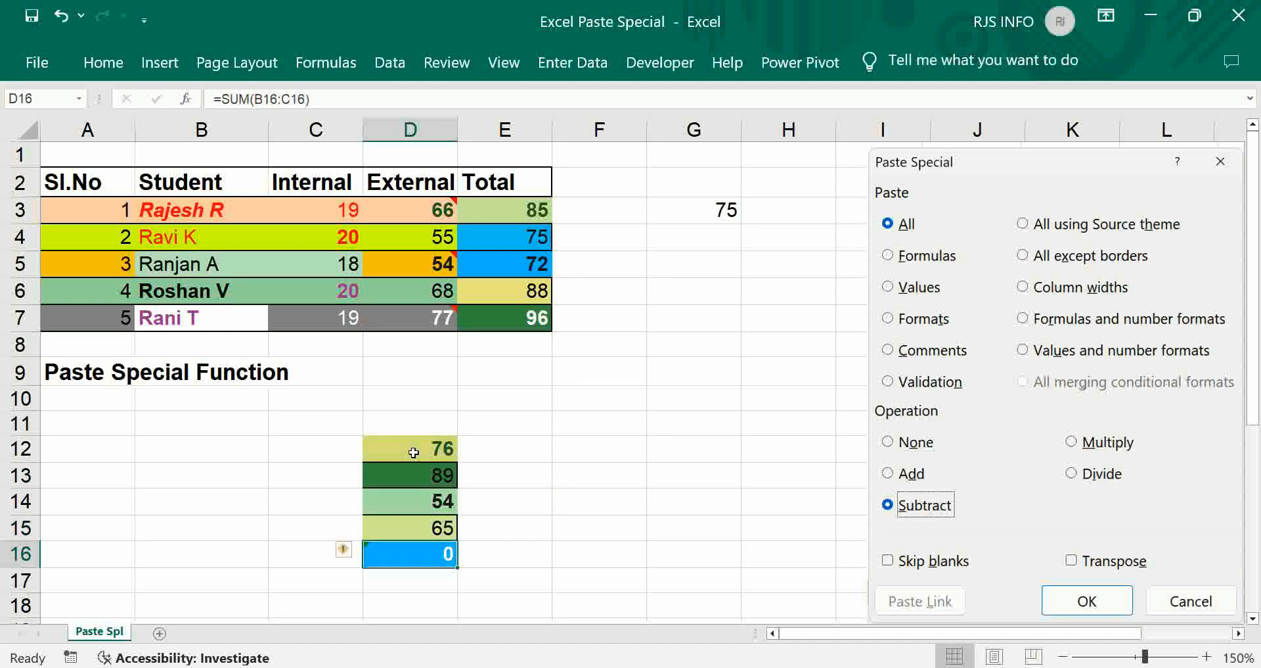
pyautogui.write('22')
pyautogui.press('Return')
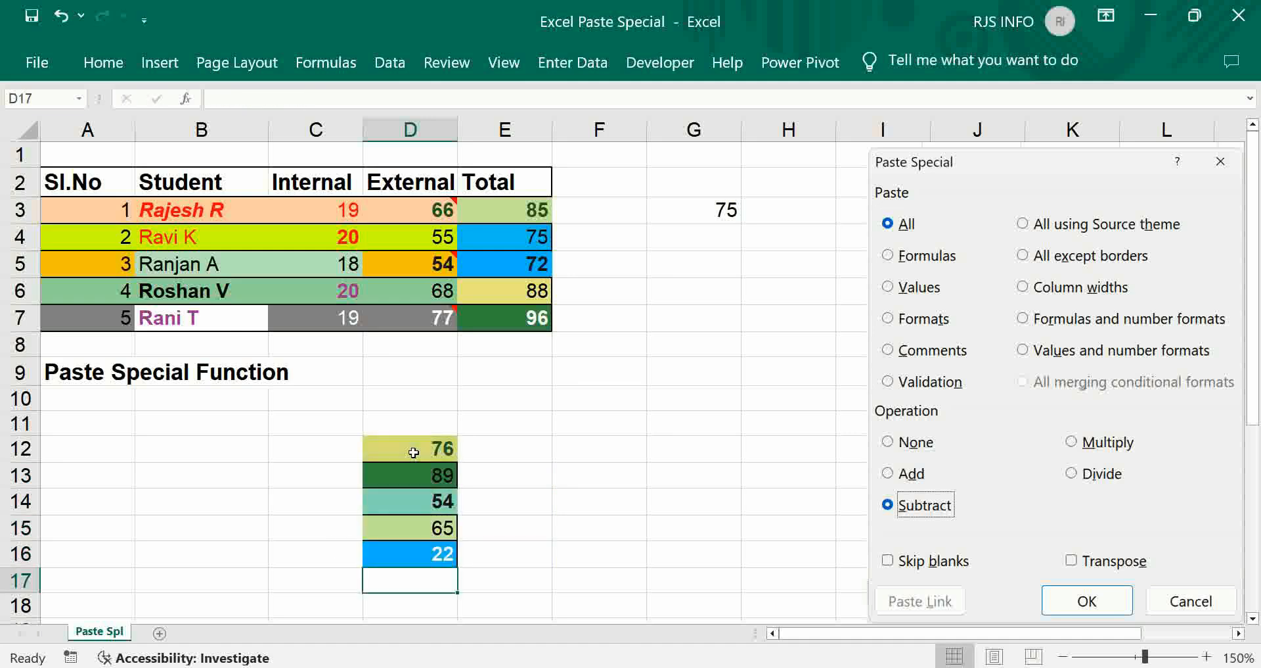
# - Enter 10 in F13 and copy that cell
pyautogui.click(600, 472)
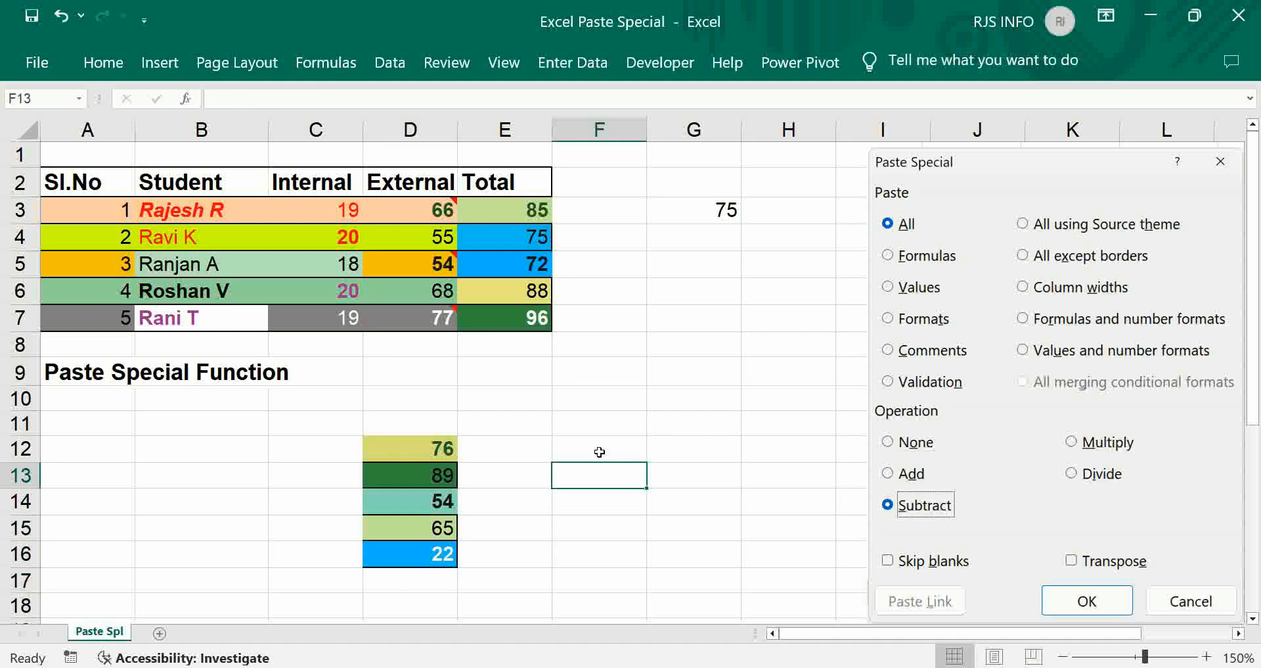
pyautogui.write('10')
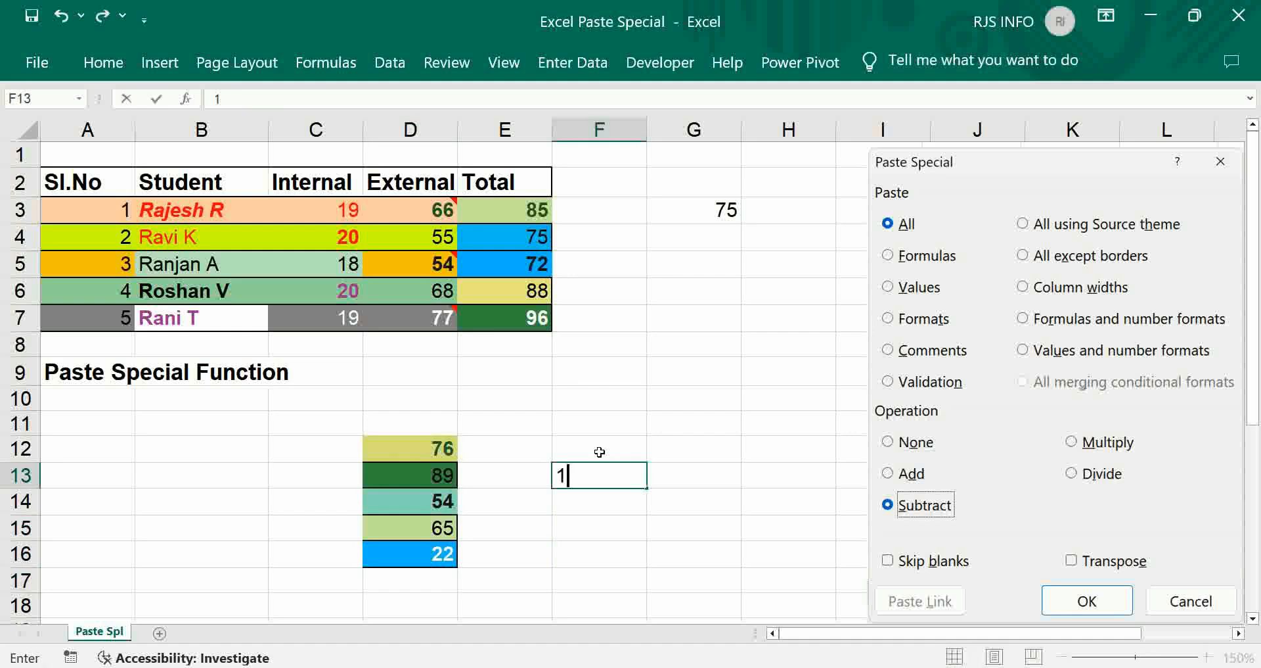
pyautogui.press('Tab')
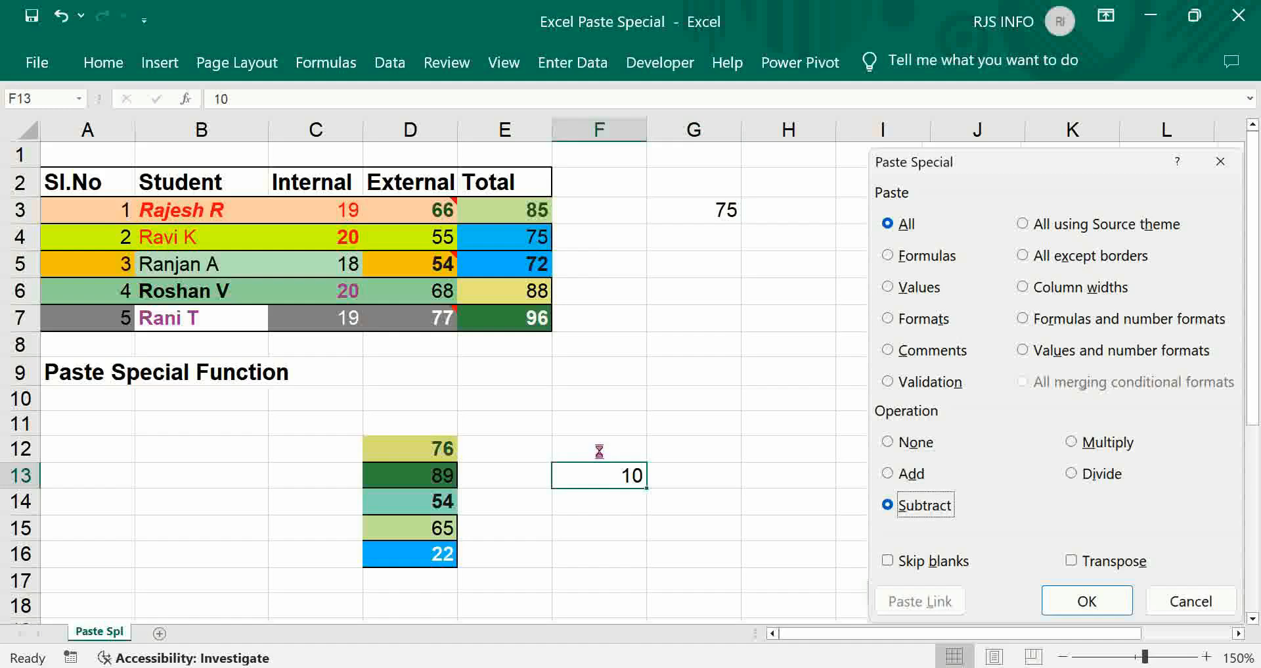
pyautogui.hotkey('ctrl', 'c')
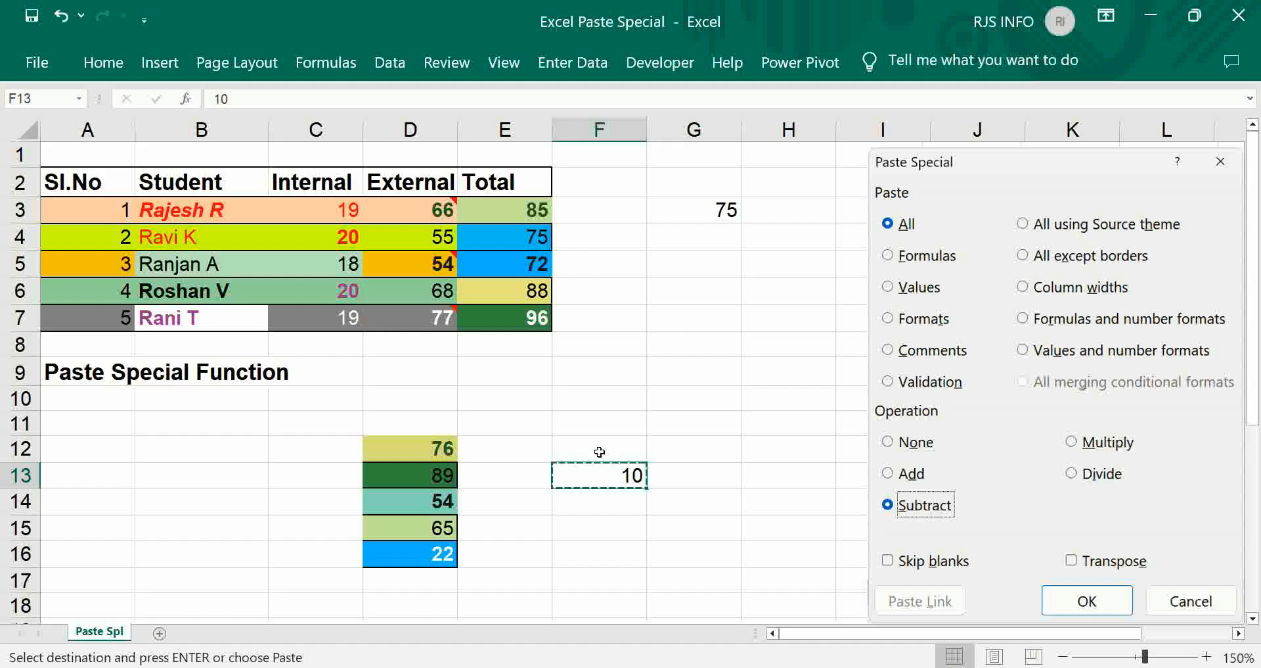
# - Use Paste Special to paste the copied cell over D12 with All and no operation
pyautogui.click(440, 448)
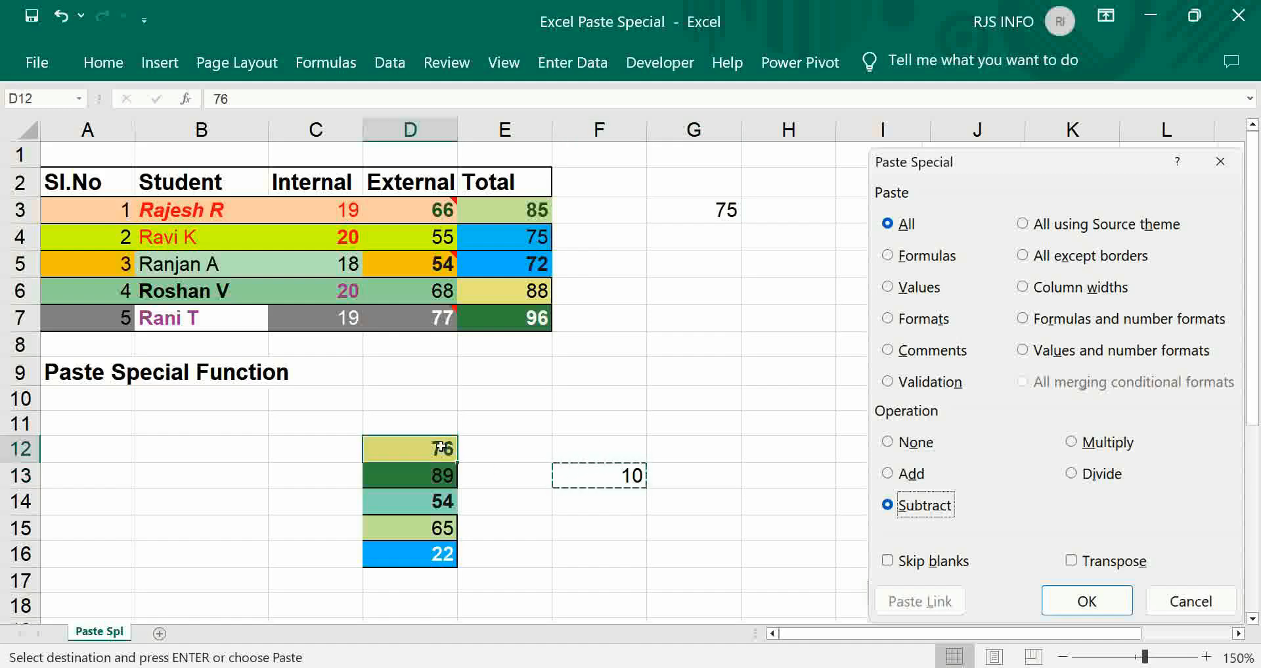
pyautogui.rightClick(436, 447)
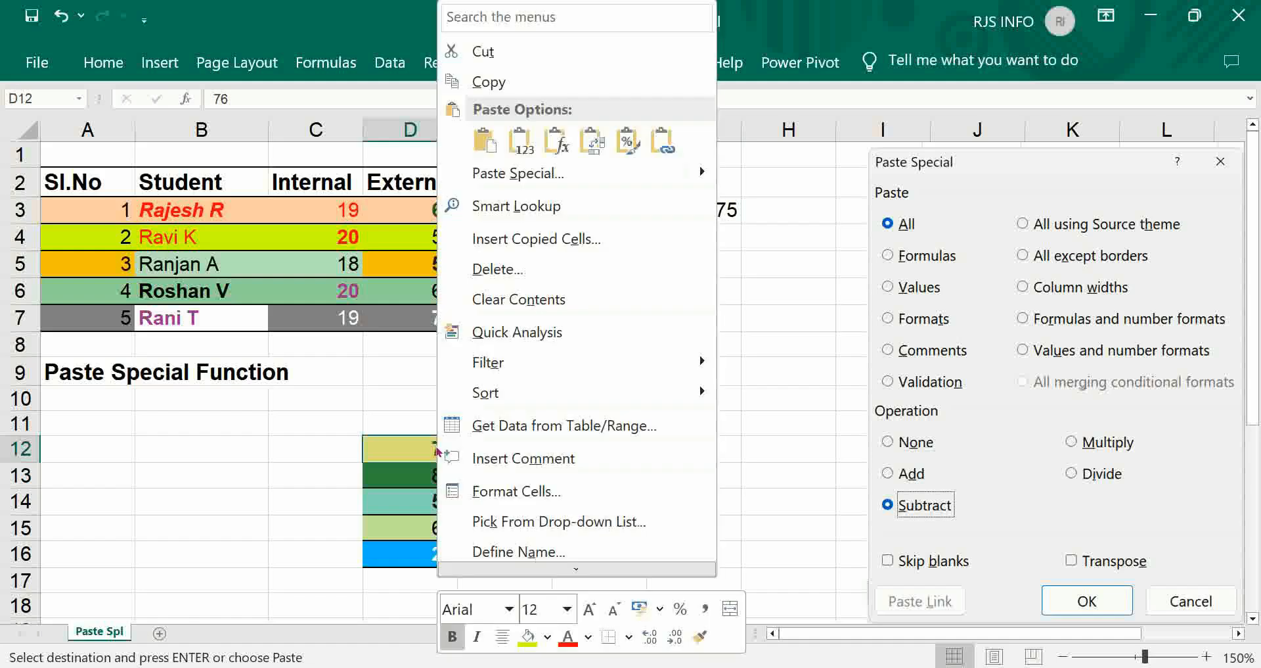
pyautogui.click(519, 176)
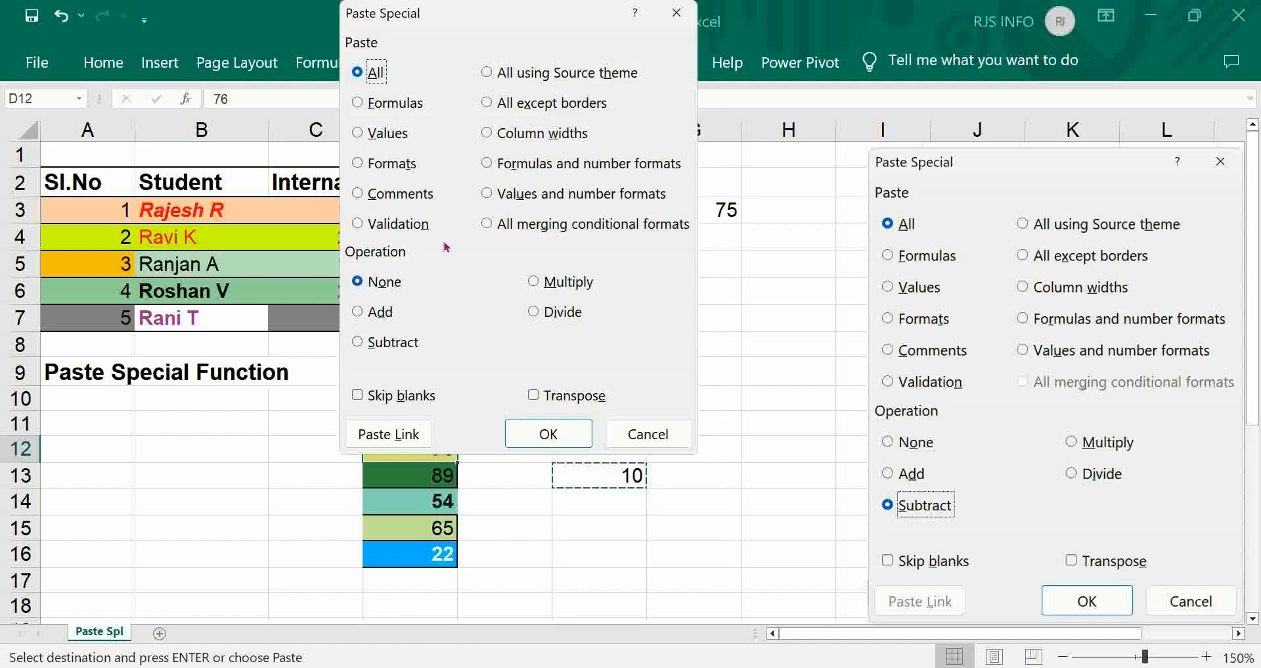
pyautogui.click(540, 432)
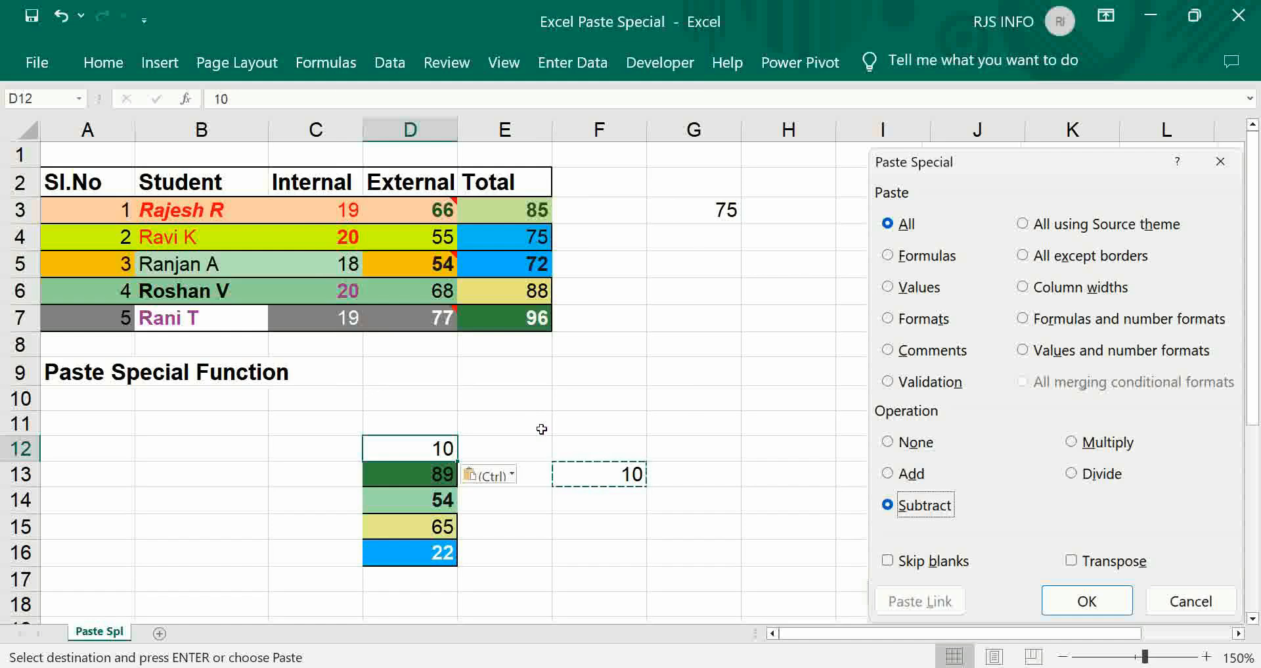
pyautogui.press('Escape')
pyautogui.press('Down')
pyautogui.press('Up')
pyautogui.hotkey('shift', 'Down')
pyautogui.hotkey('shift', 'Down')
pyautogui.hotkey('shift', 'Down')
pyautogui.hotkey('shift', 'Down')
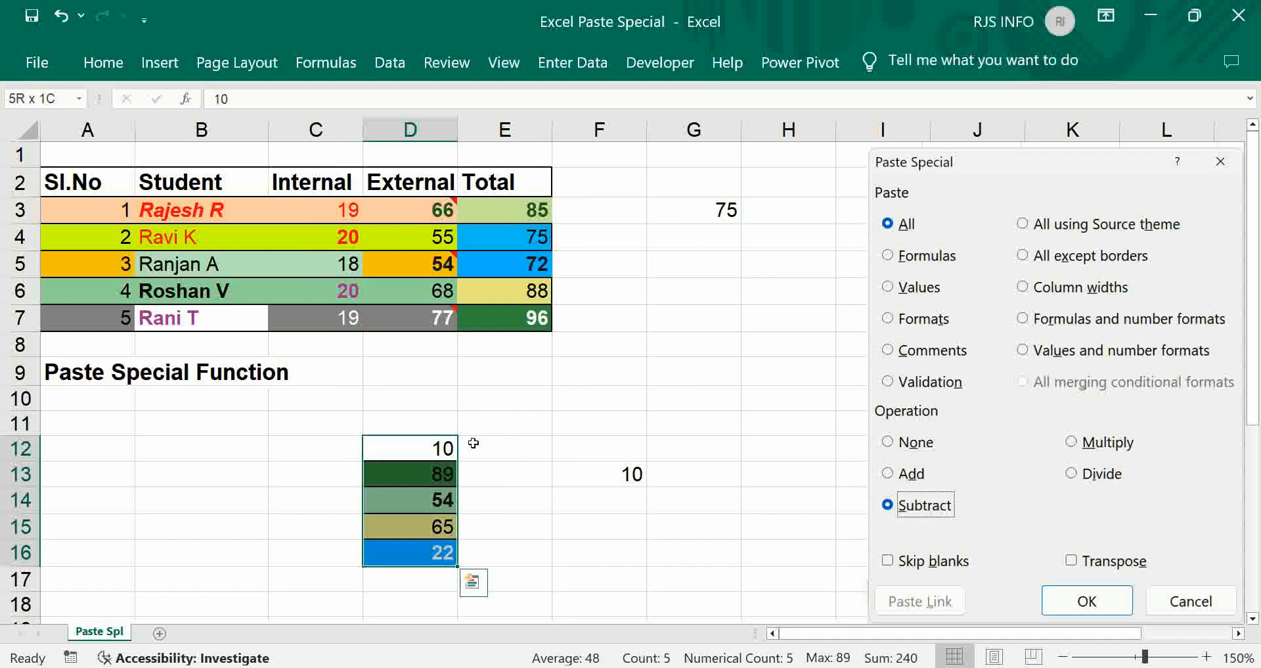
# - Copy the value in F13 and select the range D12:D16 as the paste destination
pyautogui.click(620, 471)
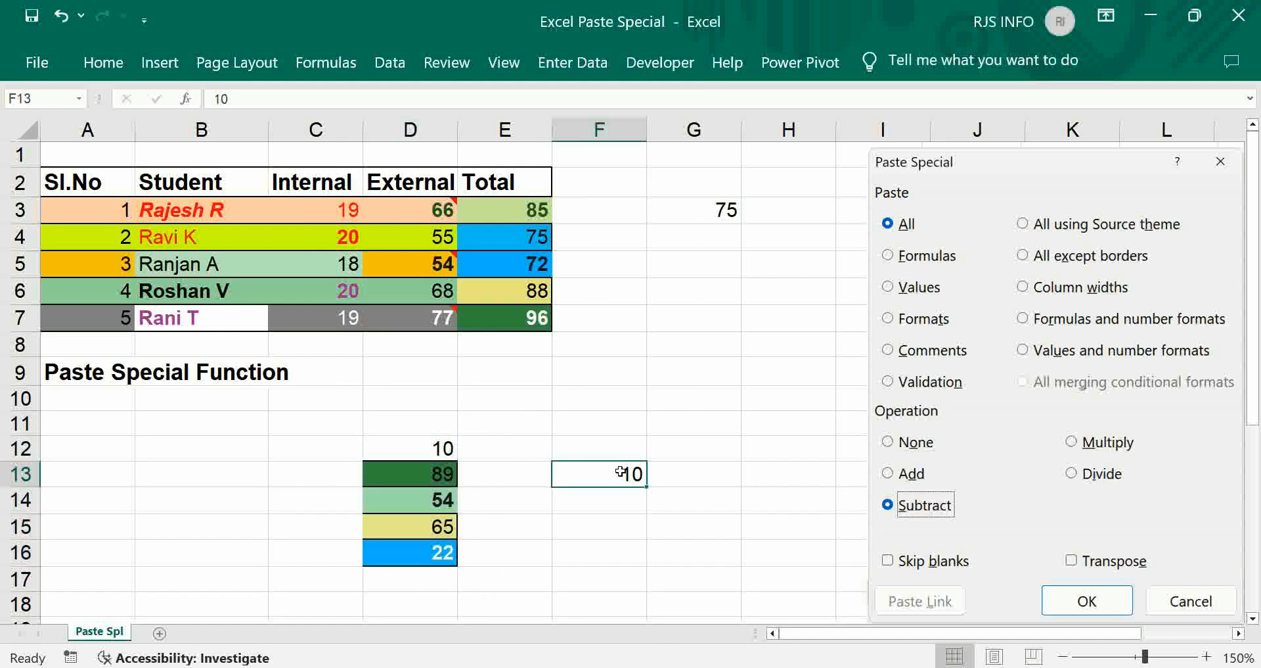
pyautogui.hotkey('ctrl', 'c')
pyautogui.click(421, 448)
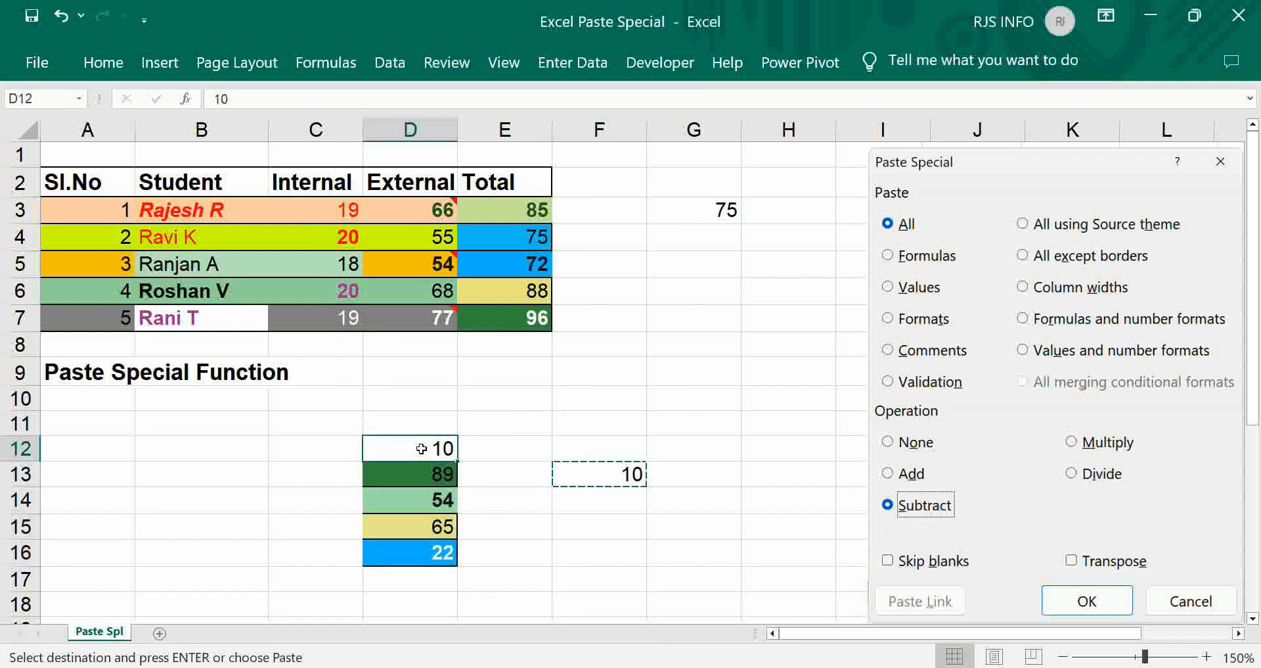
pyautogui.hotkey('shift', 'Down')
pyautogui.hotkey('shift', 'Down')
pyautogui.hotkey('shift', 'Down')
pyautogui.hotkey('shift', 'Down')
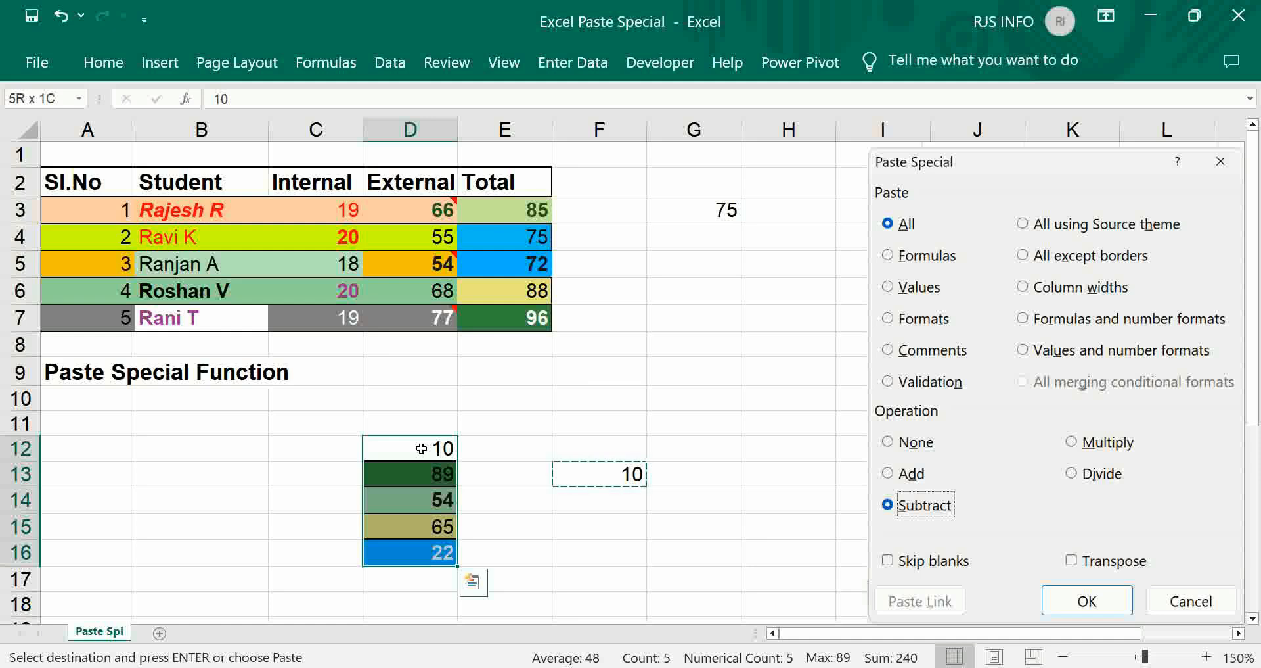
# - Try pasting the copied cell over D12:D16 with Paste Special set to All and no operation, and undo the paste
pyautogui.rightClick(422, 448)
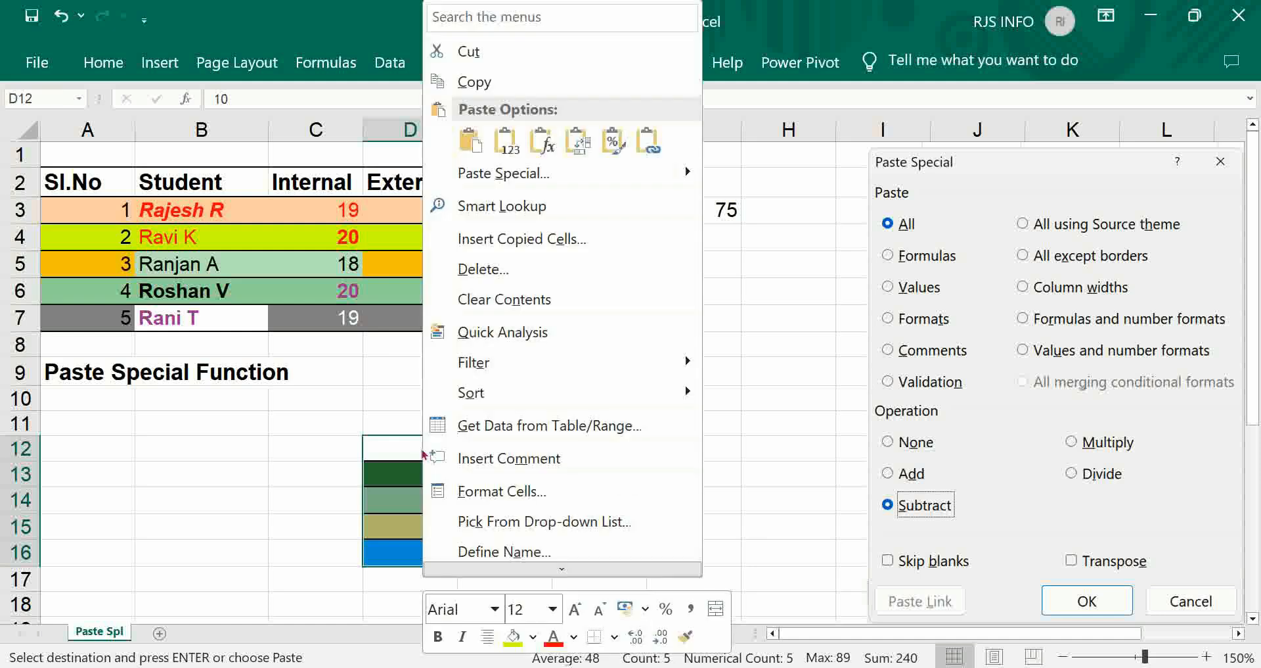
pyautogui.click(528, 179)
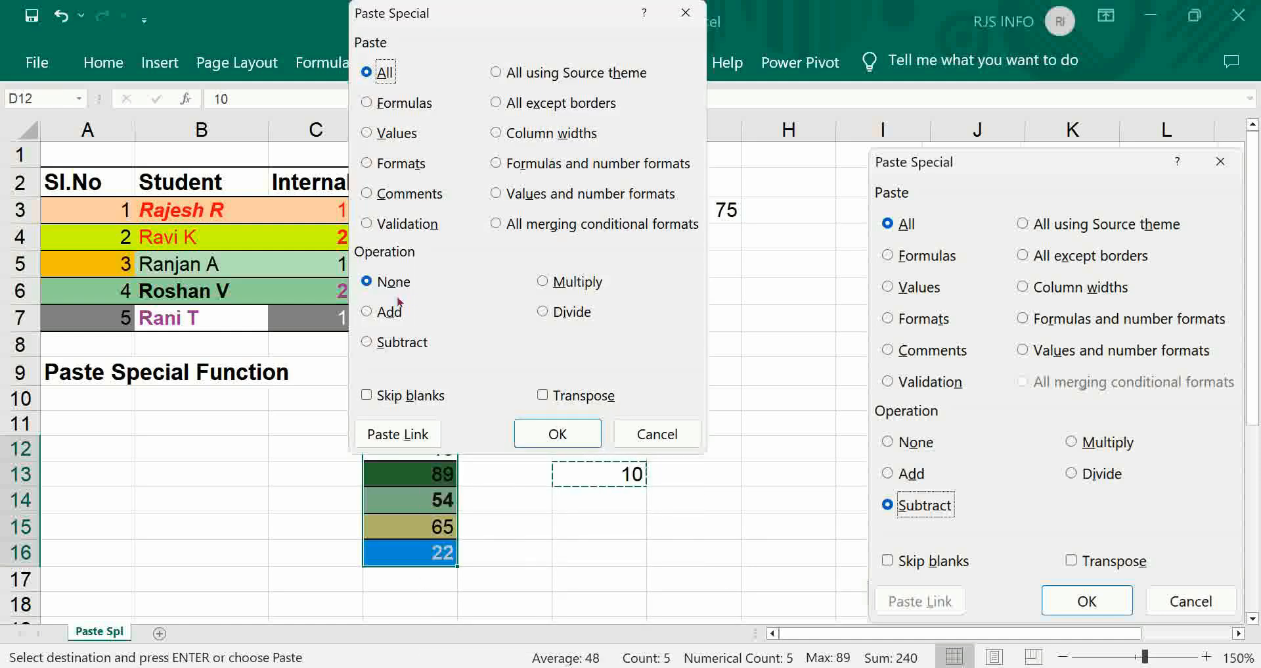
pyautogui.click(564, 426)
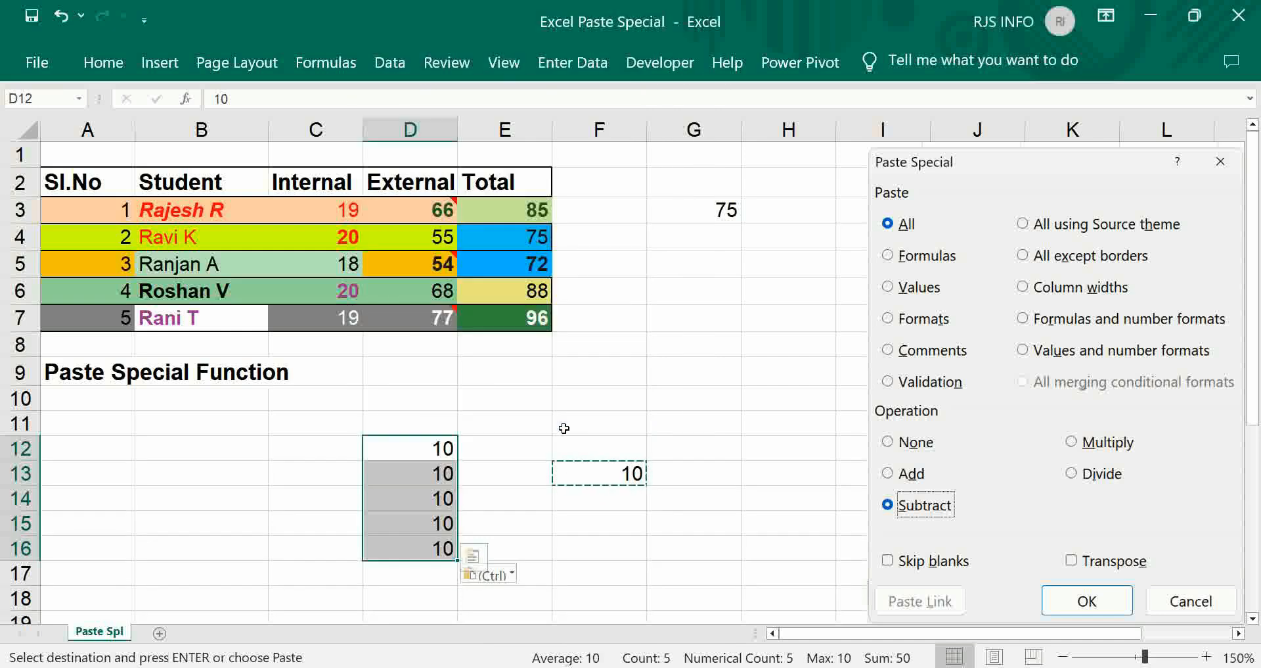
pyautogui.hotkey('ctrl', 'z')
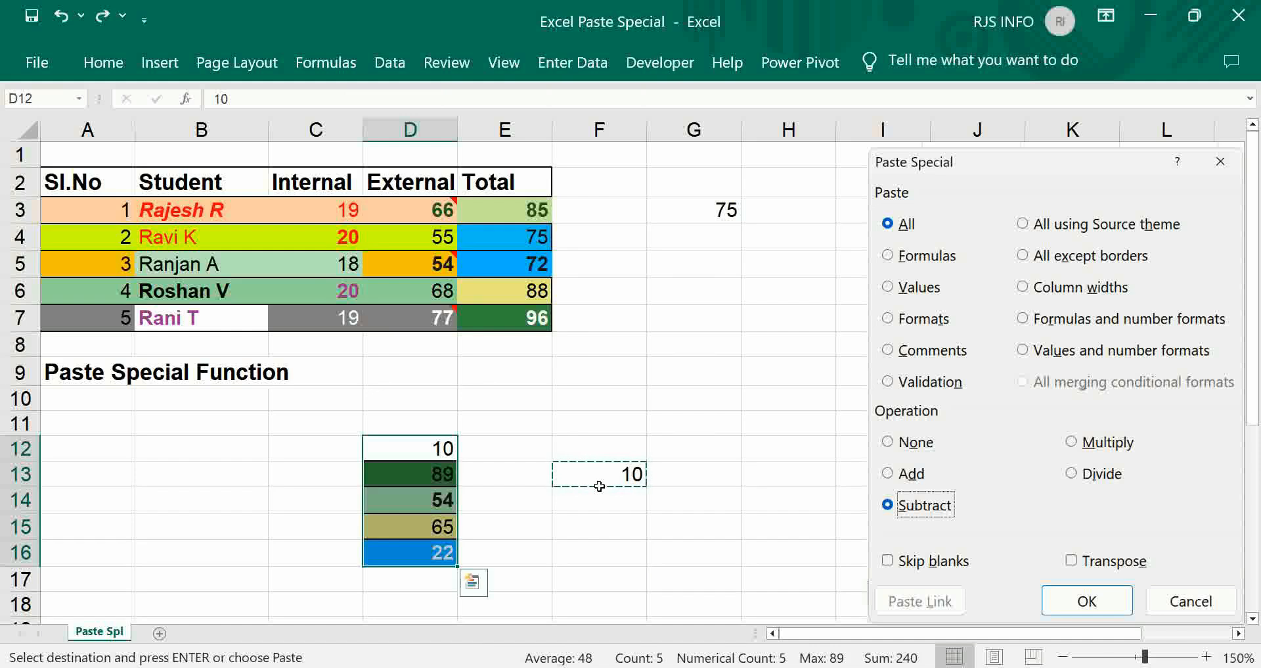
# - Use Paste Special with the Multiply operation to multiply the values in D12:D16 by the copied 10
pyautogui.moveTo(433, 447); pyautogui.dragTo(433, 474)
pyautogui.hotkey('shift', 'Down')
pyautogui.hotkey('shift', 'Down')
pyautogui.hotkey('shift', 'Down')
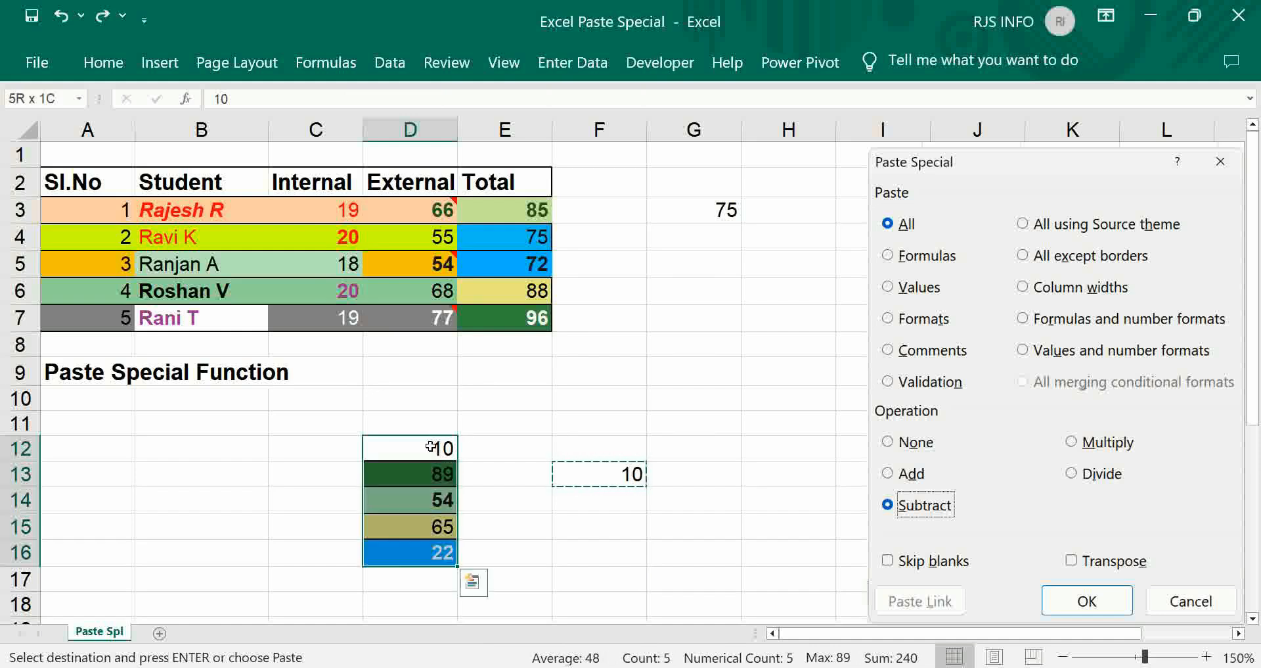
pyautogui.rightClick(430, 446)
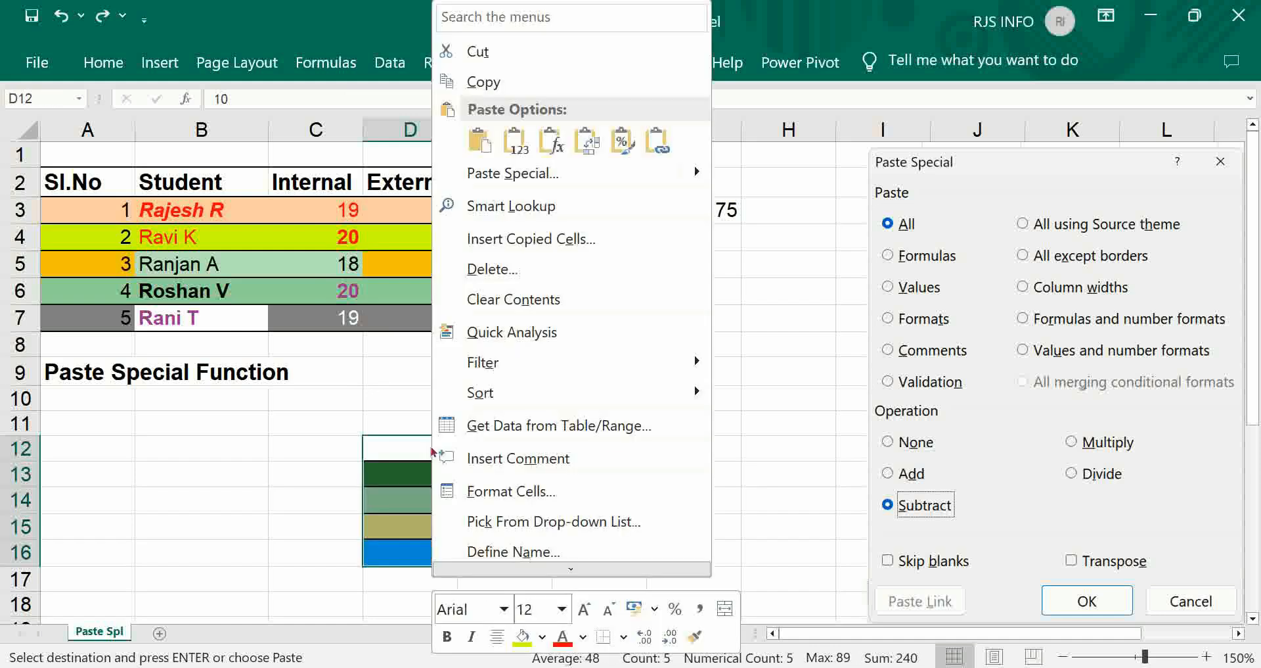
pyautogui.click(508, 175)
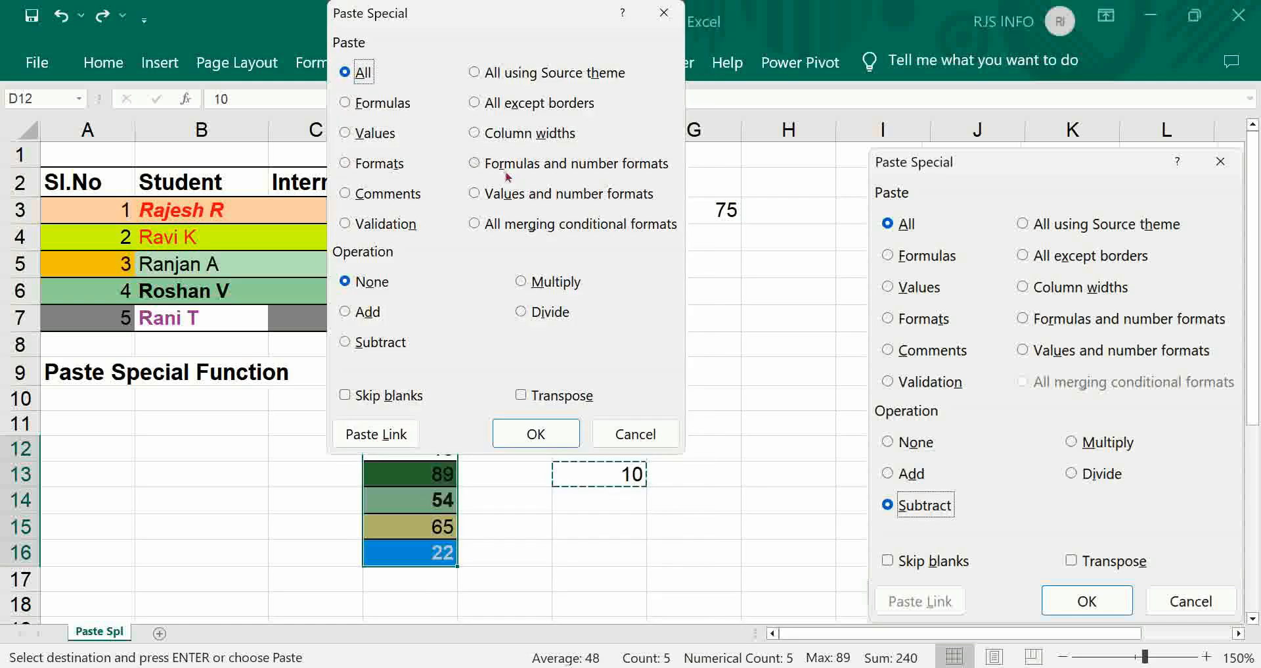
pyautogui.click(537, 282)
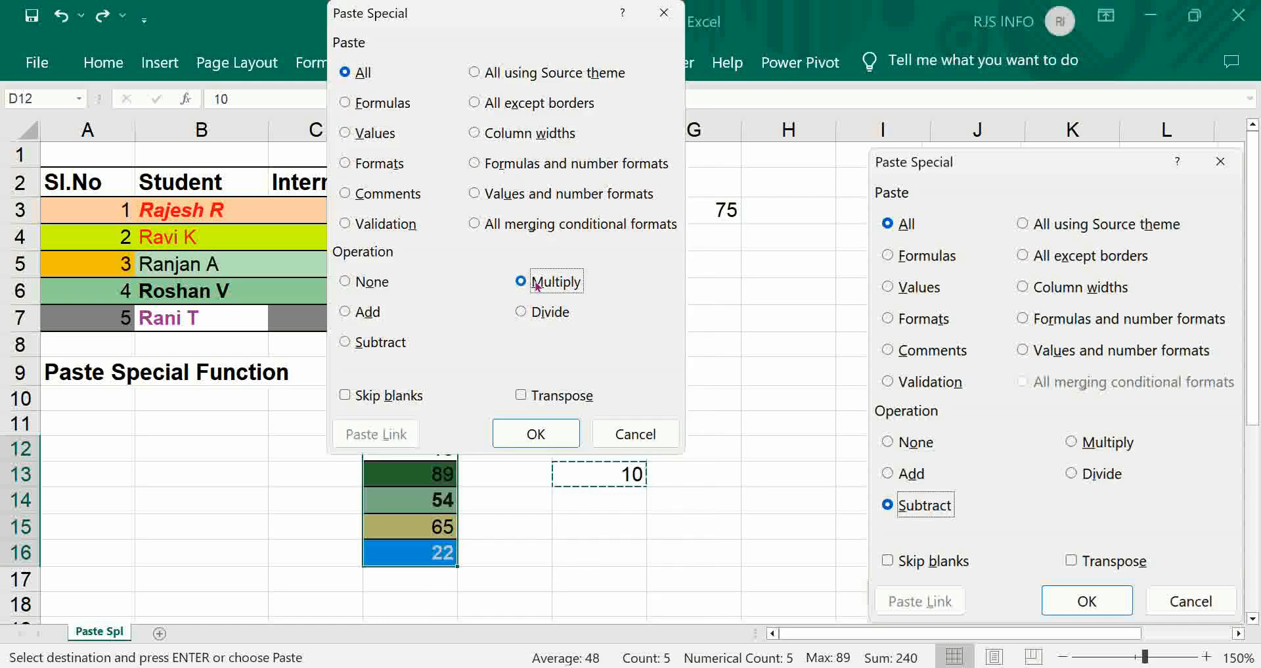
pyautogui.click(529, 435)
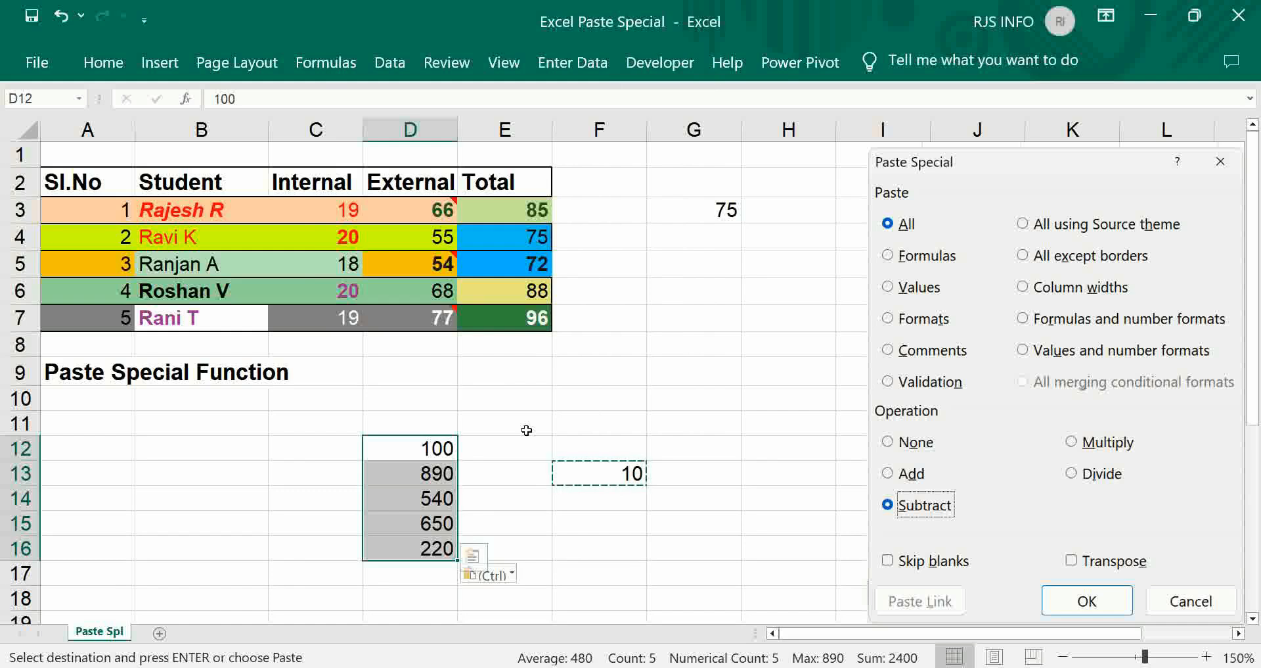
# - Use Paste Special with the Add operation to add the copied 10 to the values in D12:D16
pyautogui.rightClick(415, 452)
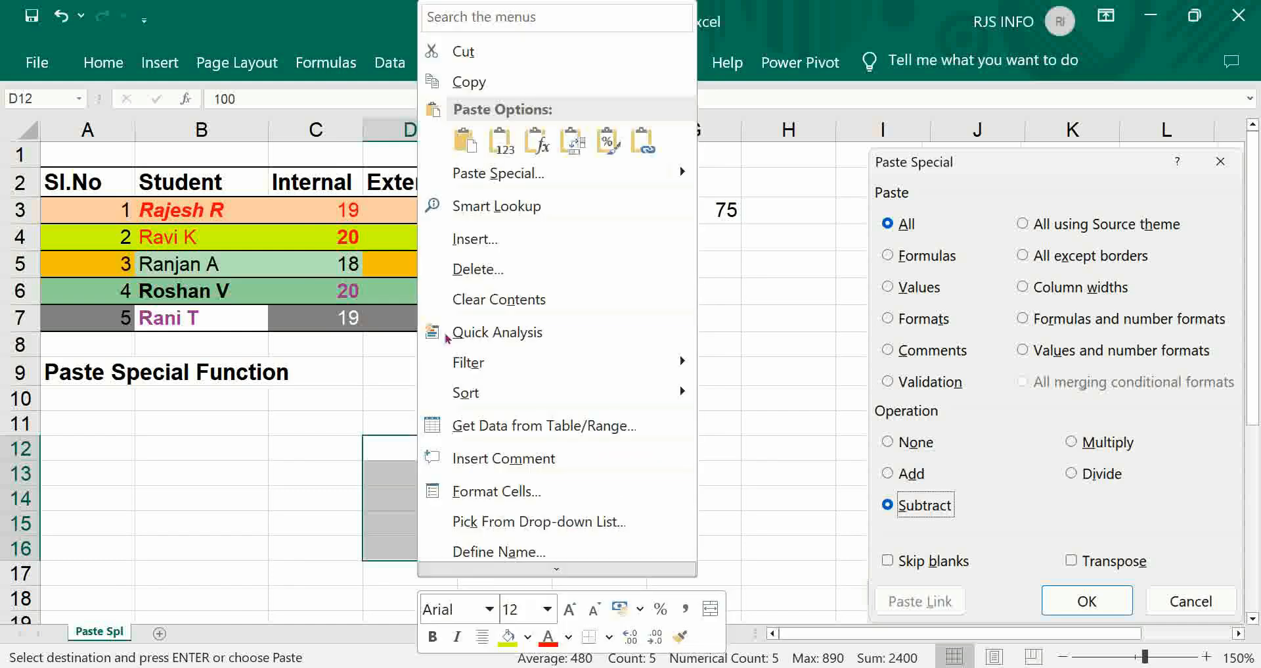
pyautogui.click(502, 176)
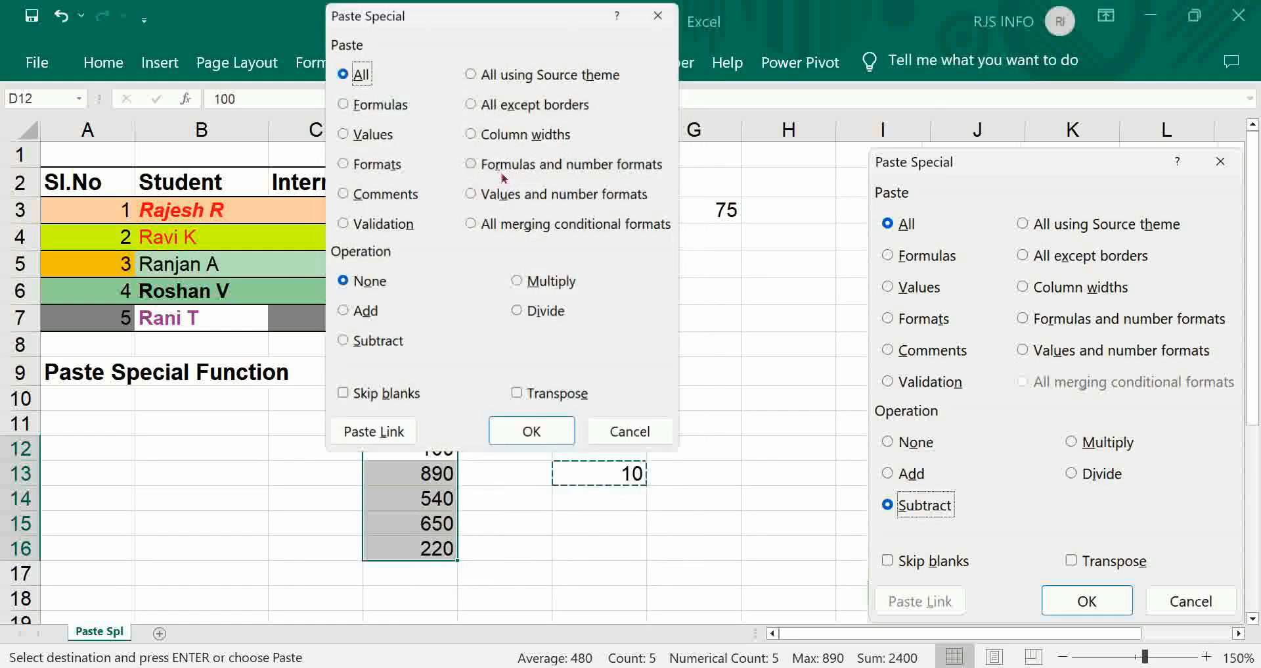
pyautogui.click(359, 314)
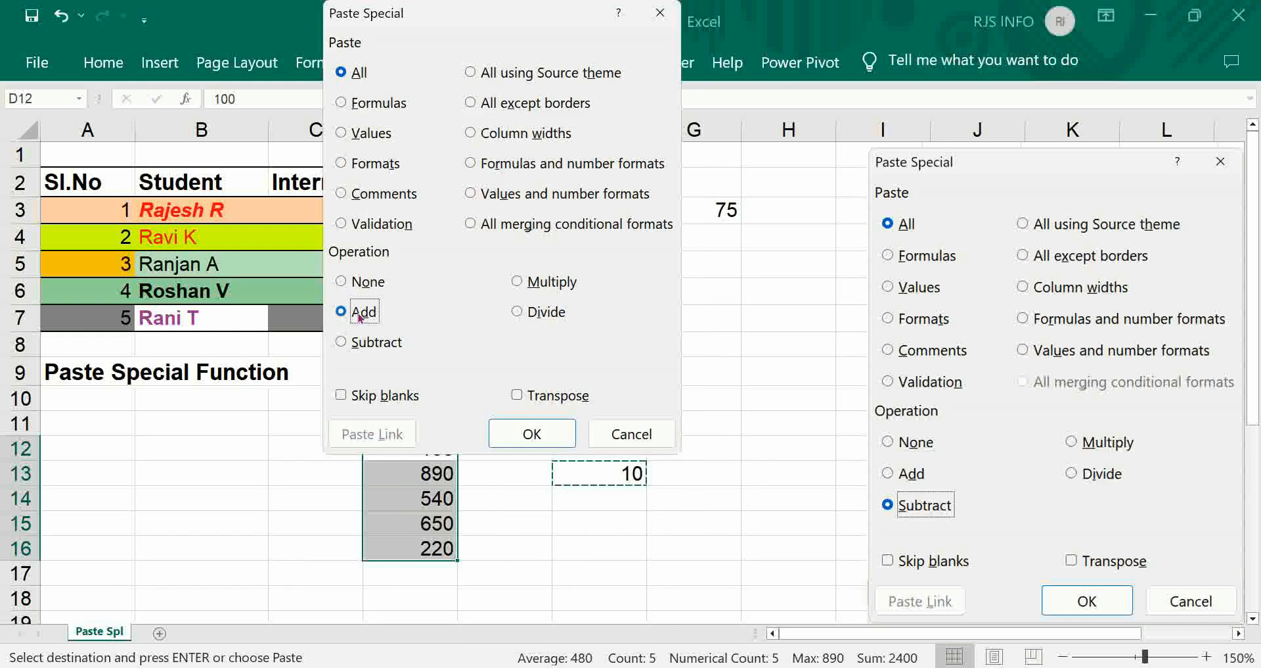
pyautogui.click(531, 434)
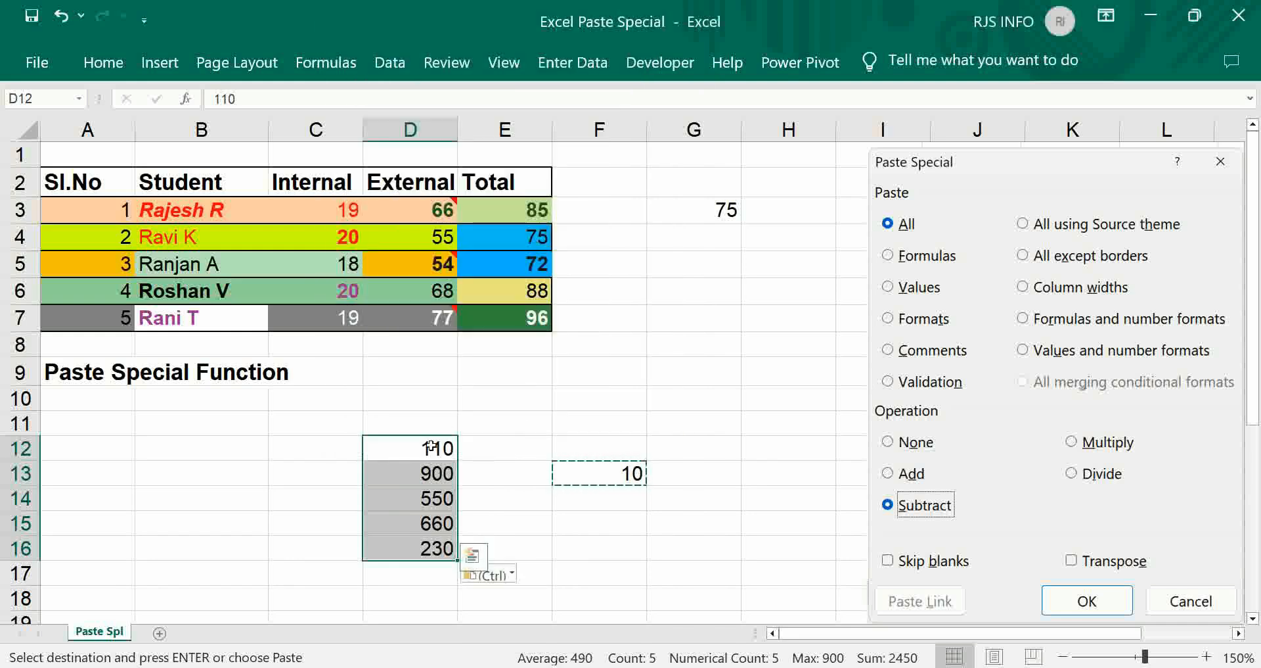
# - Use Paste Special with the Divide operation to divide the values in D12:D16 by the copied 10
pyautogui.rightClick(430, 447)
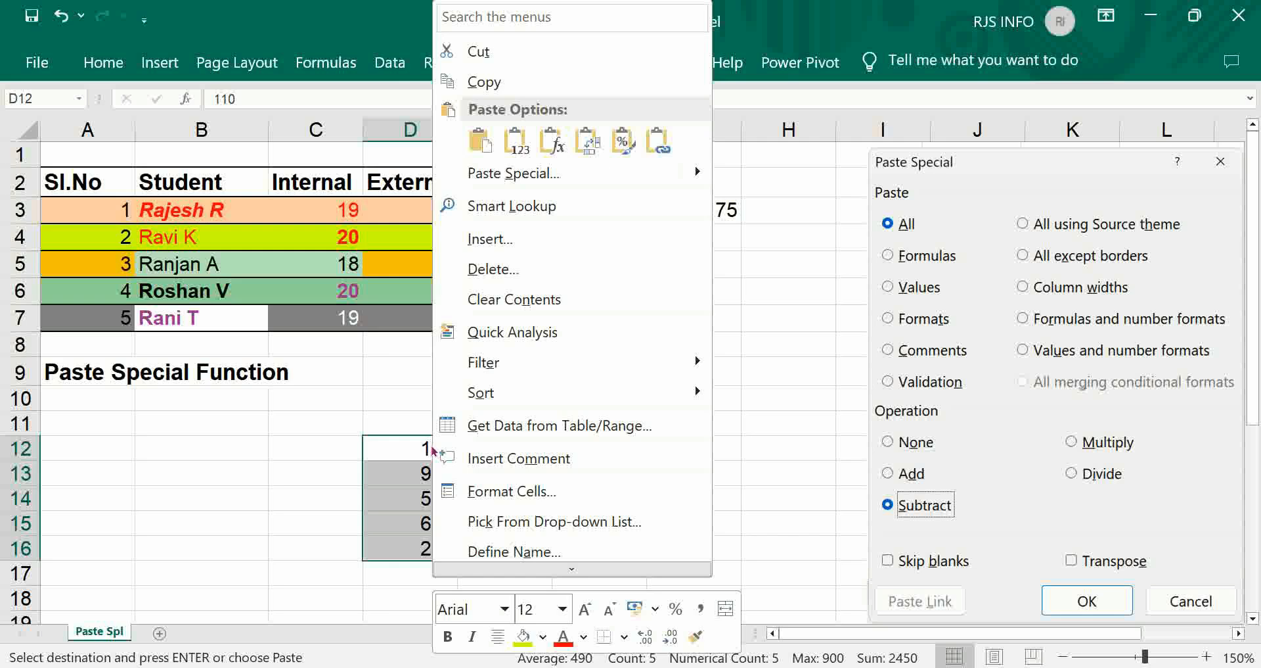
pyautogui.click(503, 174)
pyautogui.click(552, 312)
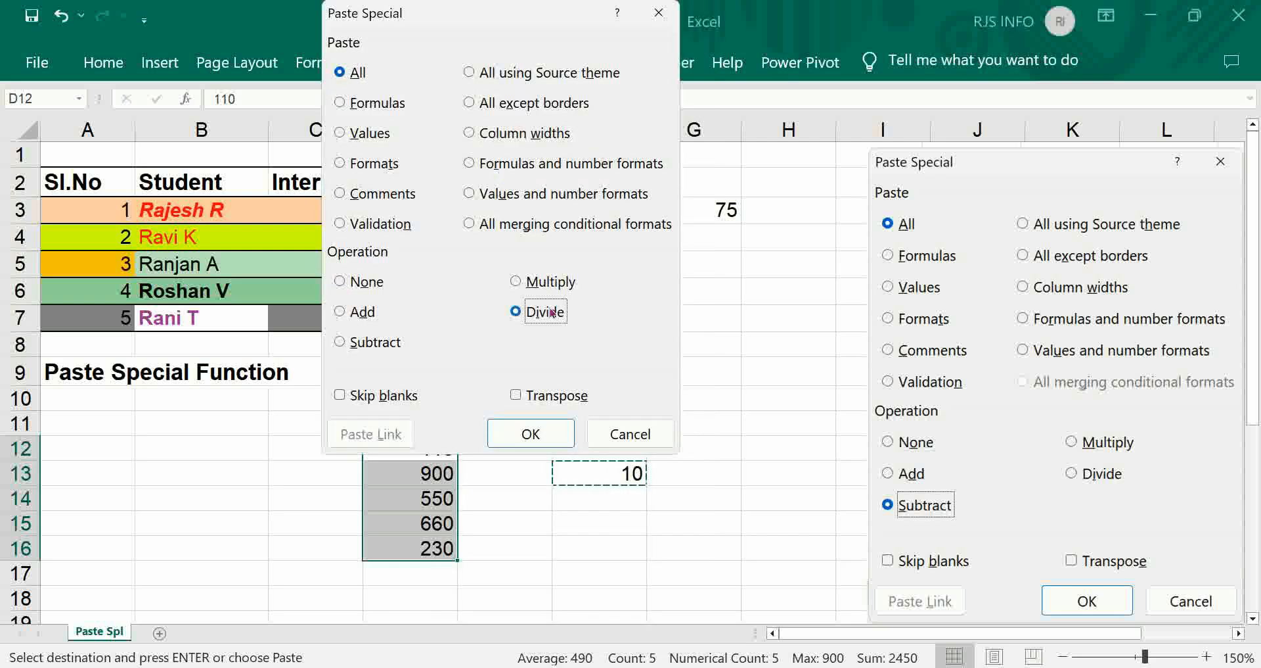
pyautogui.click(530, 431)
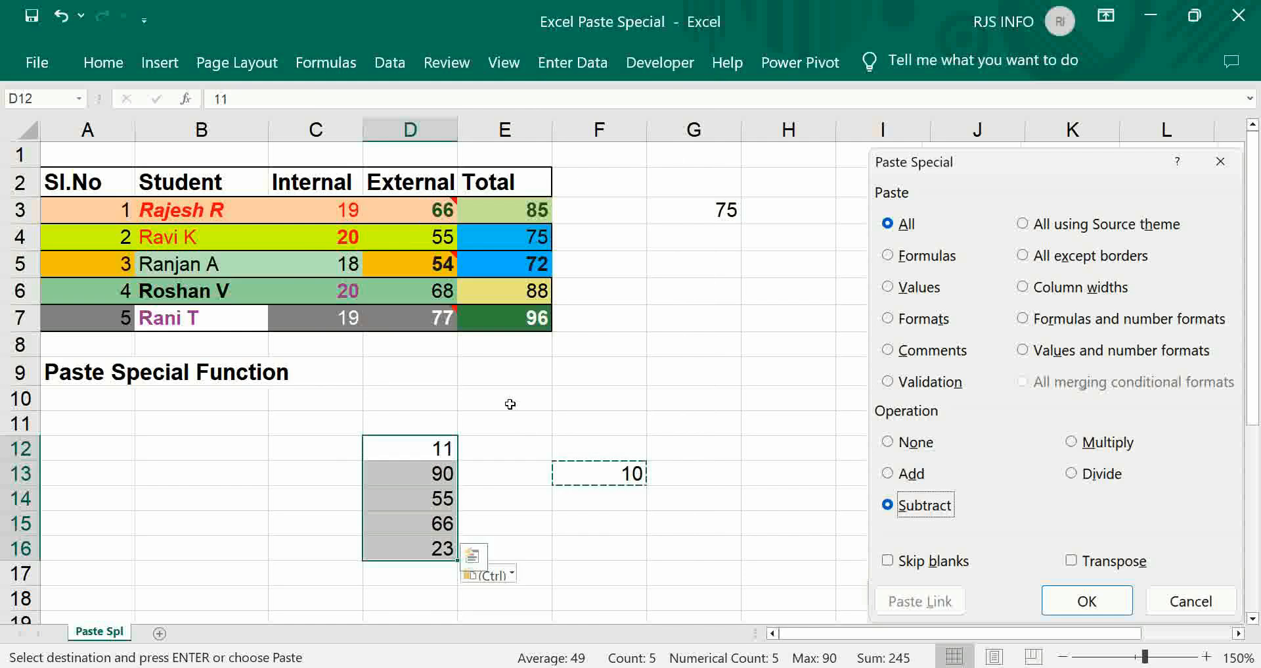
# - Use Paste Special with the Subtract operation to subtract the copied 10 from the values in D12:D16
pyautogui.rightClick(428, 454)
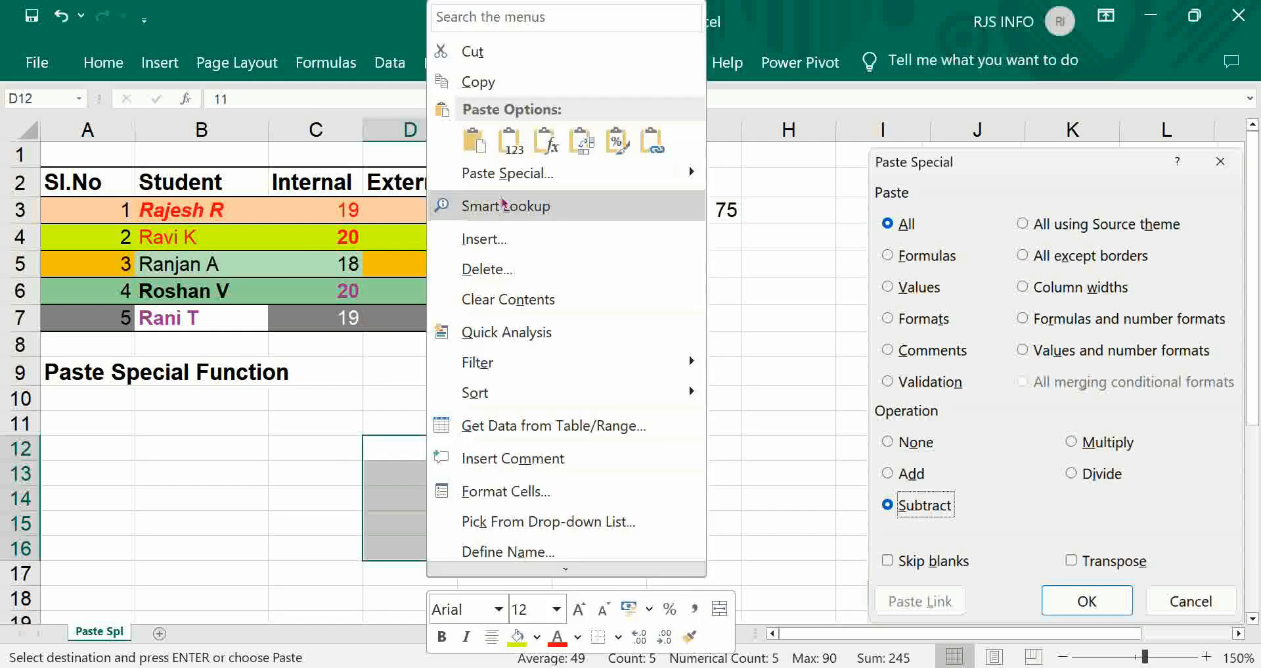
pyautogui.click(501, 175)
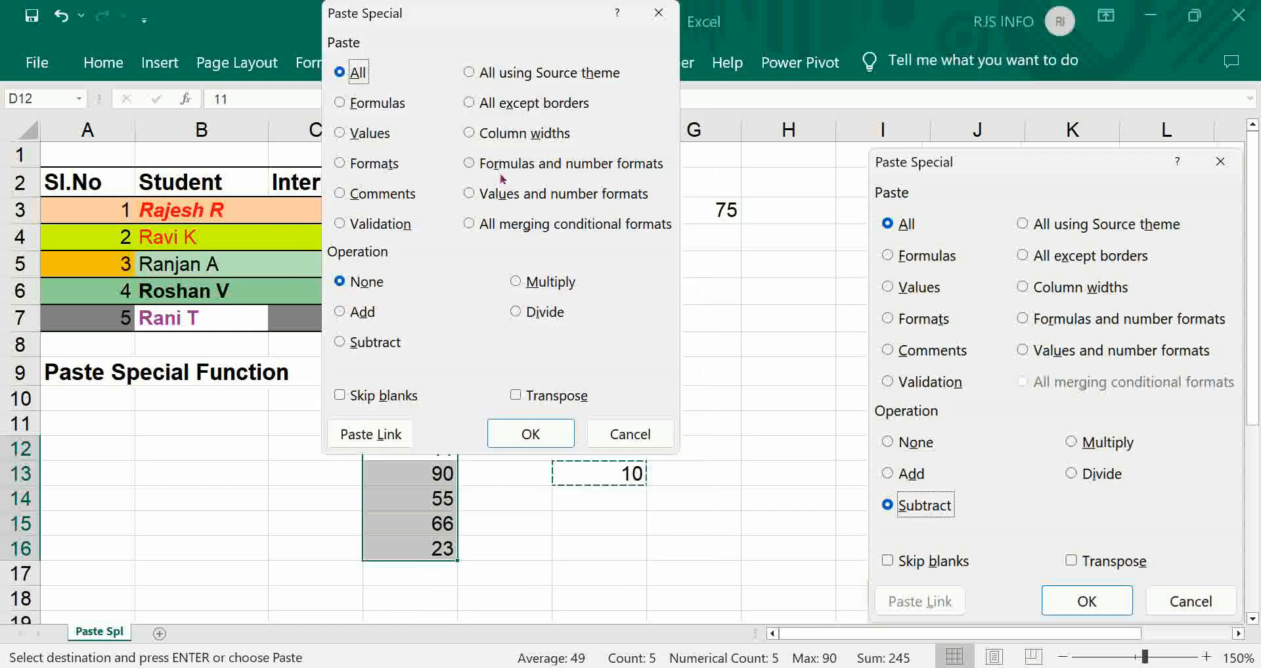
pyautogui.click(376, 343)
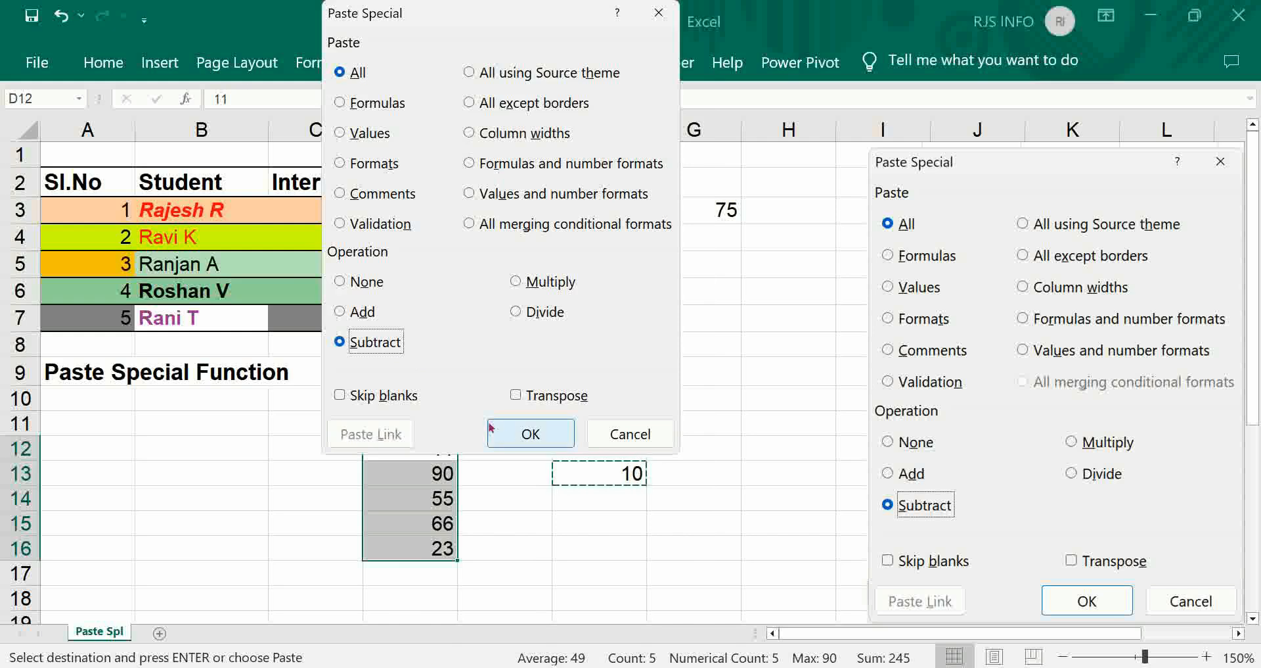
pyautogui.click(507, 435)
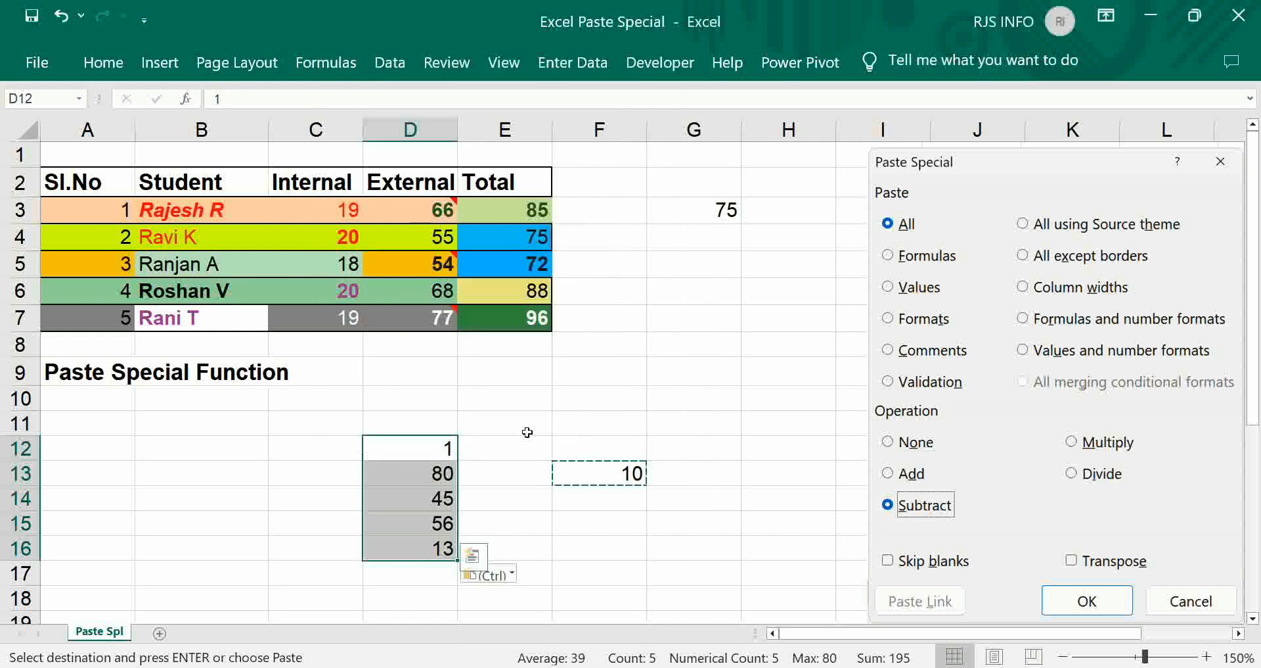
# - Copy D12:D16 and use Paste Special with Transpose to paste the values as a row starting at A18
pyautogui.press('Escape')
pyautogui.hotkey('ctrl', 'c')
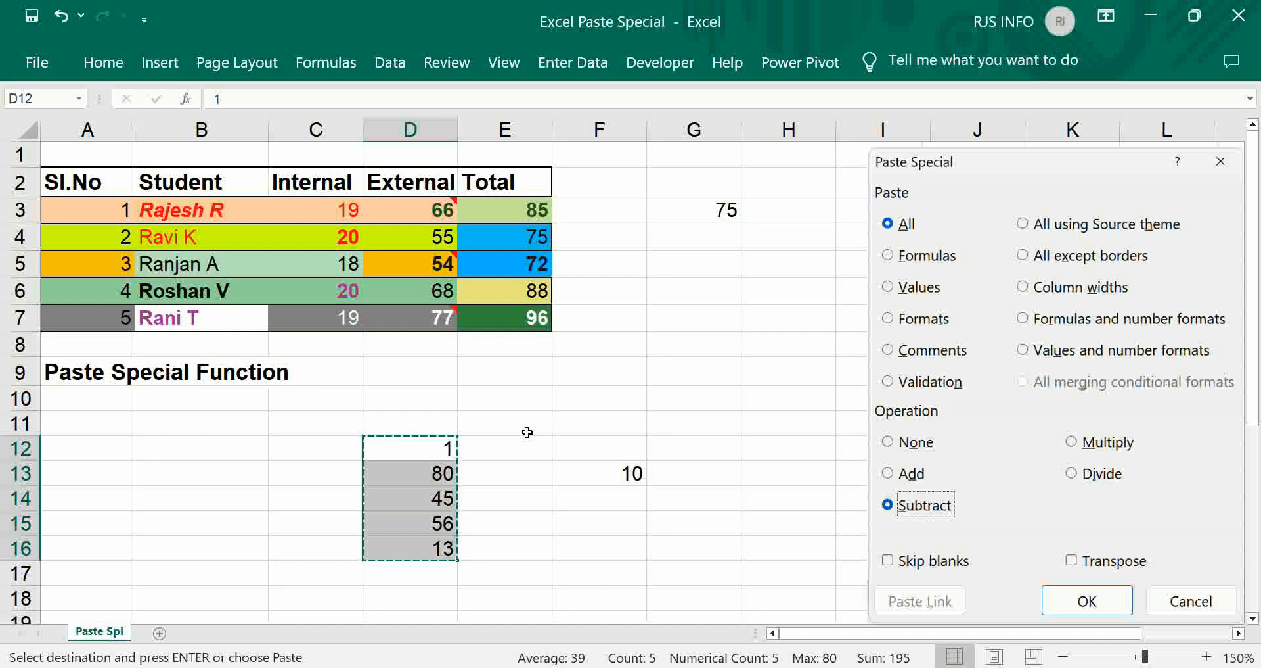
pyautogui.click(99, 600)
pyautogui.rightClick(100, 600)
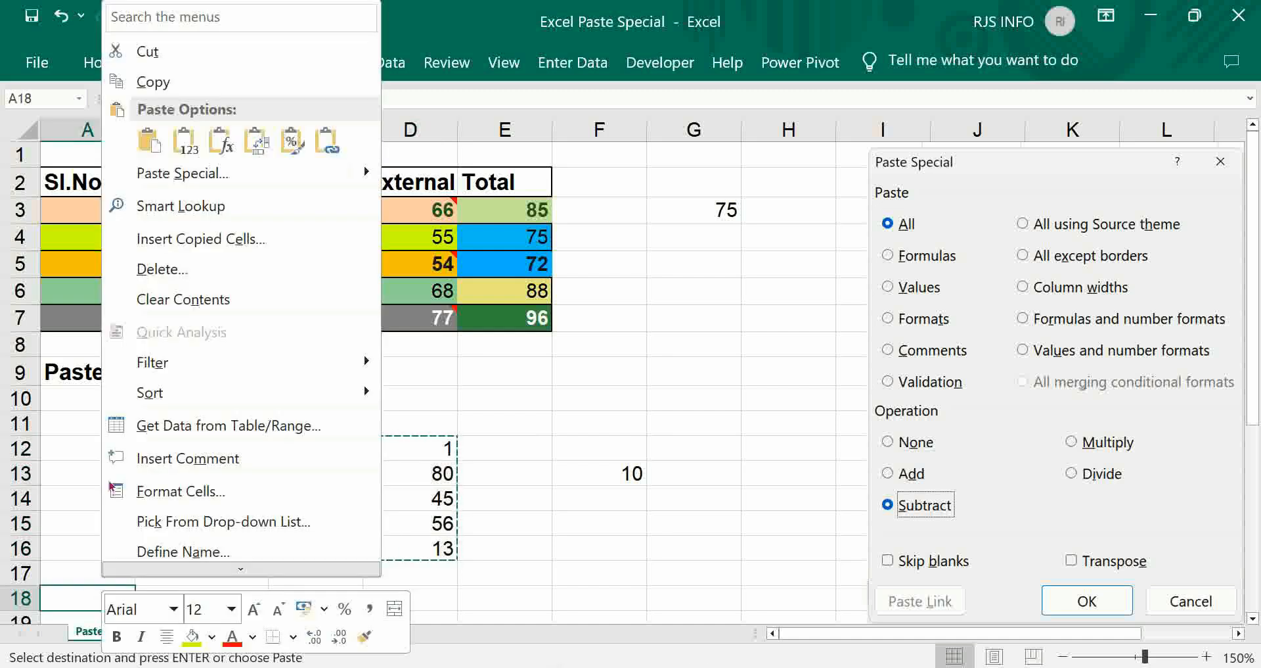
pyautogui.click(177, 174)
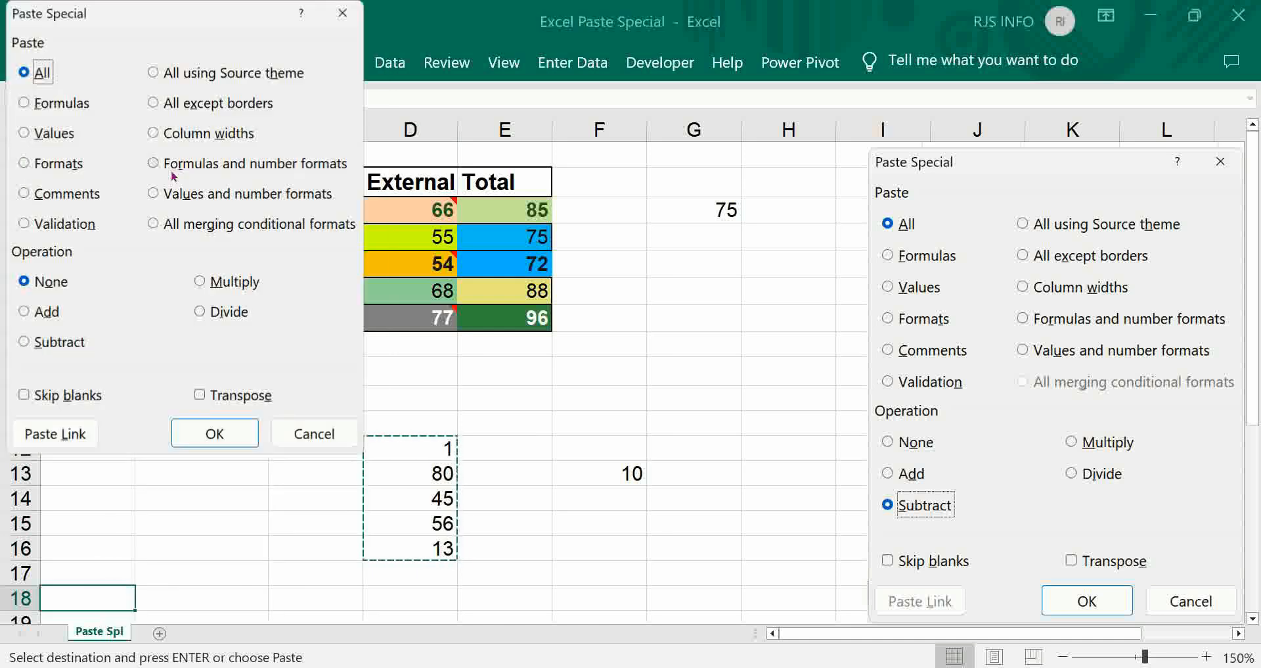
pyautogui.click(202, 394)
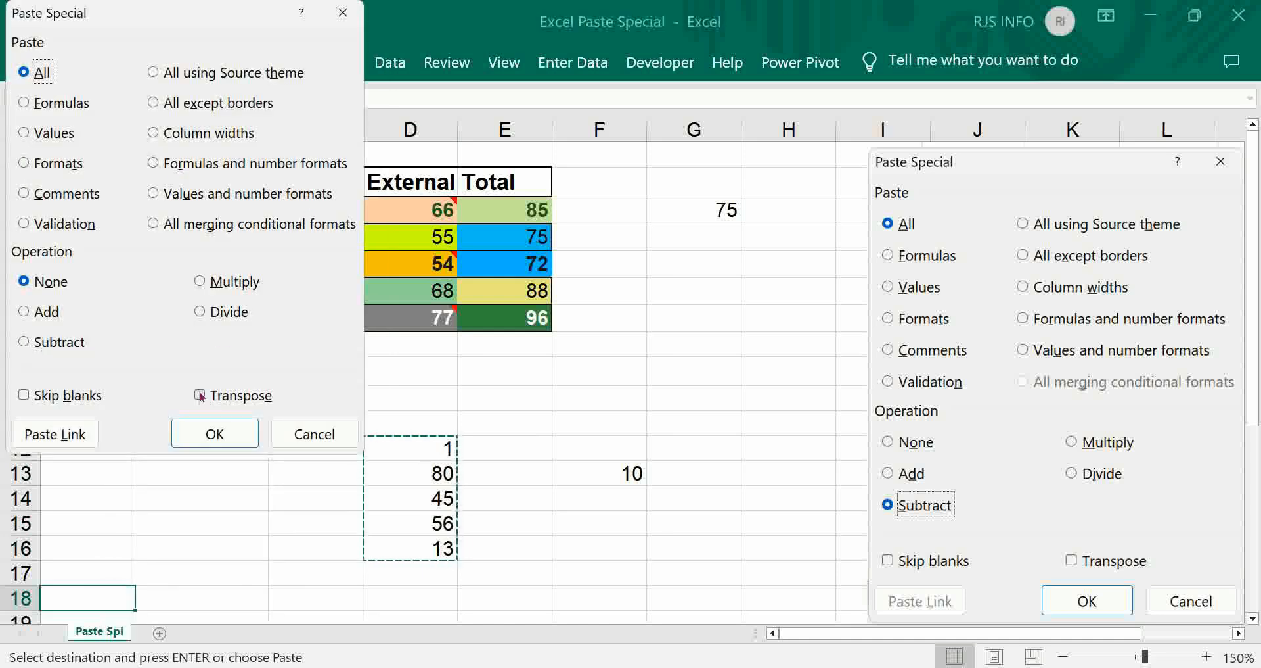
pyautogui.click(212, 433)
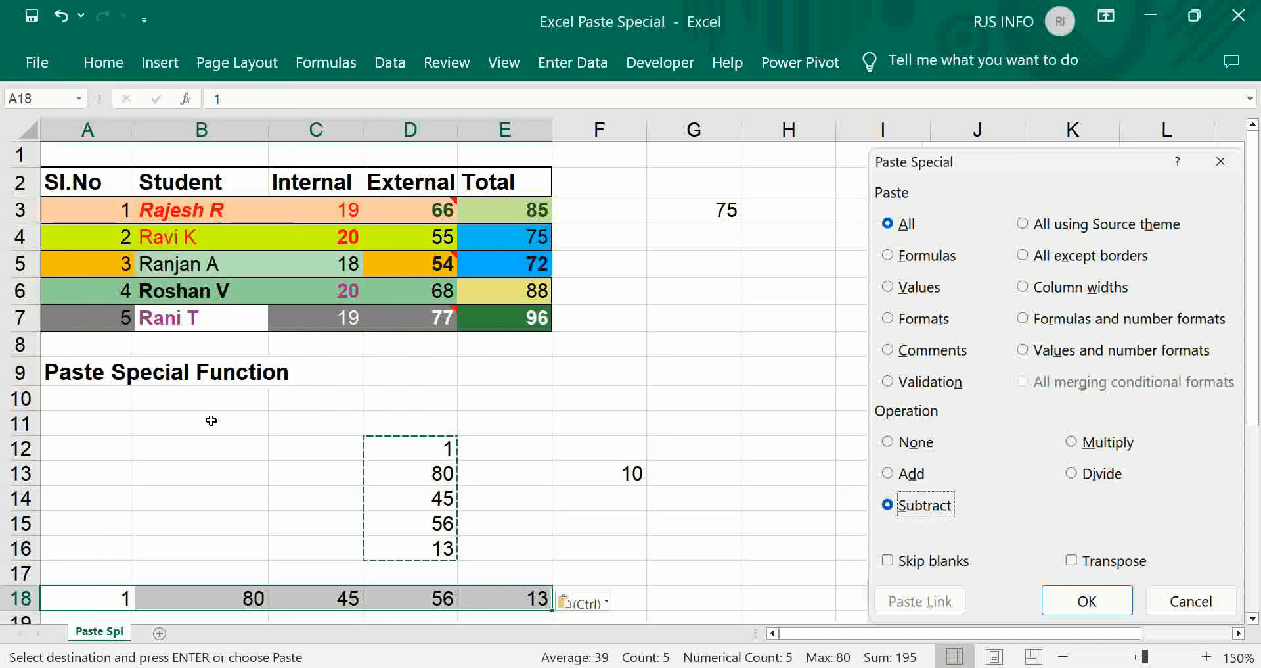
# - Examine the numbered list of Paste Special shortcuts in rows 22 to 31
pyautogui.scroll(-5, 212, 420)
pyautogui.click(87, 603)
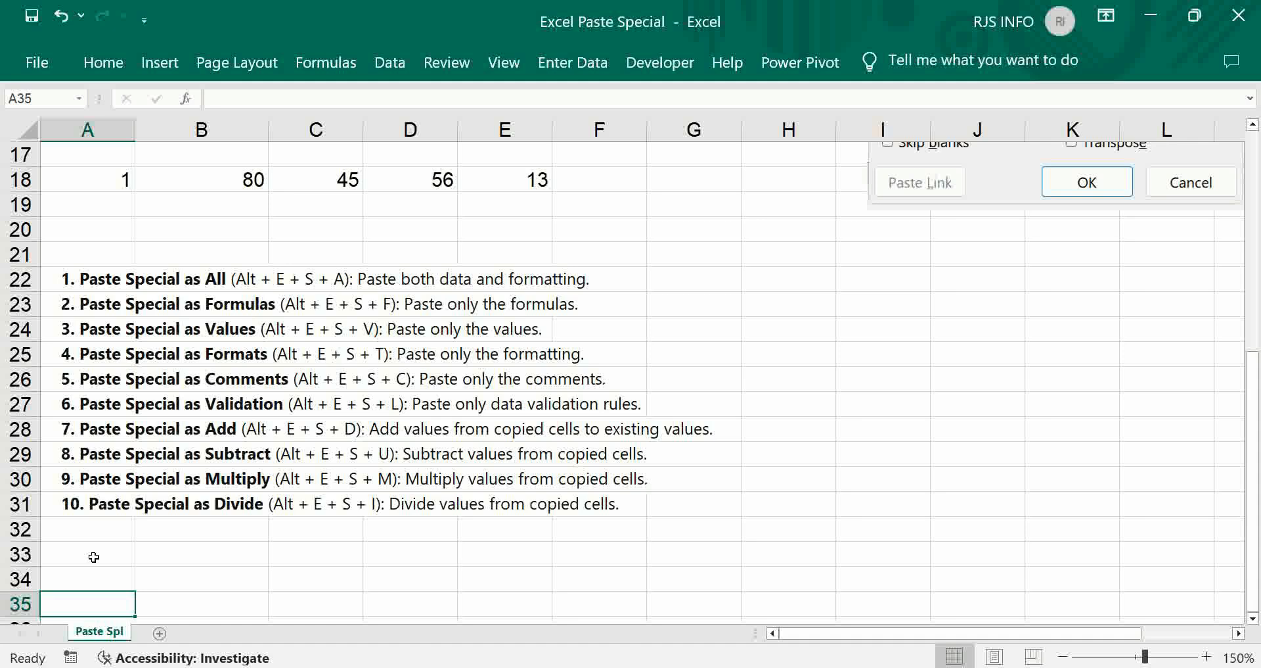